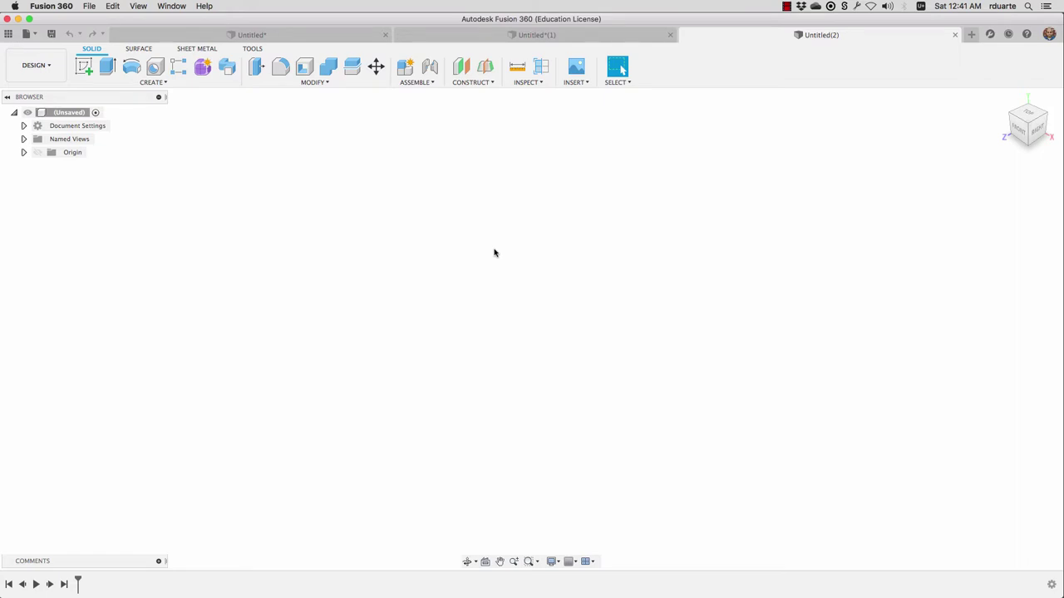
Step: Look over the surface modelling tools and enter the form environment with a new form
{"action": "left_click", "coordinate": [139, 48]}
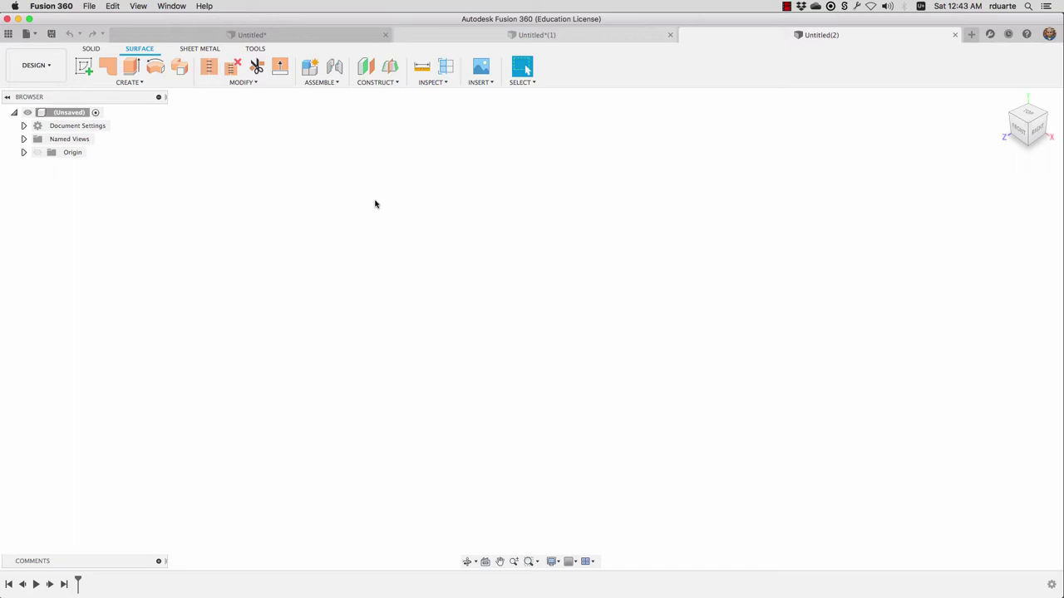
{"action": "left_click", "coordinate": [91, 48]}
{"action": "left_click", "coordinate": [203, 67]}
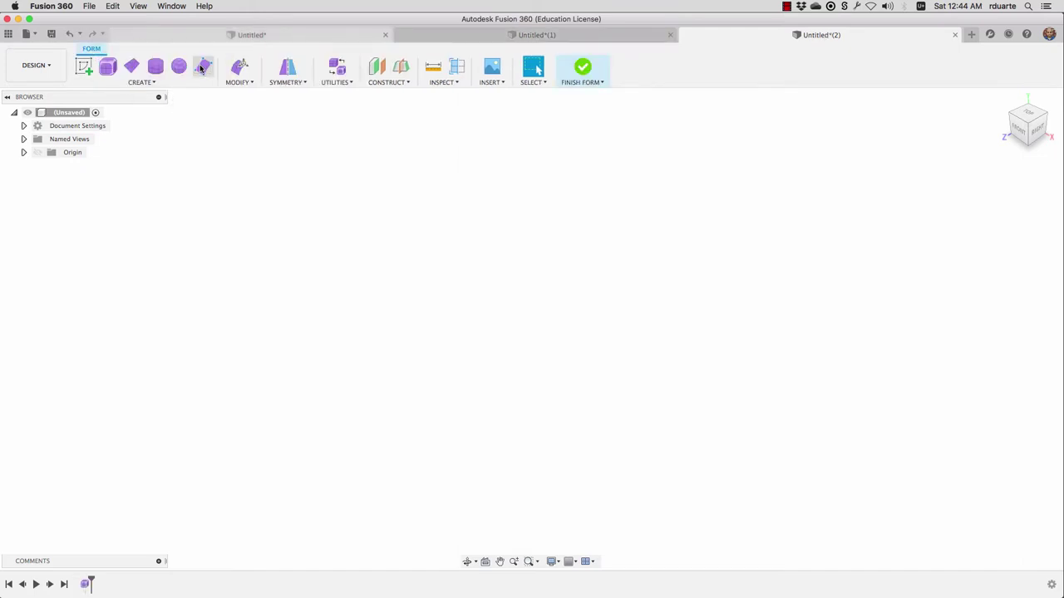
Step: Insert steeringwheel.jpg from the wheel folder in Downloads as a canvas on the XY plane
{"action": "left_click", "coordinate": [492, 67]}
{"action": "left_click", "coordinate": [419, 414]}
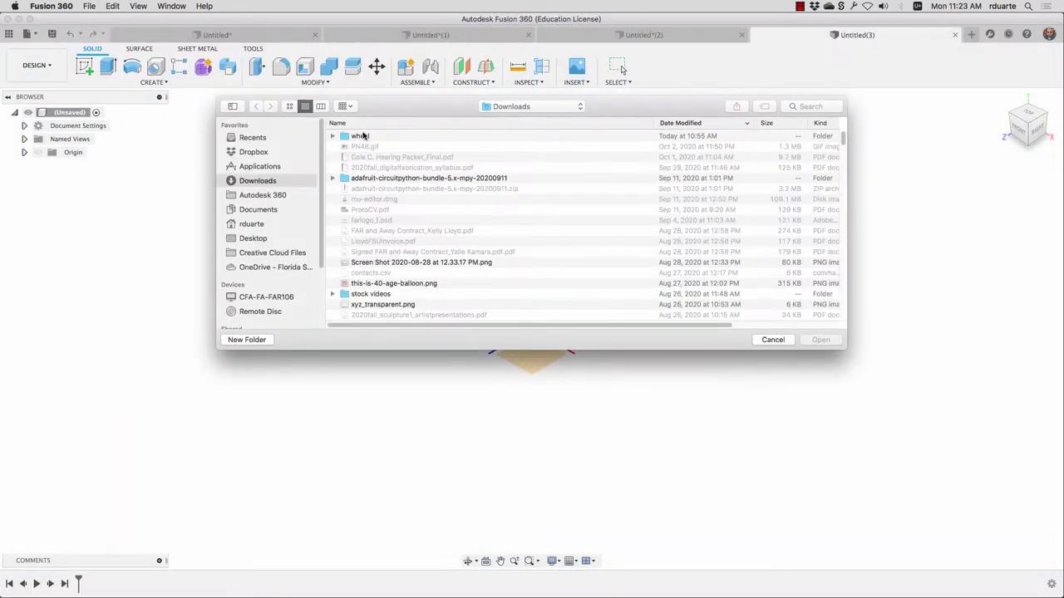
{"action": "double_click", "coordinate": [364, 136]}
{"action": "left_click", "coordinate": [379, 138]}
{"action": "double_click", "coordinate": [379, 137]}
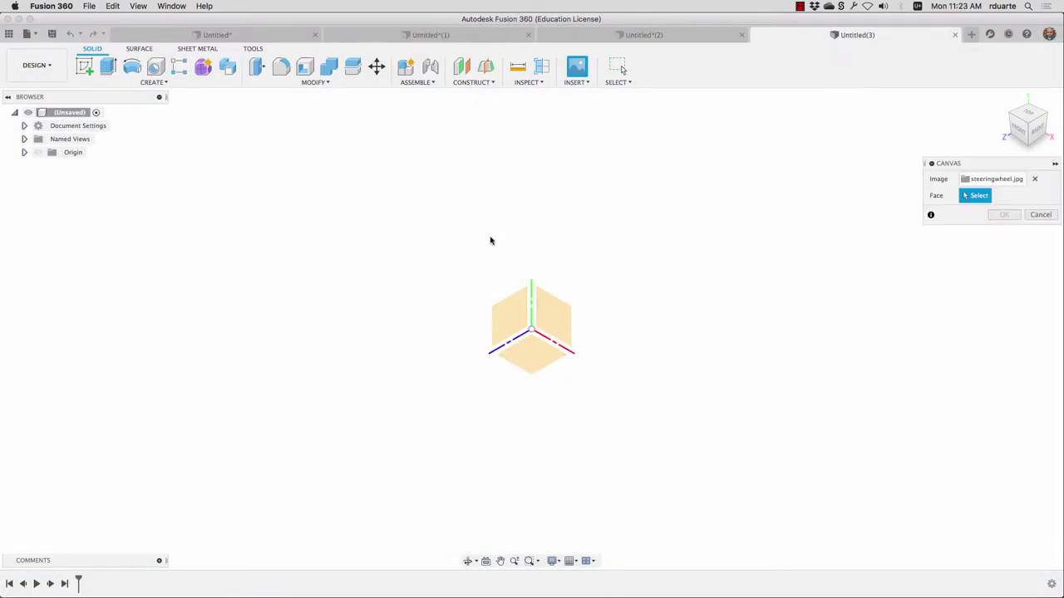
{"action": "left_click", "coordinate": [560, 320]}
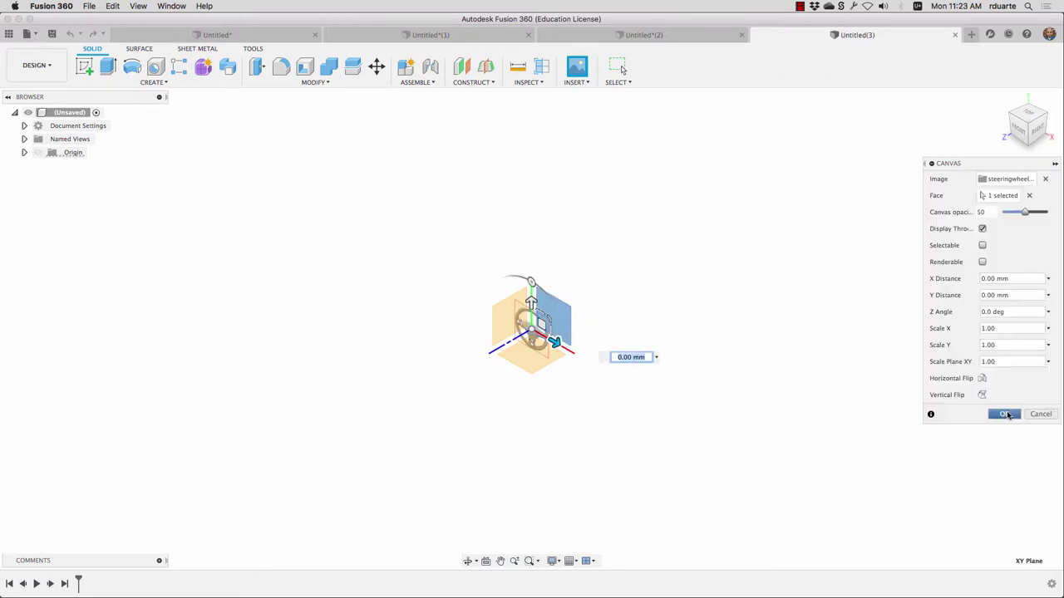
{"action": "left_click", "coordinate": [1008, 415]}
Step: Calibrate the steeringwheel canvas in front view so the wheel's full outer width is 15 in
{"action": "left_click", "coordinate": [1021, 129]}
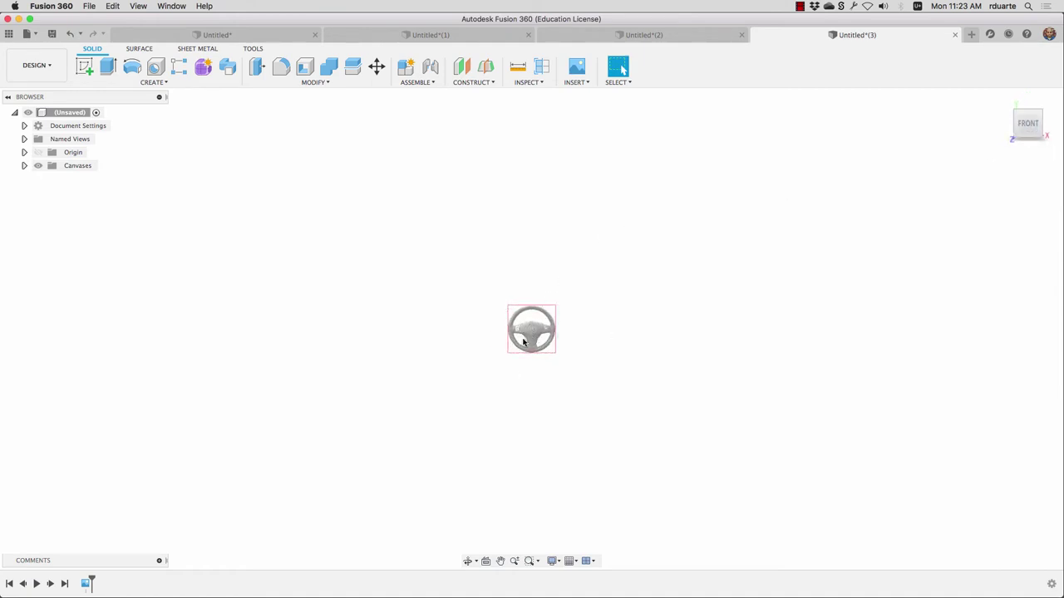
{"action": "key", "text": "F6"}
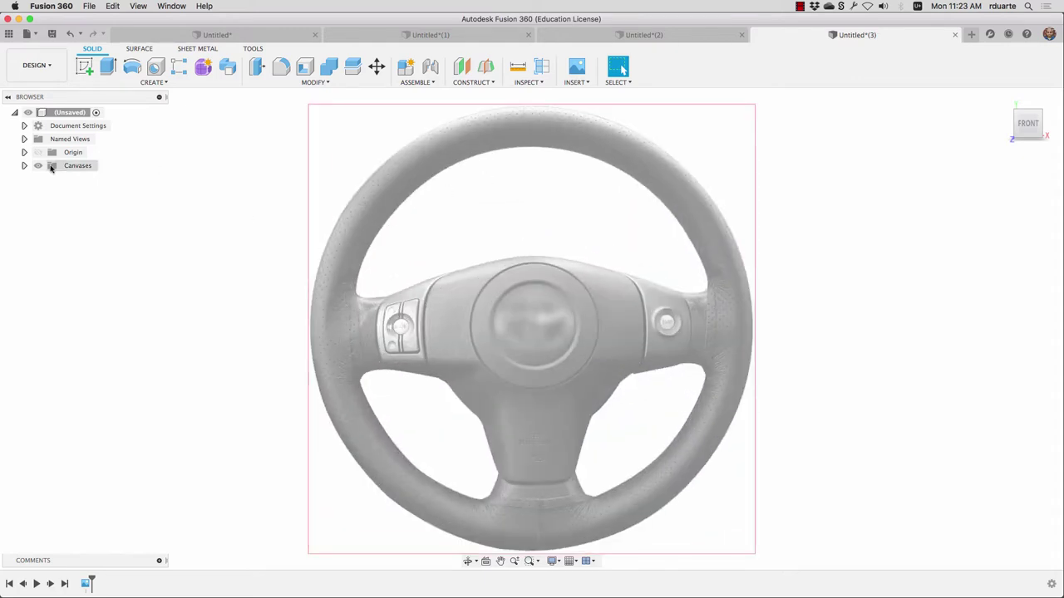
{"action": "left_click", "coordinate": [24, 165]}
{"action": "right_click", "coordinate": [60, 178]}
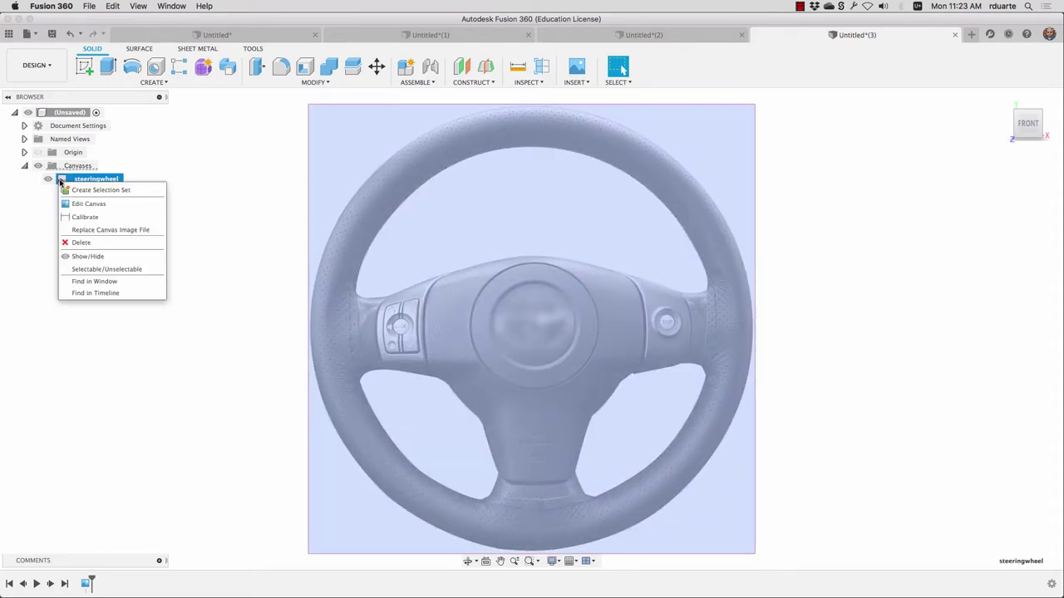
{"action": "left_click", "coordinate": [84, 217]}
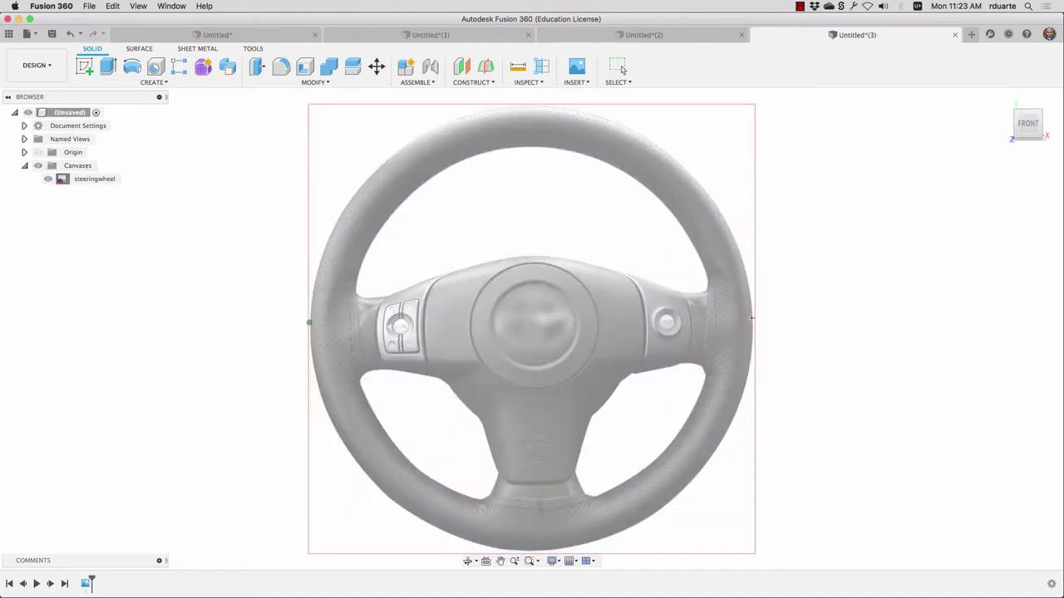
{"action": "left_click", "coordinate": [751, 319]}
{"action": "type", "text": "15 in"}
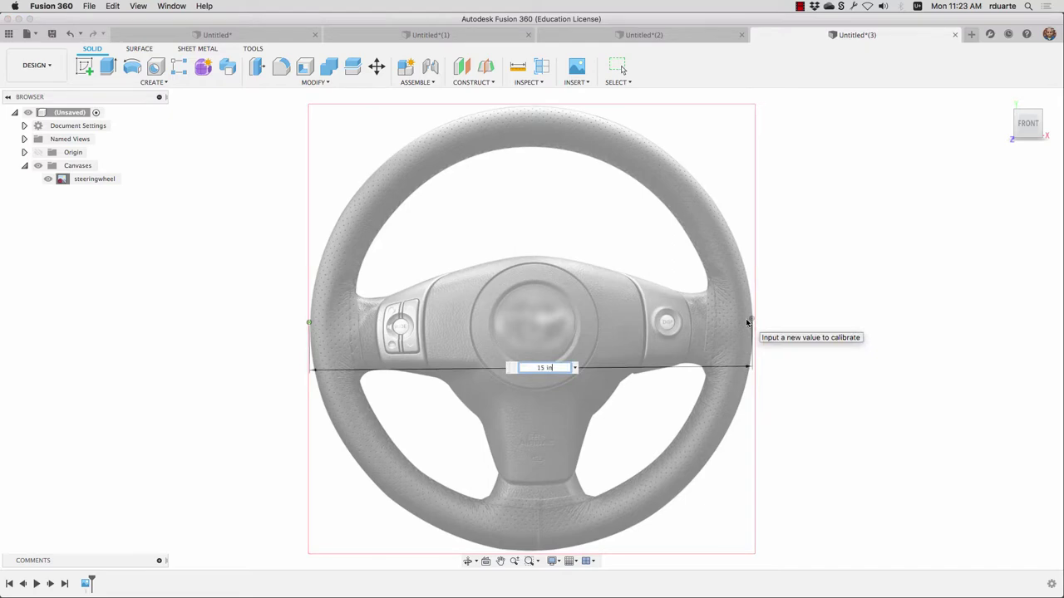
{"action": "key", "text": "Return"}
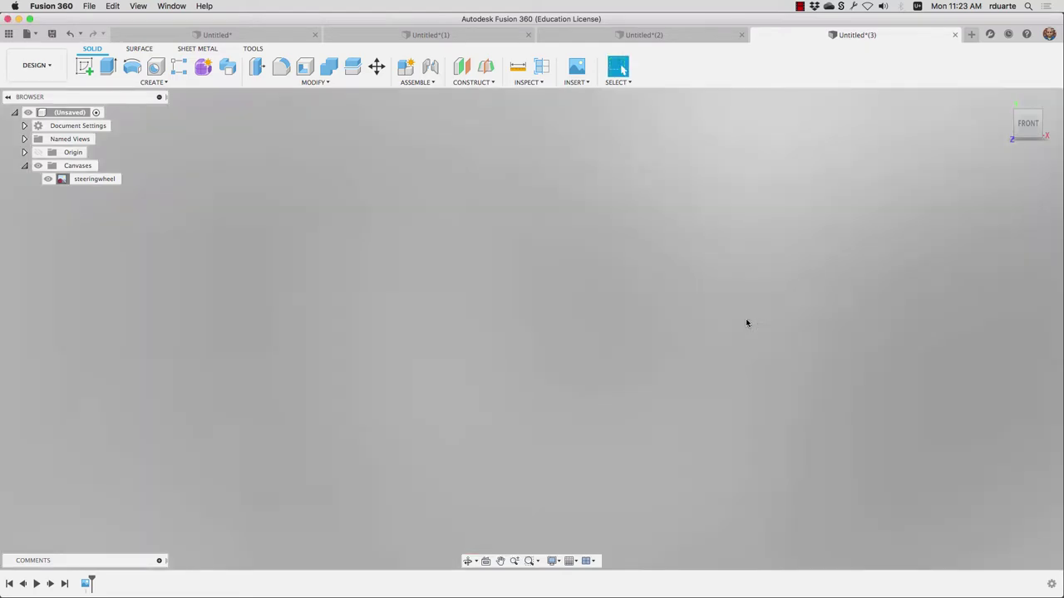
{"action": "key", "text": "F6"}
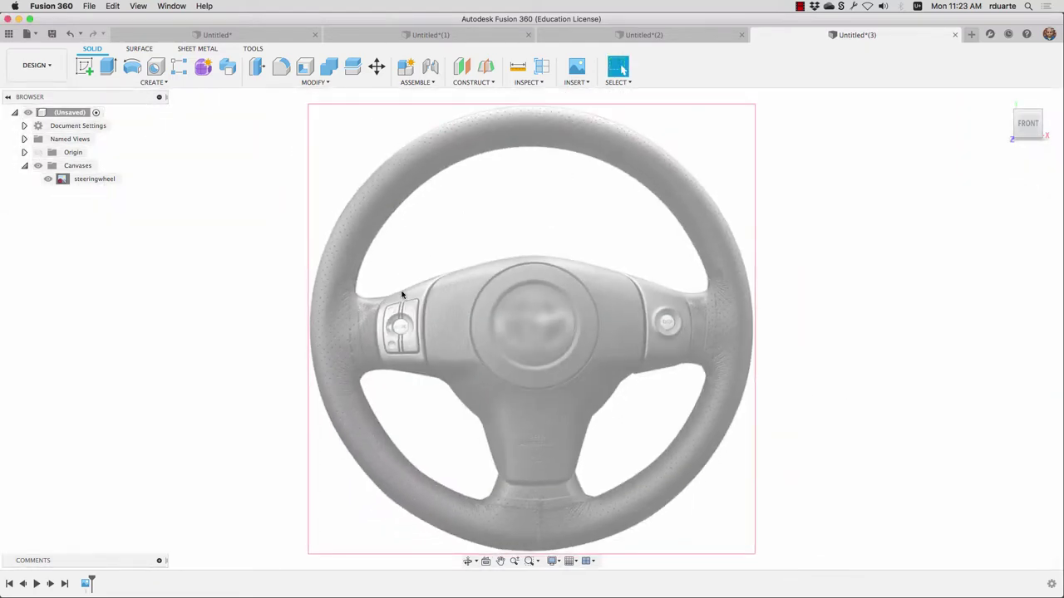
Step: Show the origin and shift the steeringwheel canvas so the centre of the wheel's hub sits on the origin point
{"action": "left_click", "coordinate": [38, 153]}
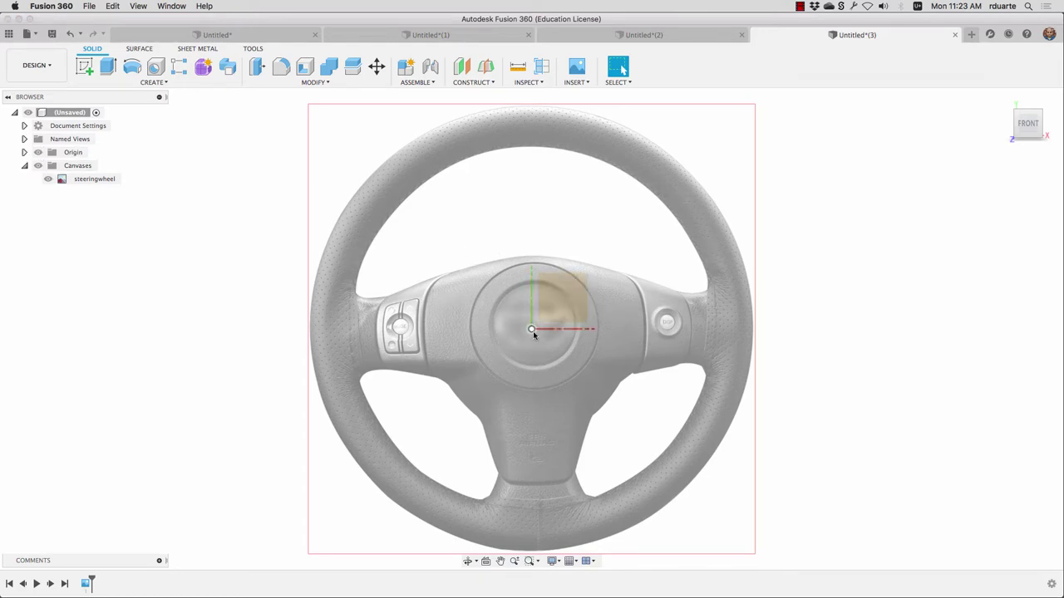
{"action": "right_click", "coordinate": [113, 182]}
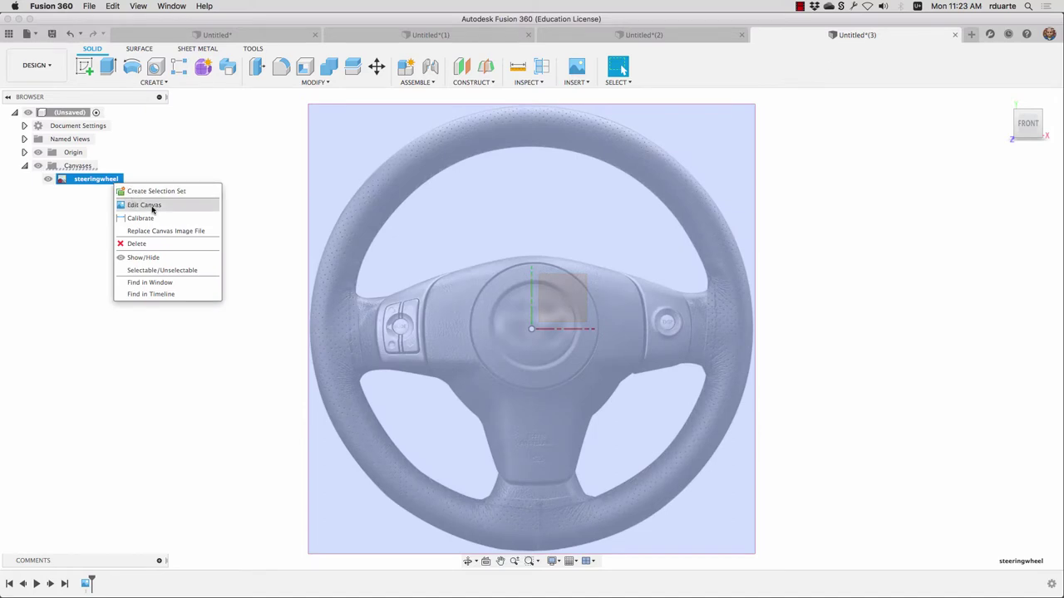
{"action": "left_click", "coordinate": [144, 205]}
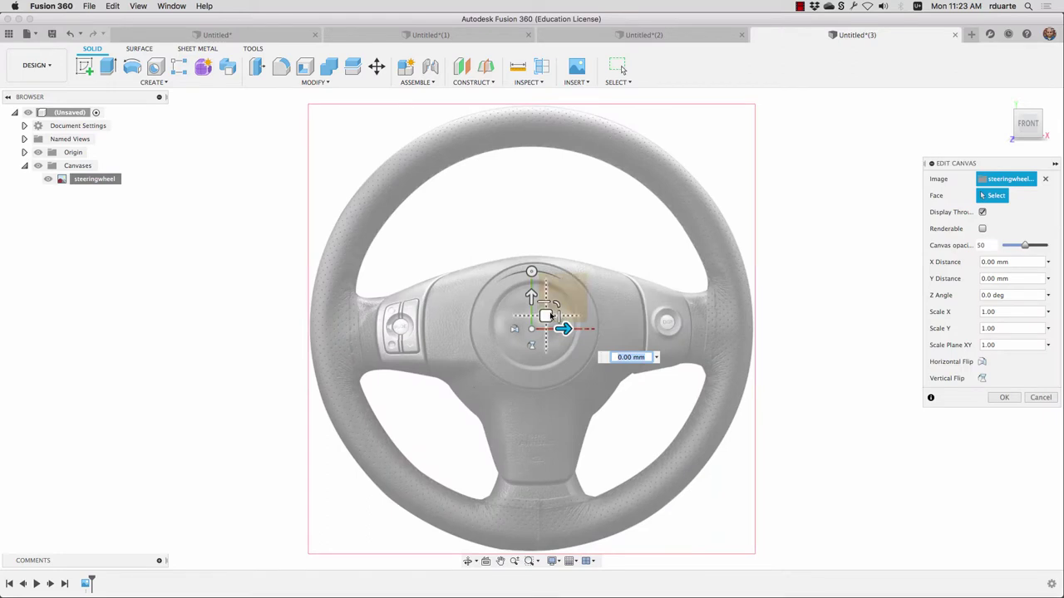
{"action": "left_click_drag", "start_coordinate": [545, 314], "coordinate": [541, 320]}
{"action": "left_click", "coordinate": [1004, 397]}
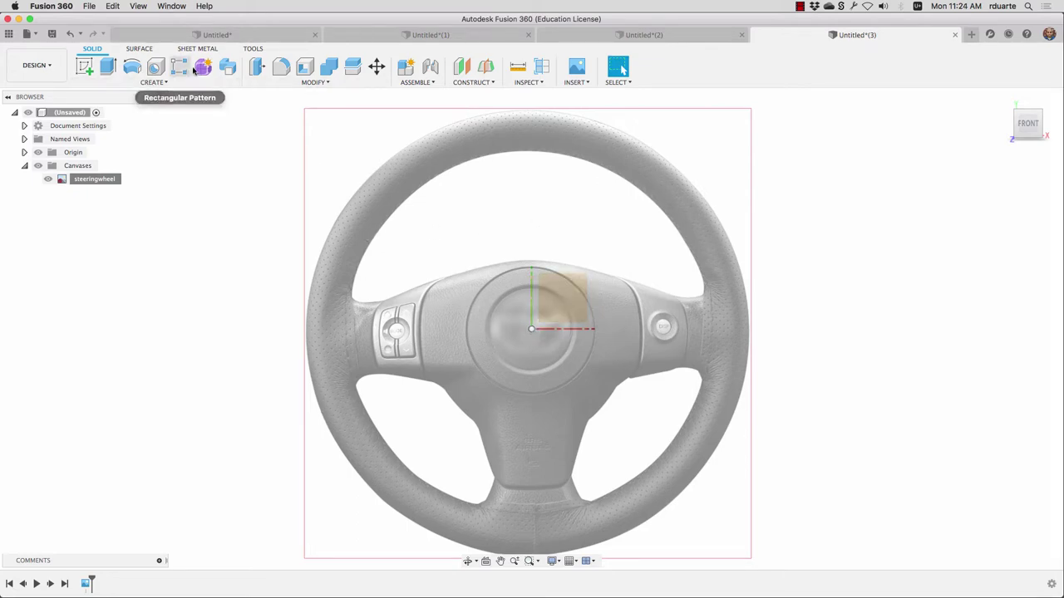
Step: Create a form with a torus on the XY plane centred on the origin, about 343 mm in Diameter 1, its tube thinned to match the rim
{"action": "left_click", "coordinate": [203, 66]}
{"action": "left_click", "coordinate": [150, 83]}
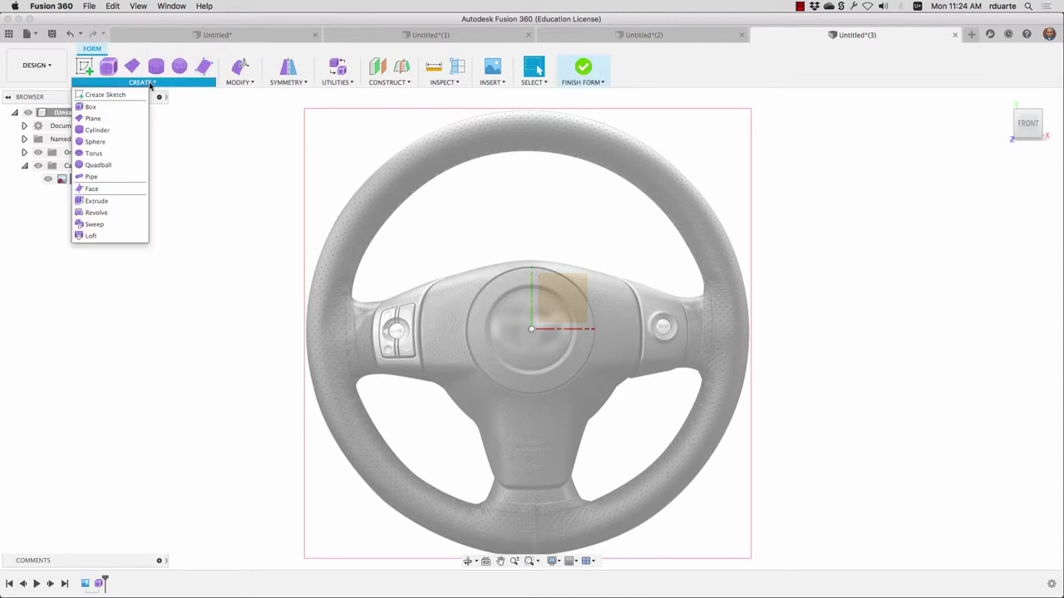
{"action": "left_click", "coordinate": [93, 153]}
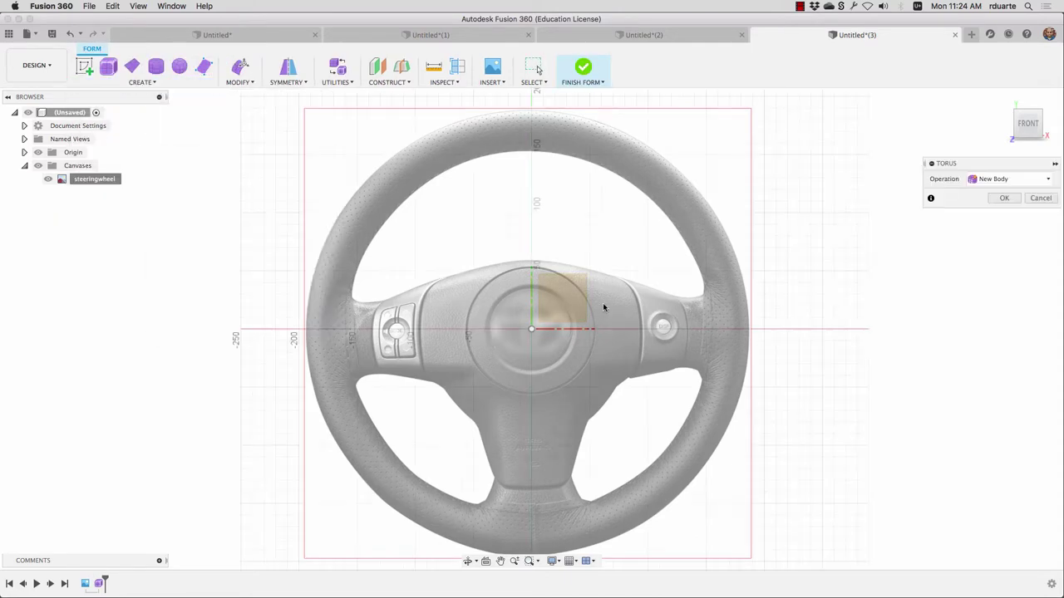
{"action": "left_click", "coordinate": [562, 297]}
{"action": "left_click", "coordinate": [562, 296]}
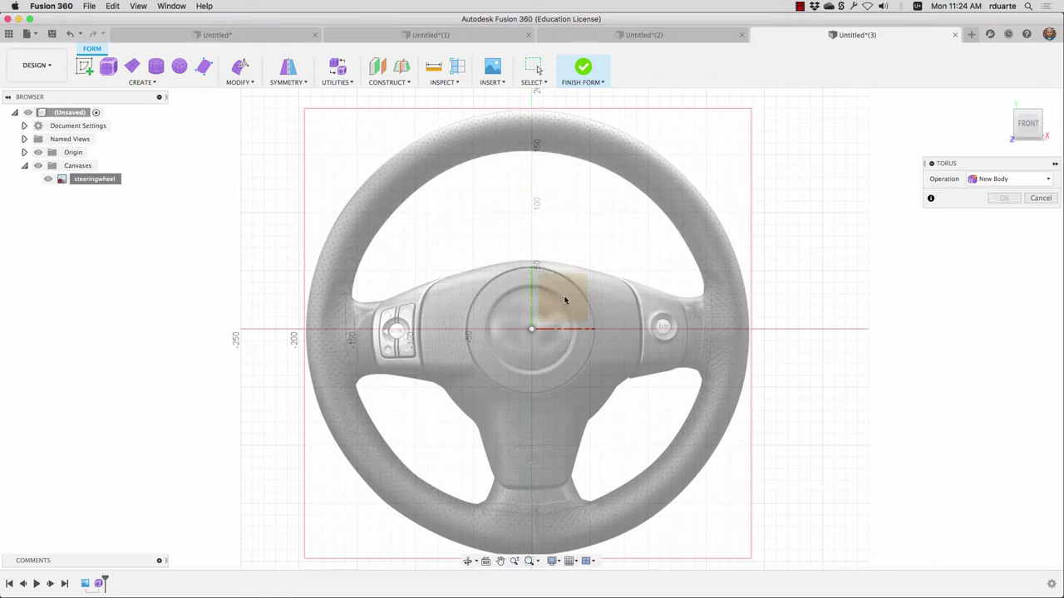
{"action": "left_click", "coordinate": [531, 328]}
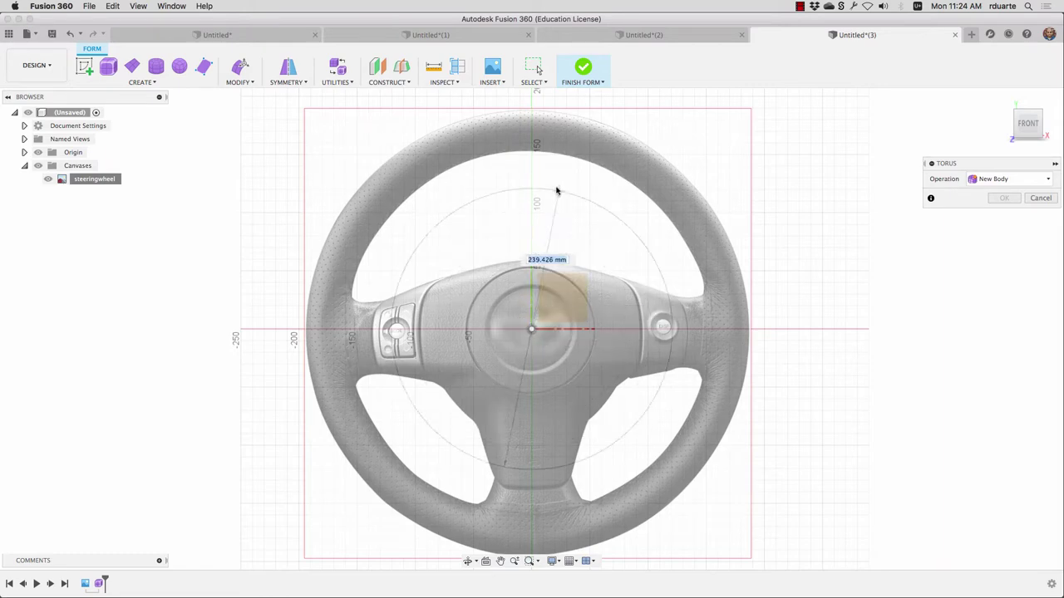
{"action": "left_click", "coordinate": [546, 131]}
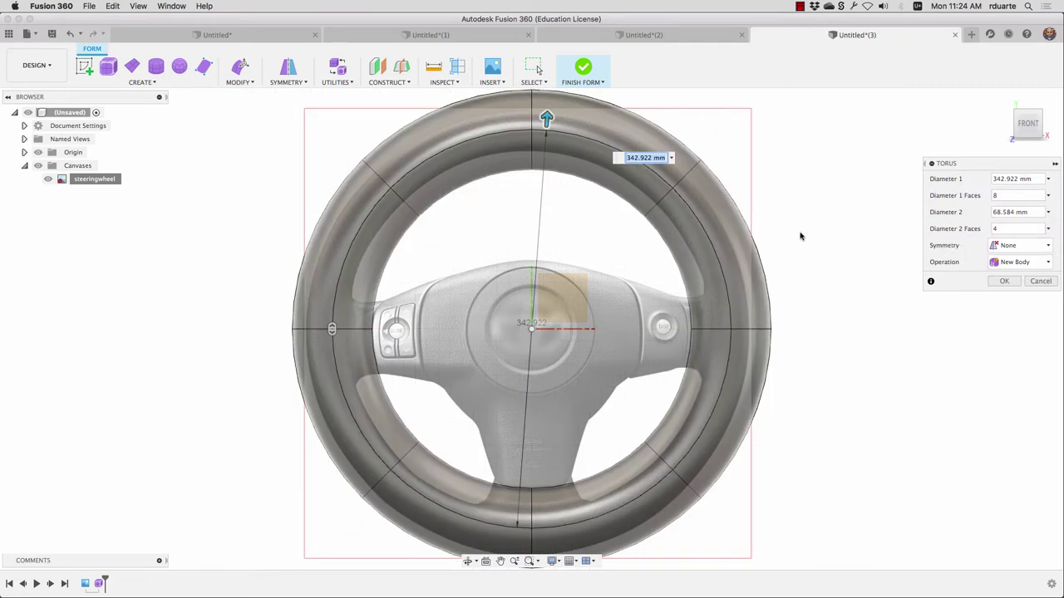
{"action": "left_click", "coordinate": [1034, 212]}
{"action": "left_click", "coordinate": [1005, 281]}
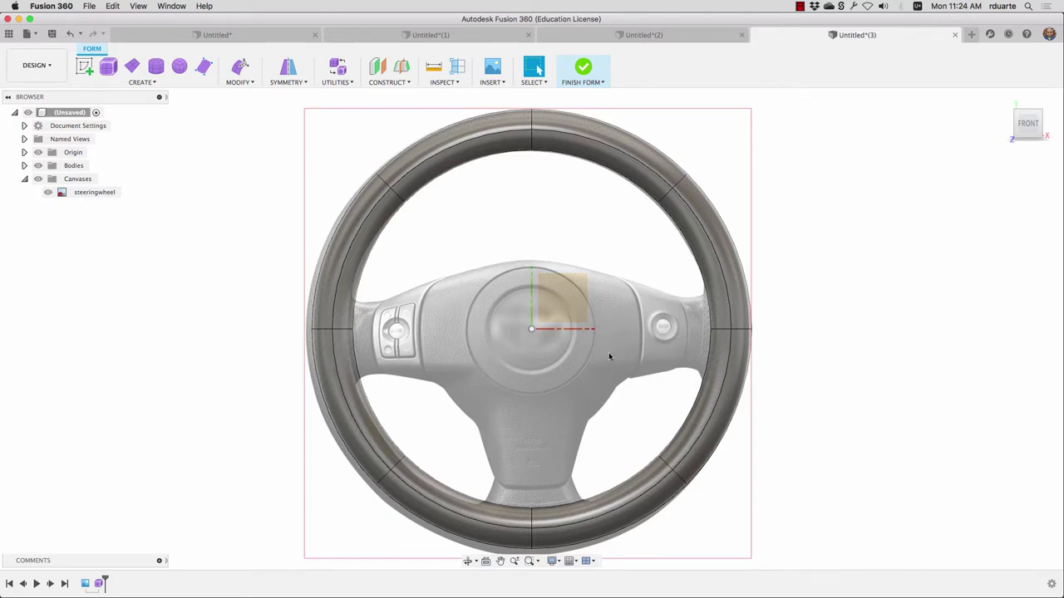
Step: Create a quadball with a 180 mm diameter and 2 span faces at the origin as a new body
{"action": "left_click", "coordinate": [141, 83]}
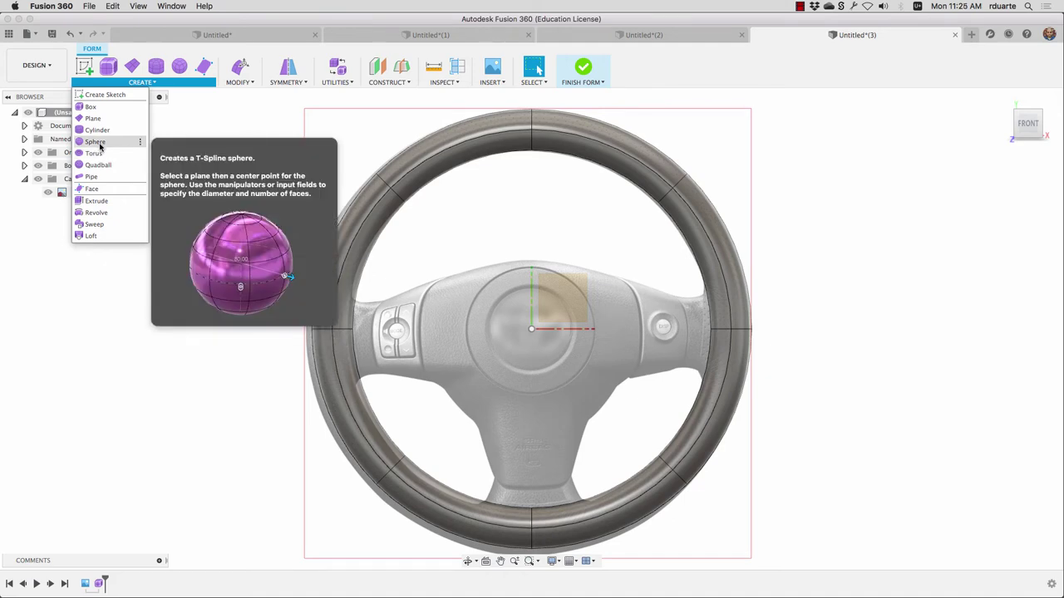
{"action": "left_click", "coordinate": [106, 165]}
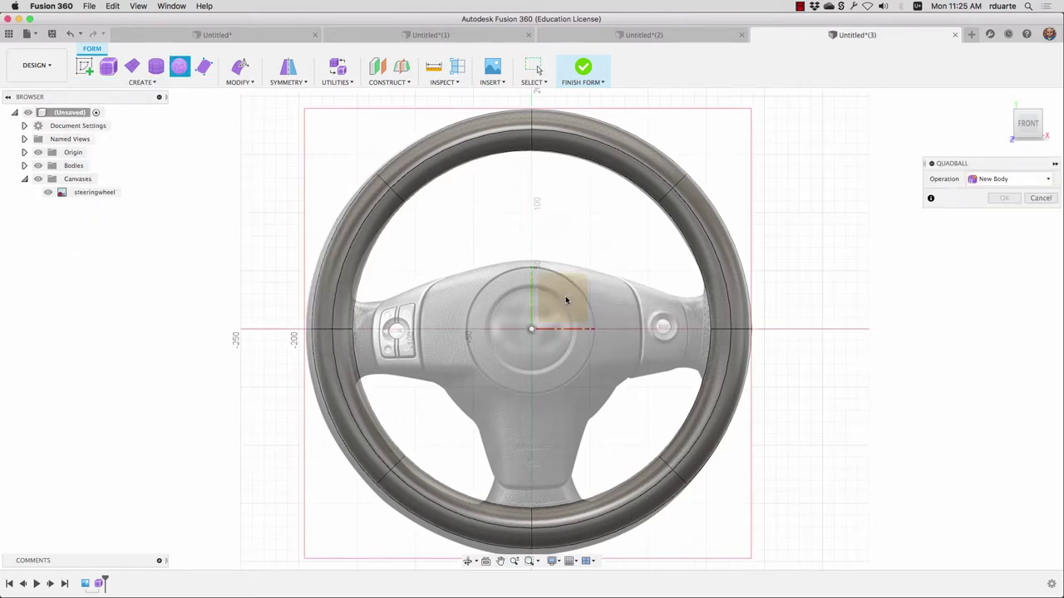
{"action": "left_click", "coordinate": [532, 331]}
{"action": "left_click", "coordinate": [532, 331]}
{"action": "left_click_drag", "start_coordinate": [589, 328], "coordinate": [640, 328]}
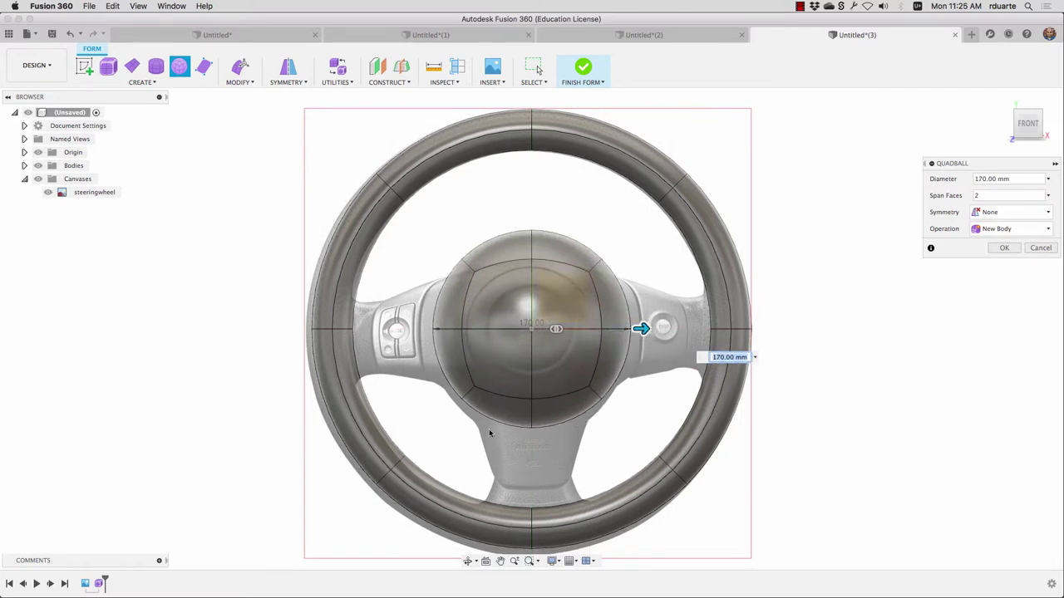
{"action": "left_click_drag", "start_coordinate": [641, 329], "coordinate": [648, 328]}
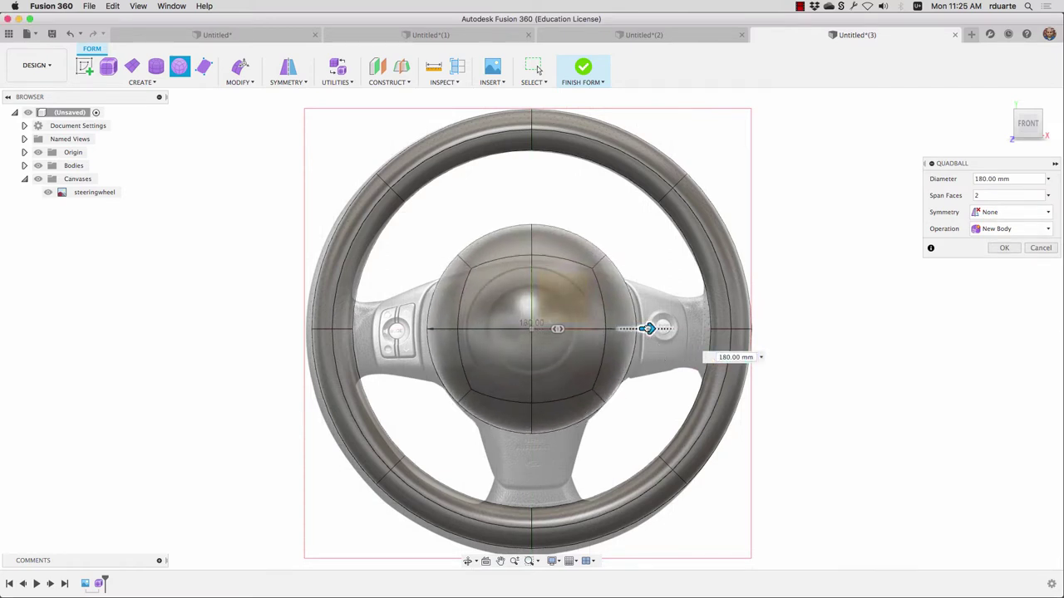
{"action": "left_click", "coordinate": [1005, 248]}
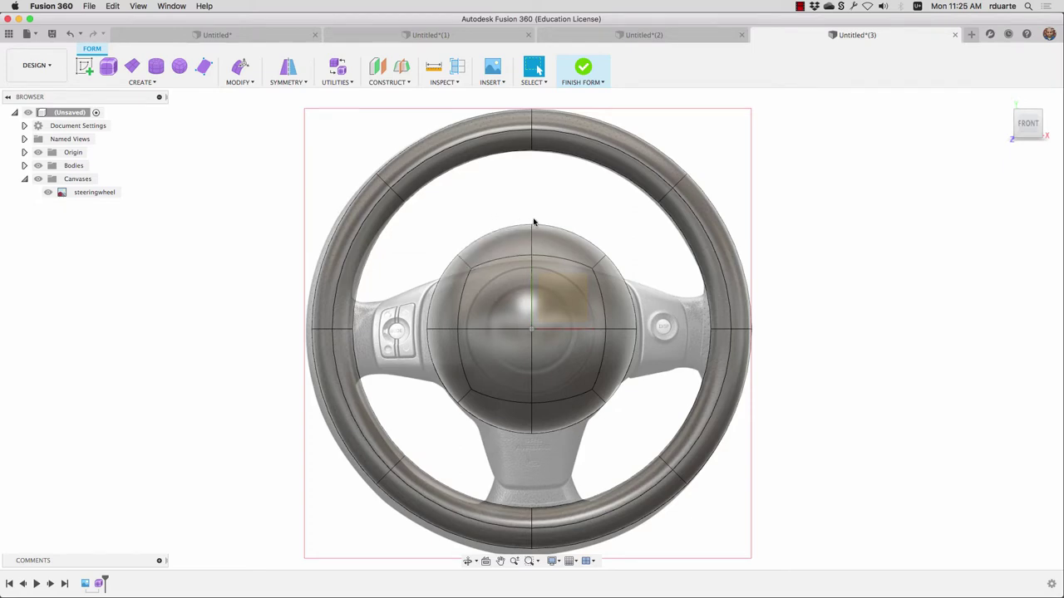
{"action": "middle_click_drag", "start_coordinate": [562, 245], "coordinate": [553, 294], "text": "shift"}
{"action": "scroll", "coordinate": [519, 320], "scroll_direction": "down", "scroll_amount": 3}
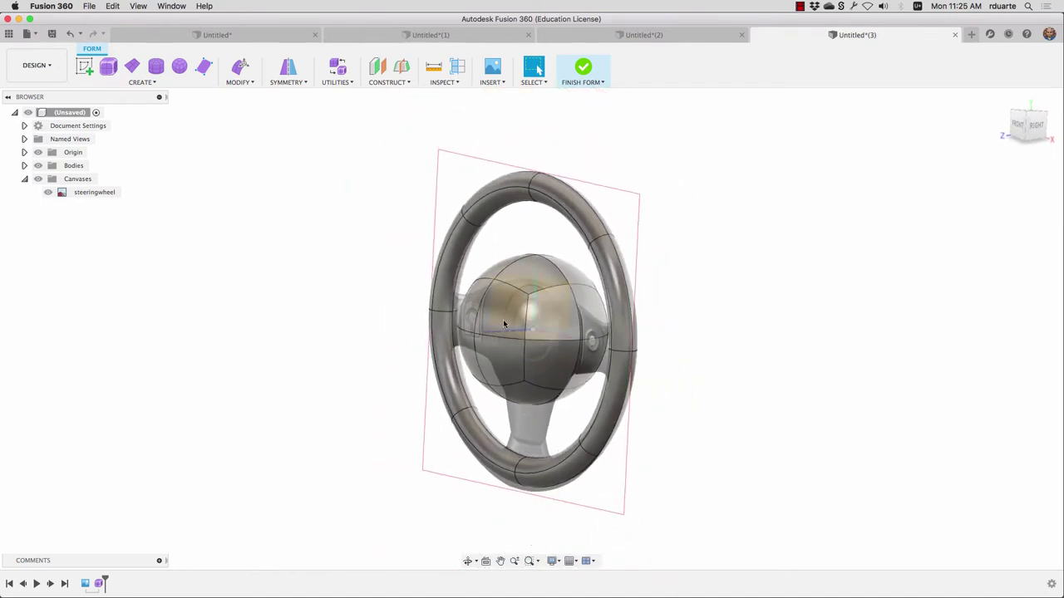
{"action": "left_click", "coordinate": [503, 316]}
{"action": "left_click", "coordinate": [486, 358], "text": "shift"}
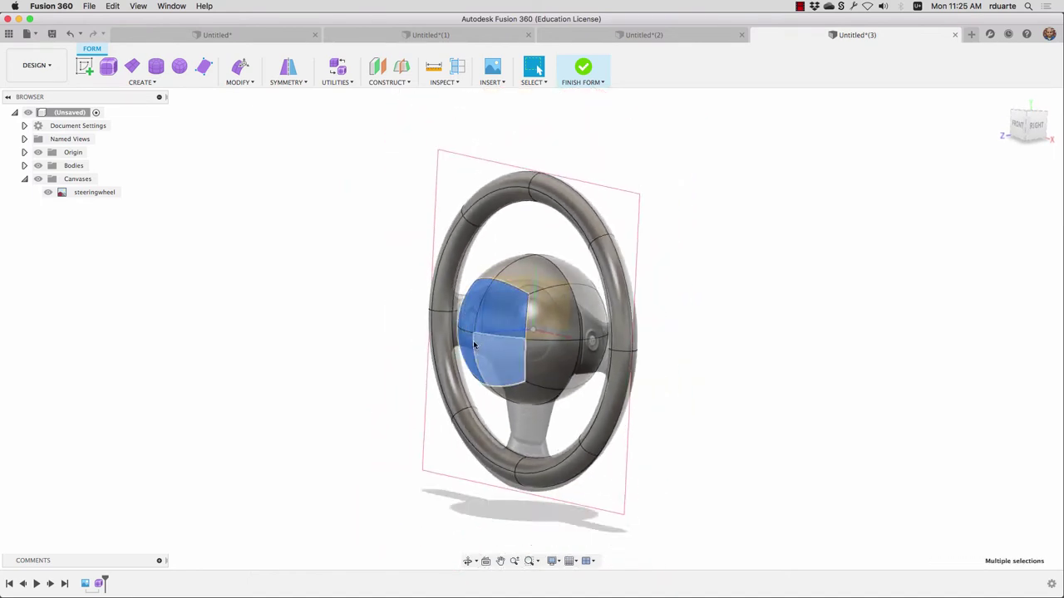
{"action": "left_click", "coordinate": [240, 67]}
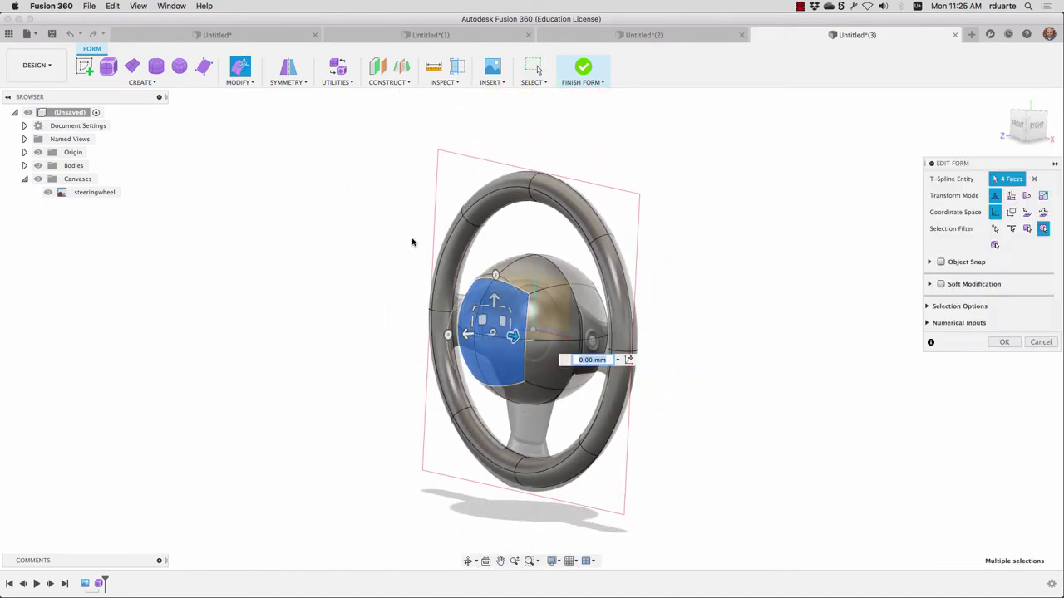
{"action": "left_click_drag", "start_coordinate": [467, 333], "coordinate": [497, 333]}
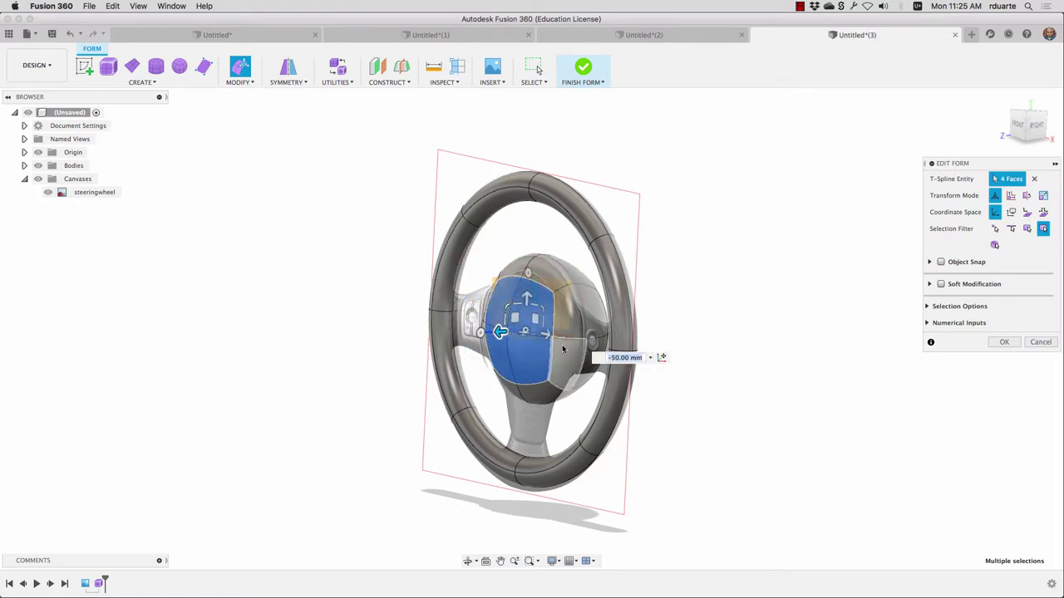
{"action": "middle_click_drag", "start_coordinate": [778, 305], "coordinate": [781, 325], "text": "shift"}
{"action": "scroll", "coordinate": [786, 310], "scroll_direction": "up", "scroll_amount": 2}
{"action": "left_click", "coordinate": [1041, 344]}
{"action": "left_click", "coordinate": [781, 325]}
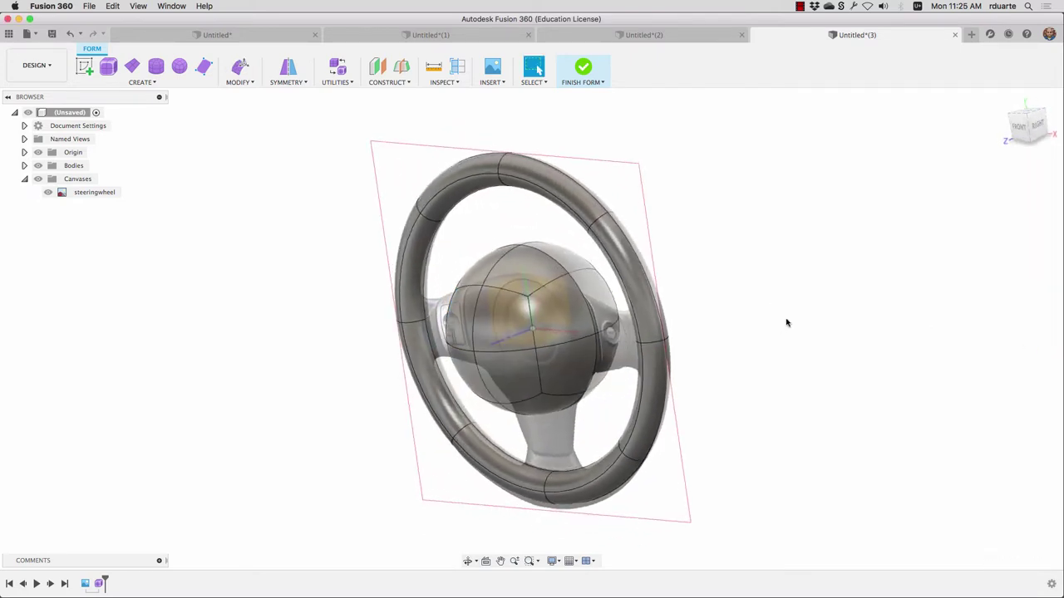
Step: Apply Mirror - Internal symmetry to the quadball hub using a matching pair of faces from its front and back halves
{"action": "left_click", "coordinate": [300, 82]}
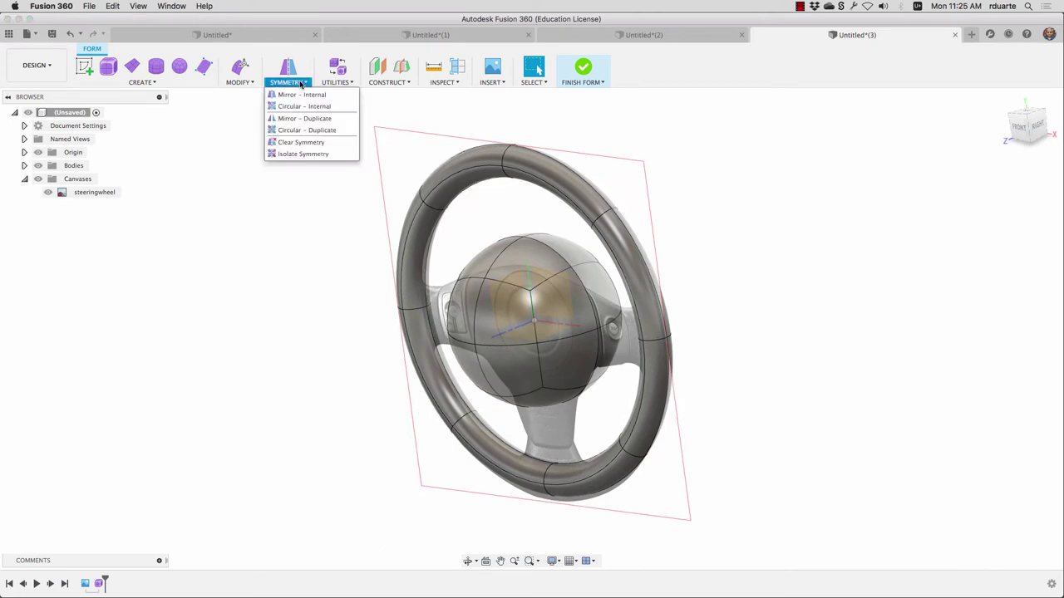
{"action": "left_click", "coordinate": [305, 95]}
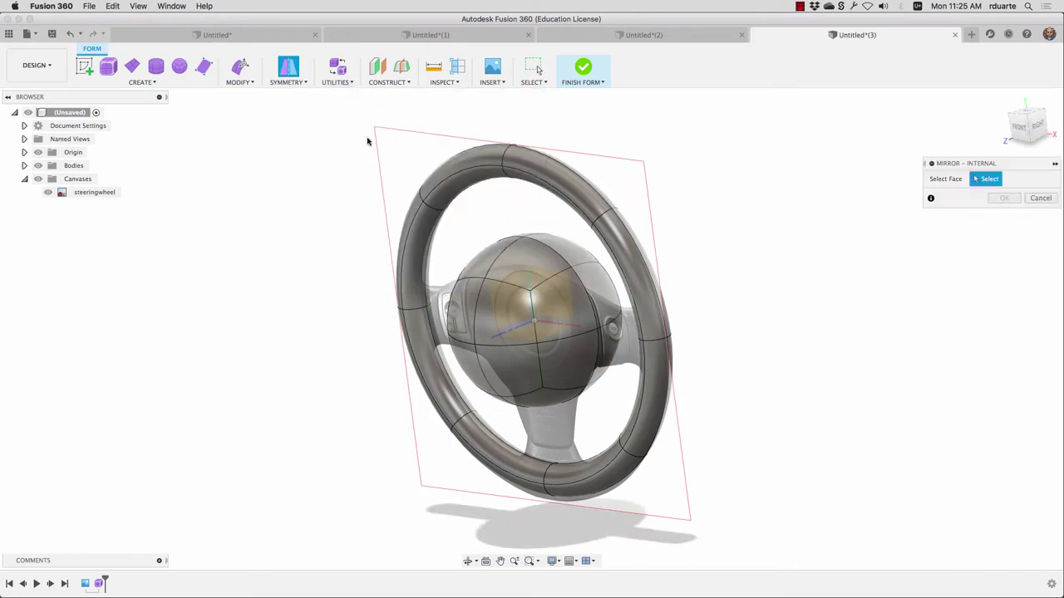
{"action": "middle_click_drag", "start_coordinate": [541, 268], "coordinate": [527, 278], "text": "shift"}
{"action": "left_click", "coordinate": [533, 278]}
{"action": "left_click", "coordinate": [558, 265]}
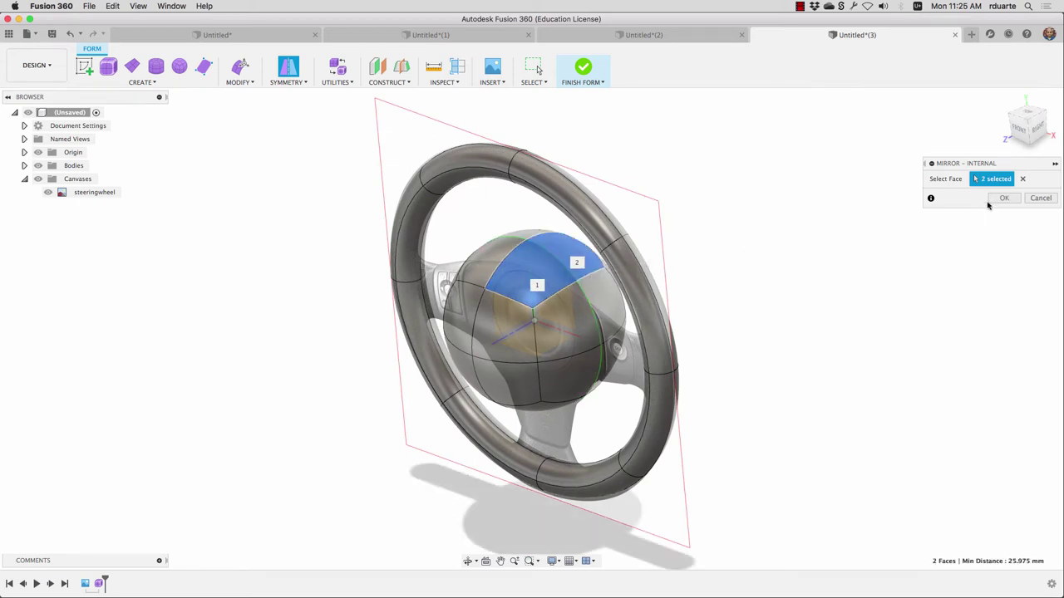
{"action": "left_click", "coordinate": [1002, 198]}
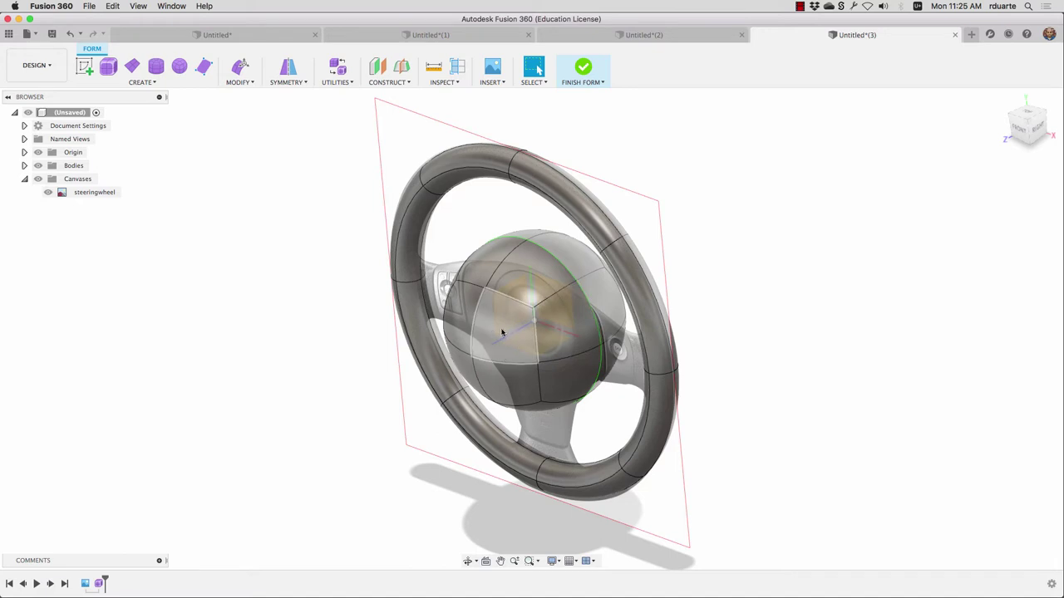
Step: Flatten the hub by moving its four central front faces 40 mm inward along Z with Edit Form
{"action": "left_click", "coordinate": [239, 68]}
{"action": "left_click", "coordinate": [469, 336]}
{"action": "left_click", "coordinate": [502, 337], "text": "shift"}
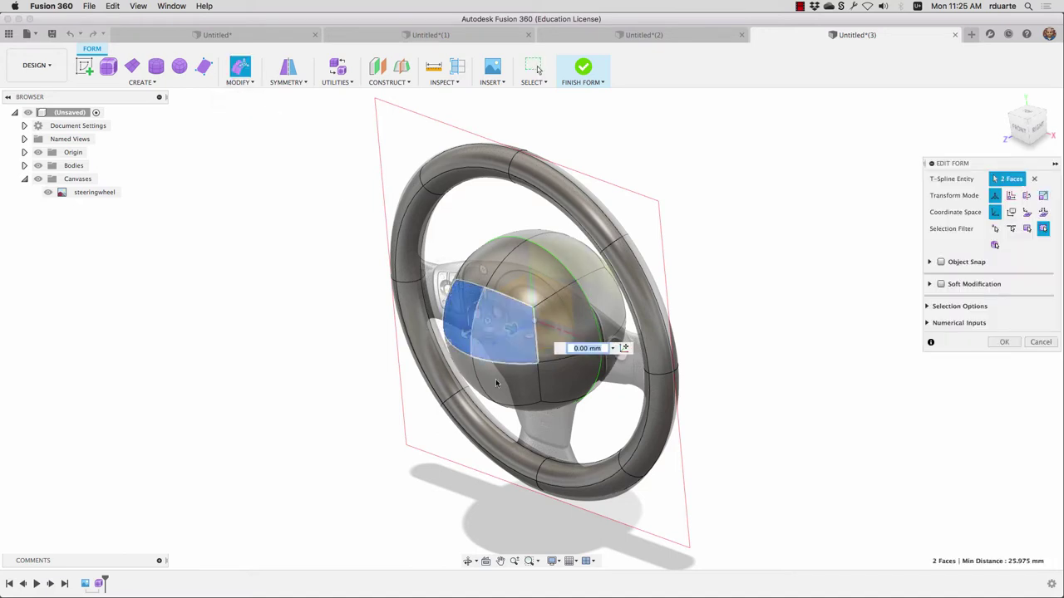
{"action": "left_click", "coordinate": [497, 380], "text": "shift"}
{"action": "left_click", "coordinate": [462, 373], "text": "shift"}
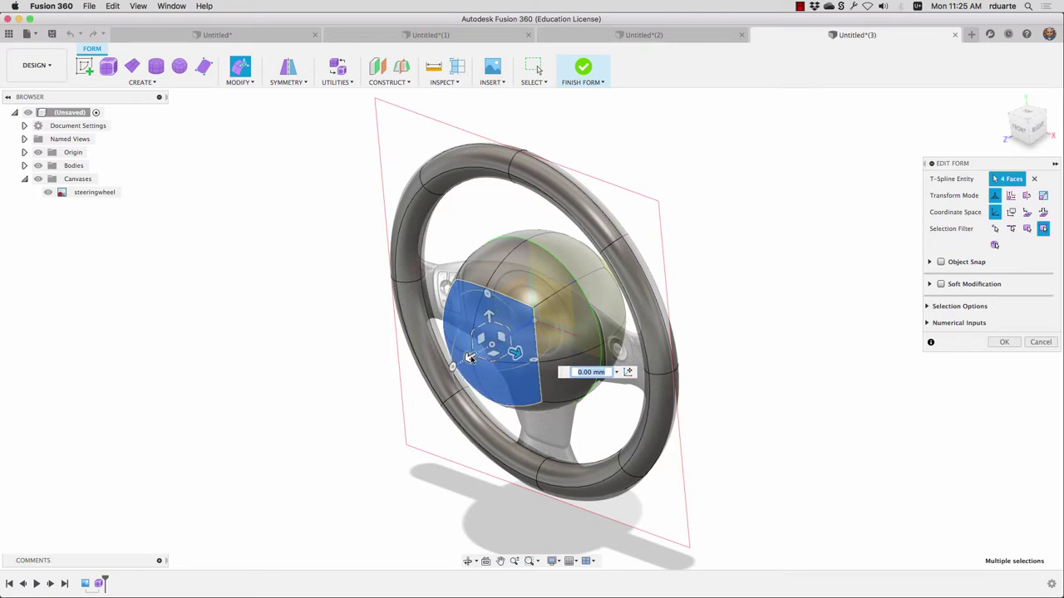
{"action": "left_click_drag", "start_coordinate": [469, 357], "coordinate": [492, 349]}
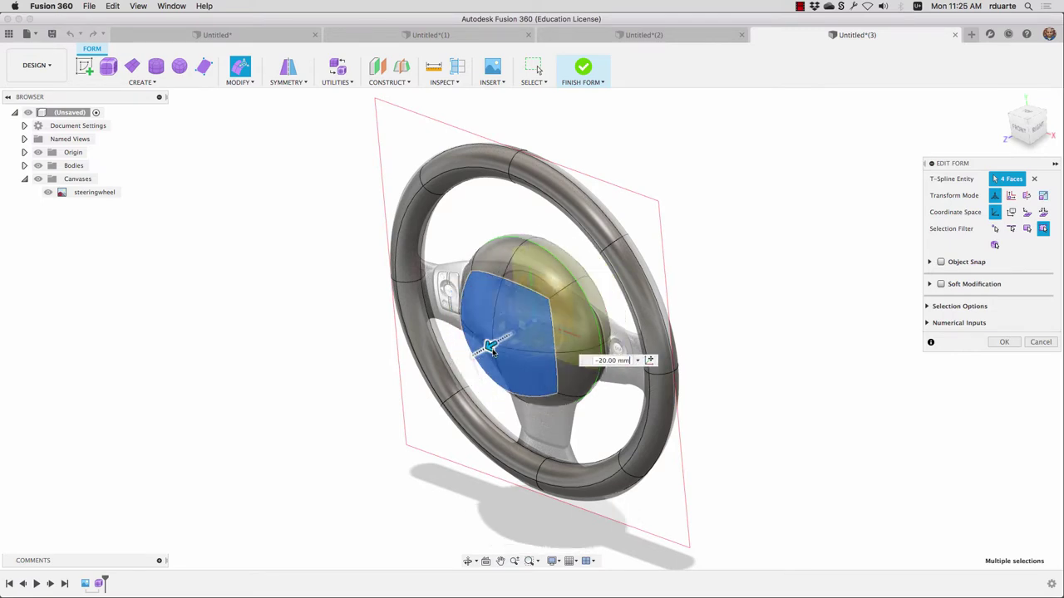
{"action": "left_click", "coordinate": [1034, 133]}
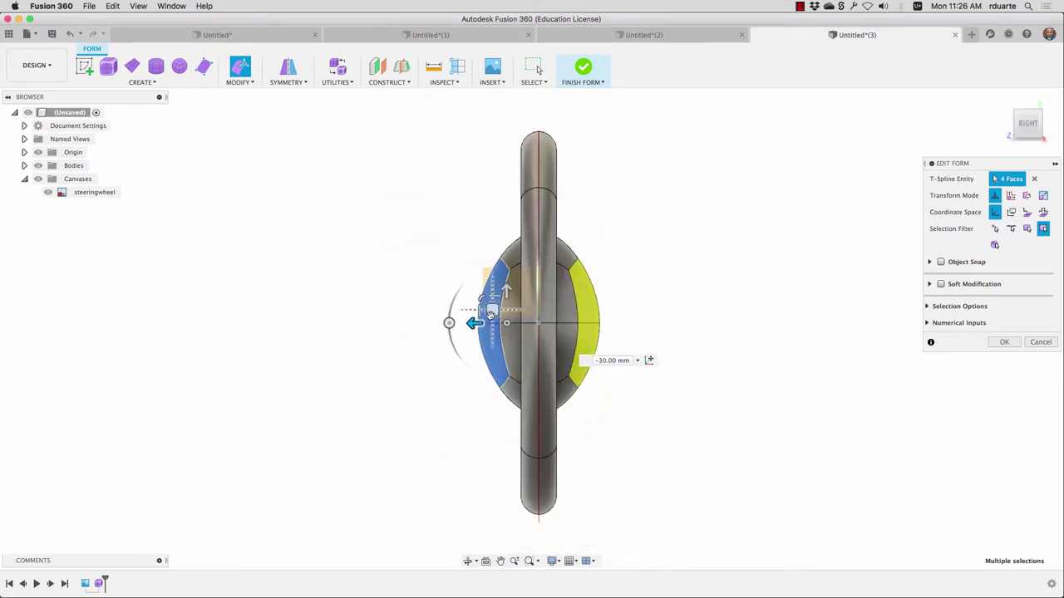
{"action": "left_click_drag", "start_coordinate": [472, 323], "coordinate": [482, 323]}
Step: Hide the rim body Body1 and move the four central front faces another 10 mm inward along Z
{"action": "left_click", "coordinate": [24, 166]}
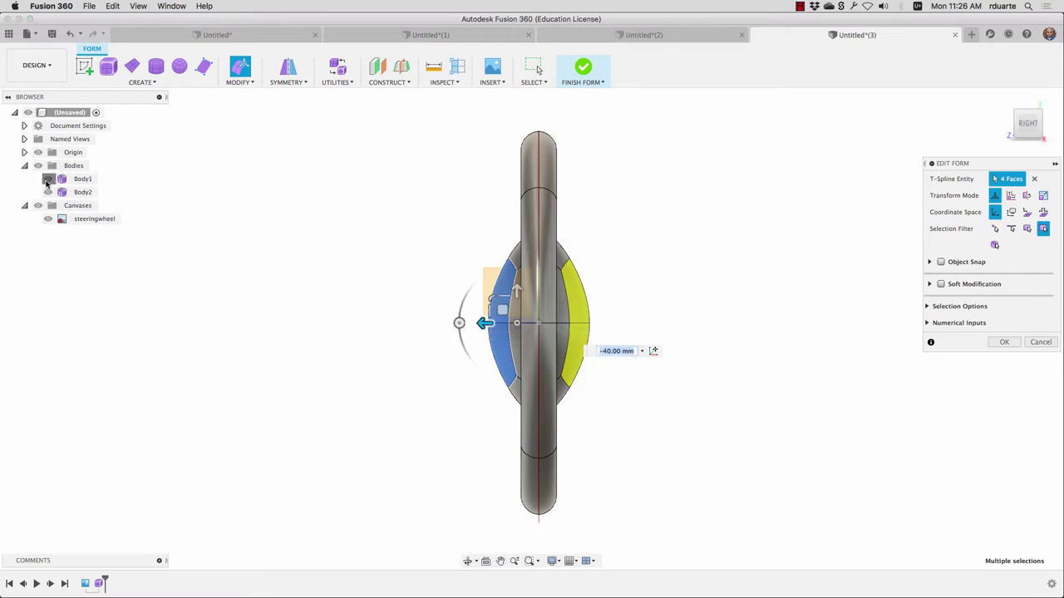
{"action": "left_click", "coordinate": [47, 180]}
{"action": "left_click_drag", "start_coordinate": [481, 323], "coordinate": [491, 323]}
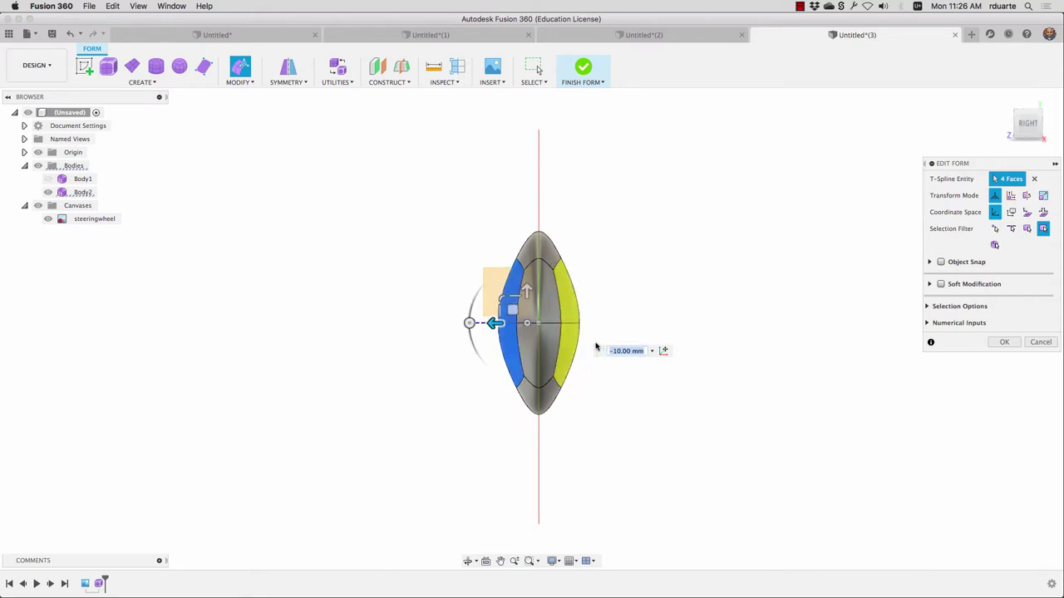
Step: Move the hub's front centre vertex 30 mm inward along Z, accept the edit and show the rim body Body1 again
{"action": "middle_click_drag", "start_coordinate": [596, 349], "coordinate": [529, 339], "text": "shift"}
{"action": "left_click", "coordinate": [523, 352]}
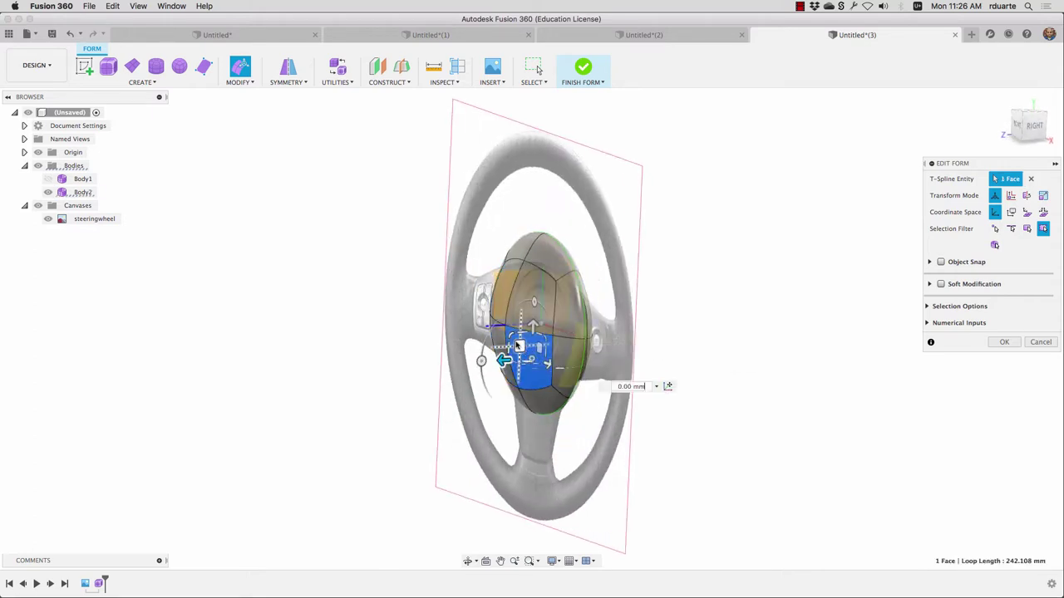
{"action": "left_click", "coordinate": [505, 326]}
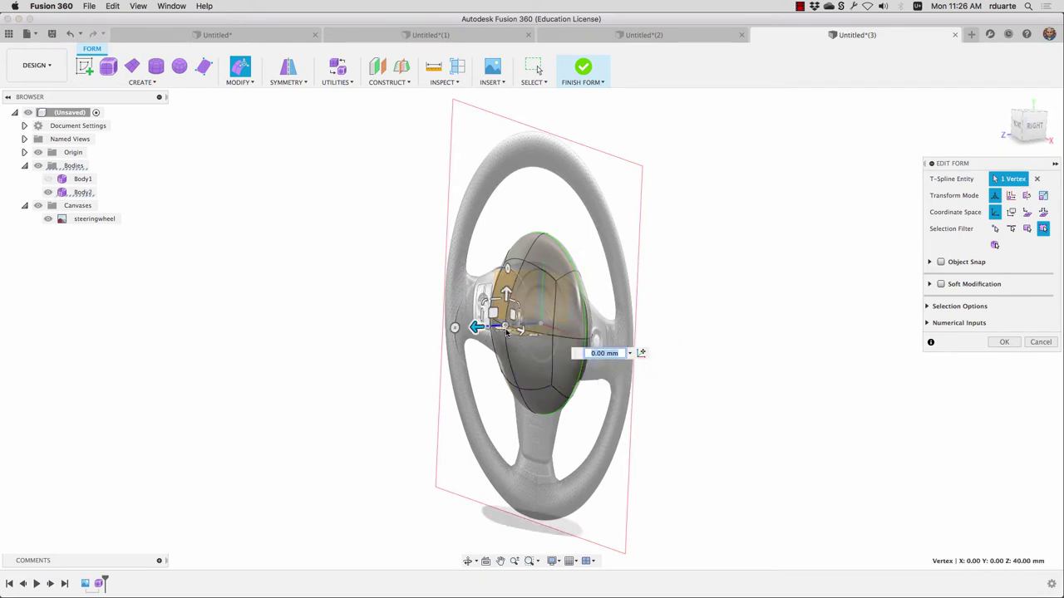
{"action": "left_click", "coordinate": [1034, 126]}
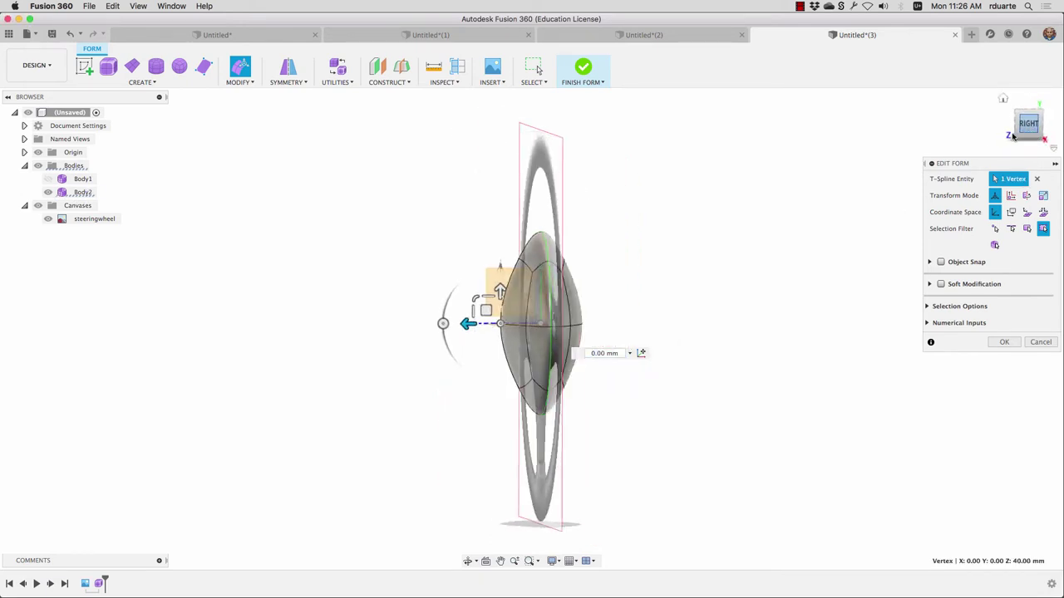
{"action": "left_click_drag", "start_coordinate": [468, 324], "coordinate": [497, 324]}
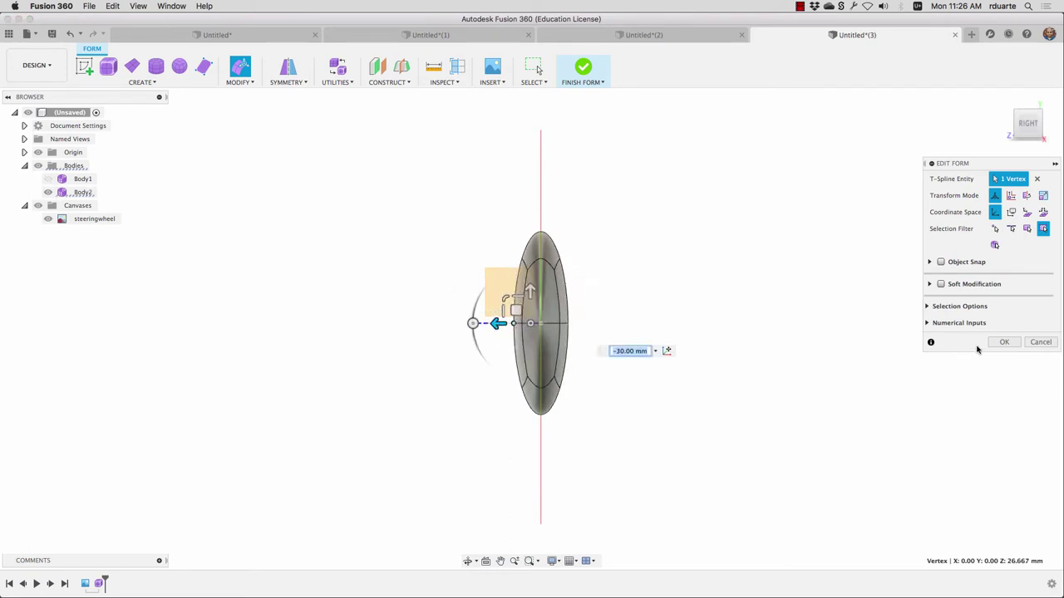
{"action": "left_click", "coordinate": [1008, 345]}
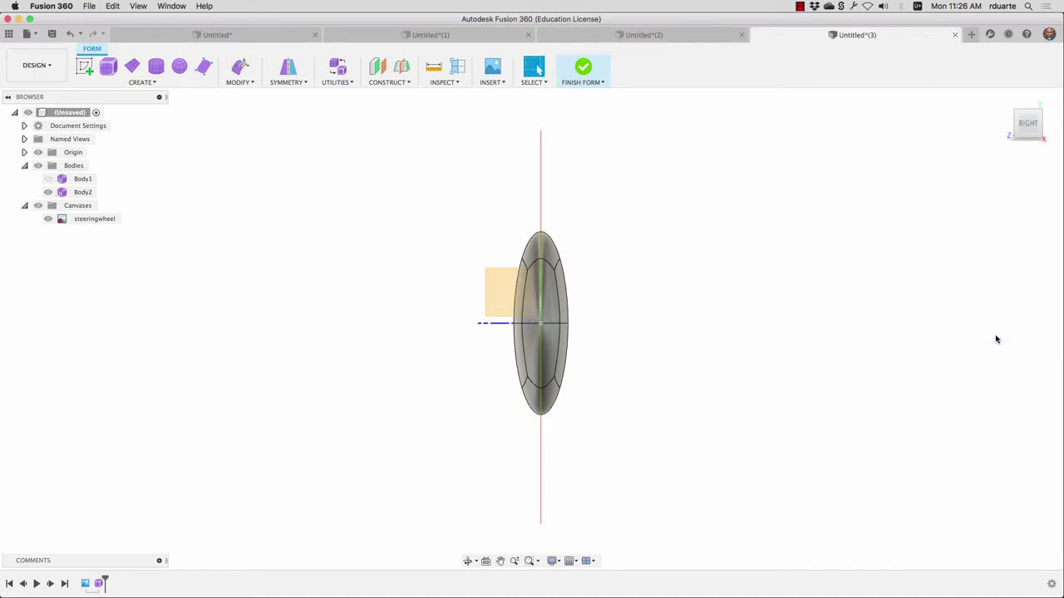
{"action": "left_click", "coordinate": [1003, 99]}
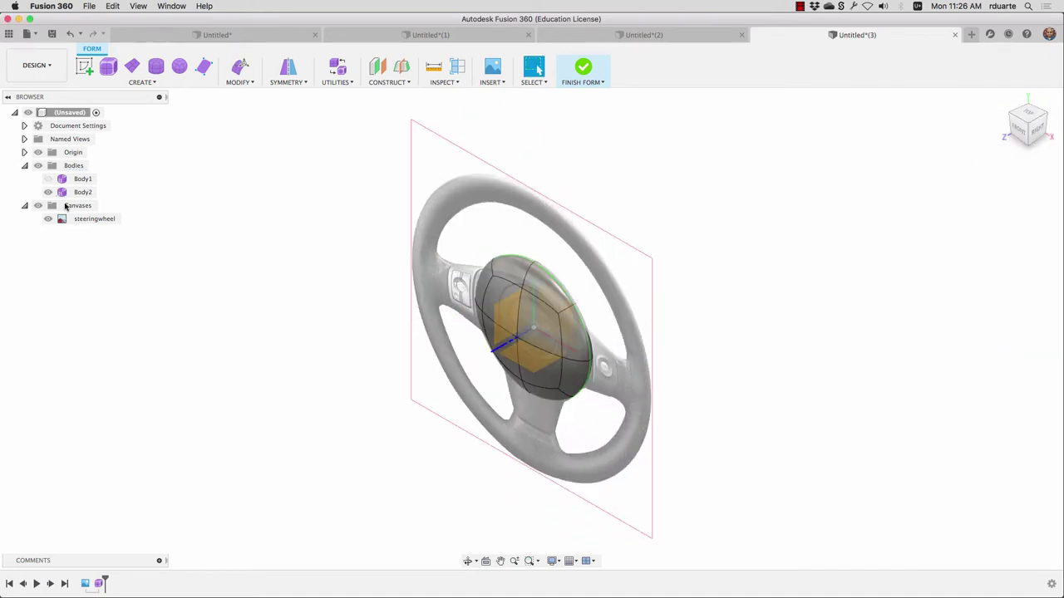
{"action": "left_click", "coordinate": [47, 180]}
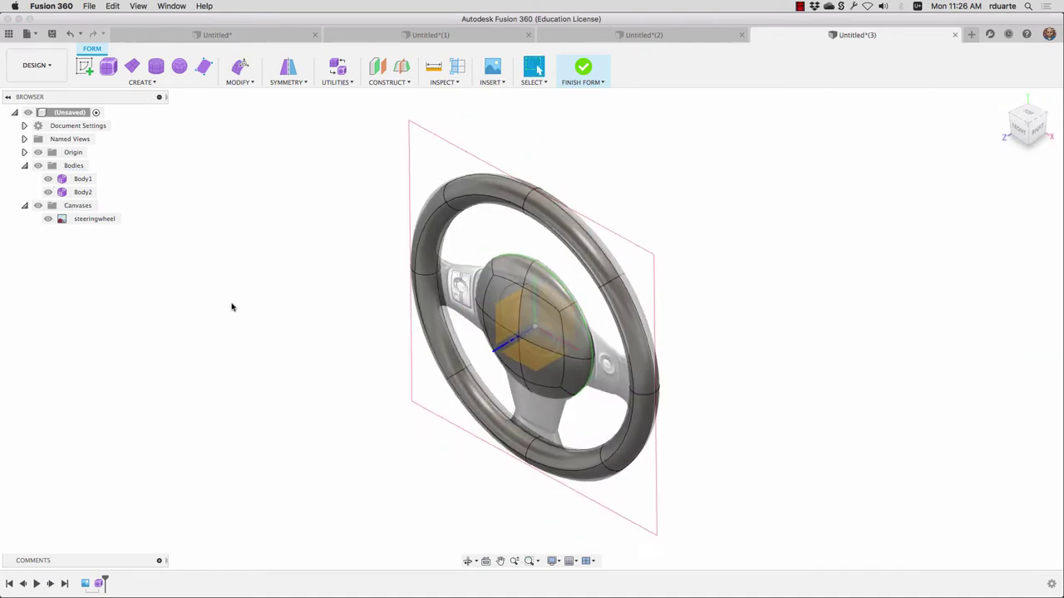
Step: Delete the hub's upper side face next to the spoke with the four-way button pad
{"action": "left_click", "coordinate": [1020, 131]}
{"action": "left_click", "coordinate": [636, 341]}
{"action": "scroll", "coordinate": [638, 341], "scroll_direction": "up", "scroll_amount": 3}
{"action": "middle_click_drag", "start_coordinate": [639, 342], "coordinate": [592, 380], "text": "shift"}
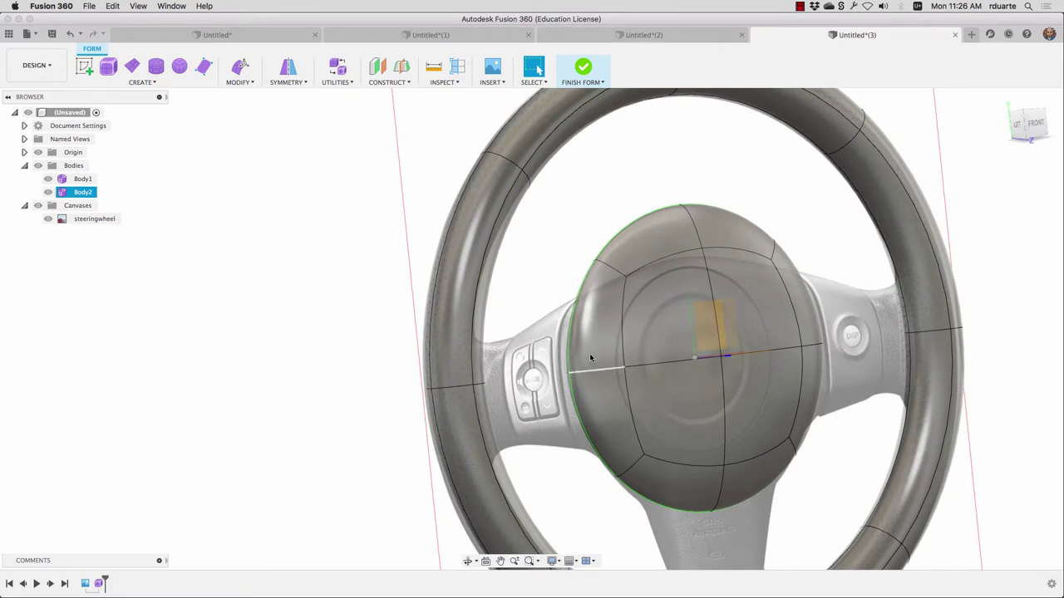
{"action": "left_click", "coordinate": [596, 333]}
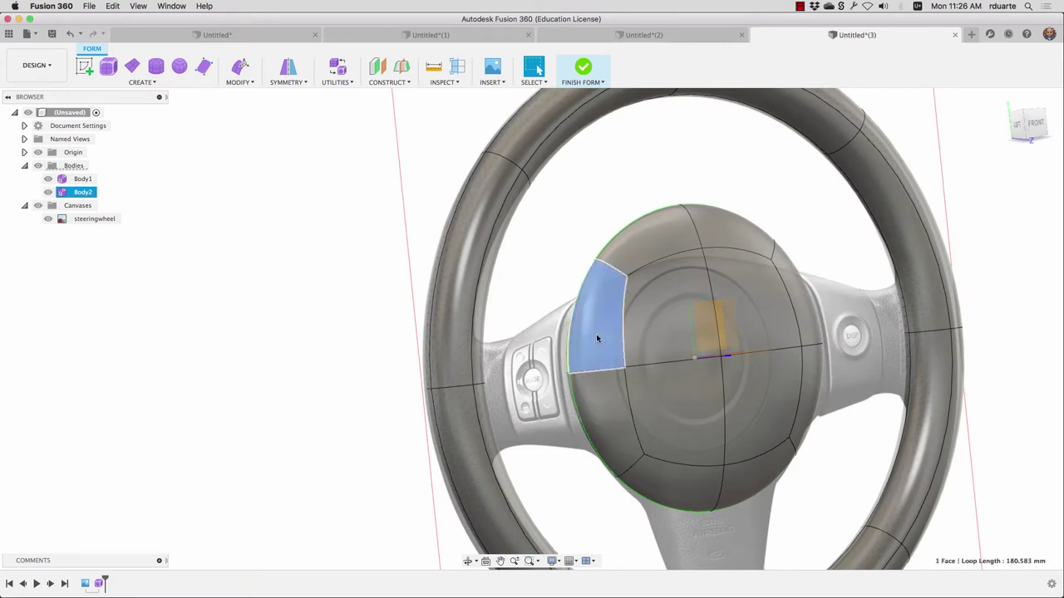
{"action": "key", "text": "Delete"}
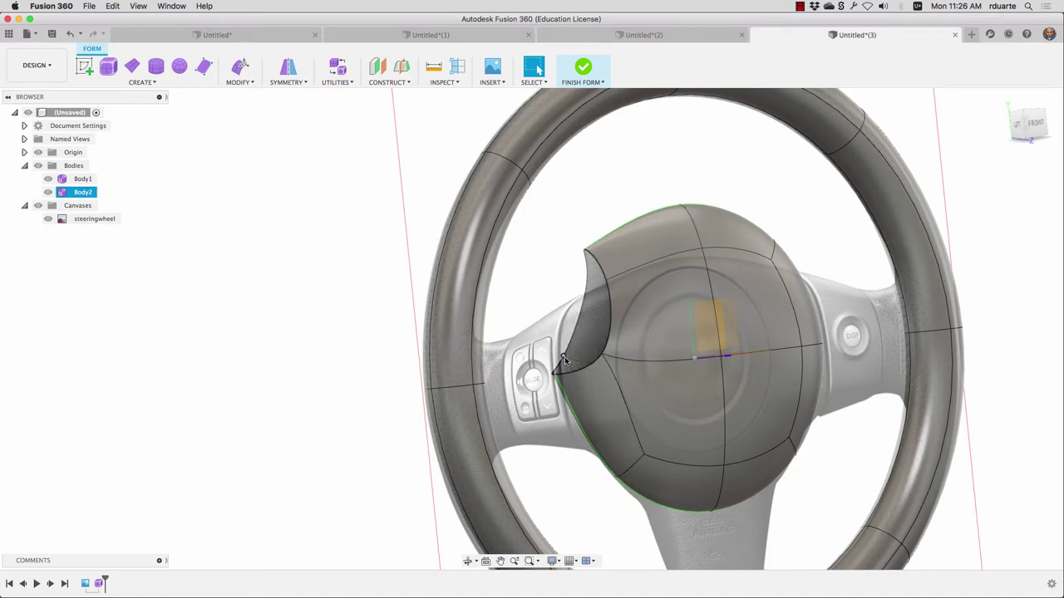
Step: Select edges around the opening in the hub's side and undo the face deletion
{"action": "left_click", "coordinate": [595, 261]}
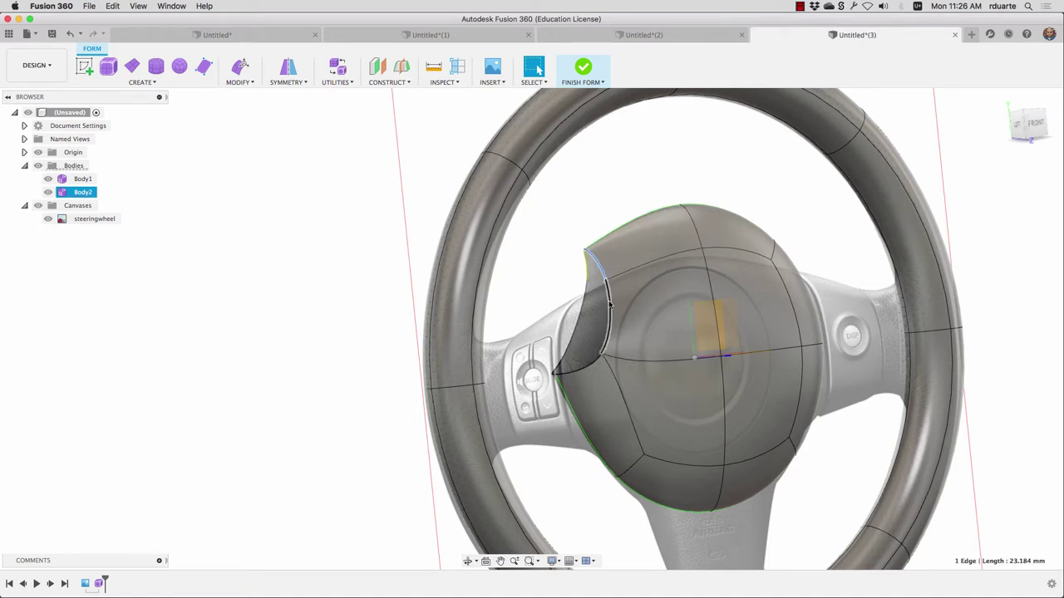
{"action": "left_click", "coordinate": [576, 367]}
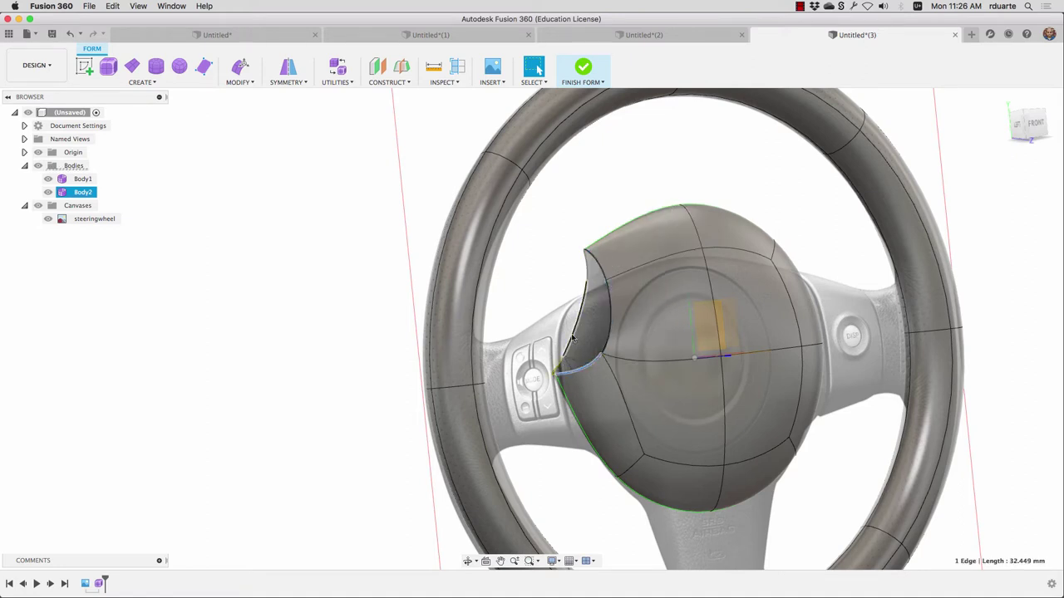
{"action": "left_click", "coordinate": [587, 270]}
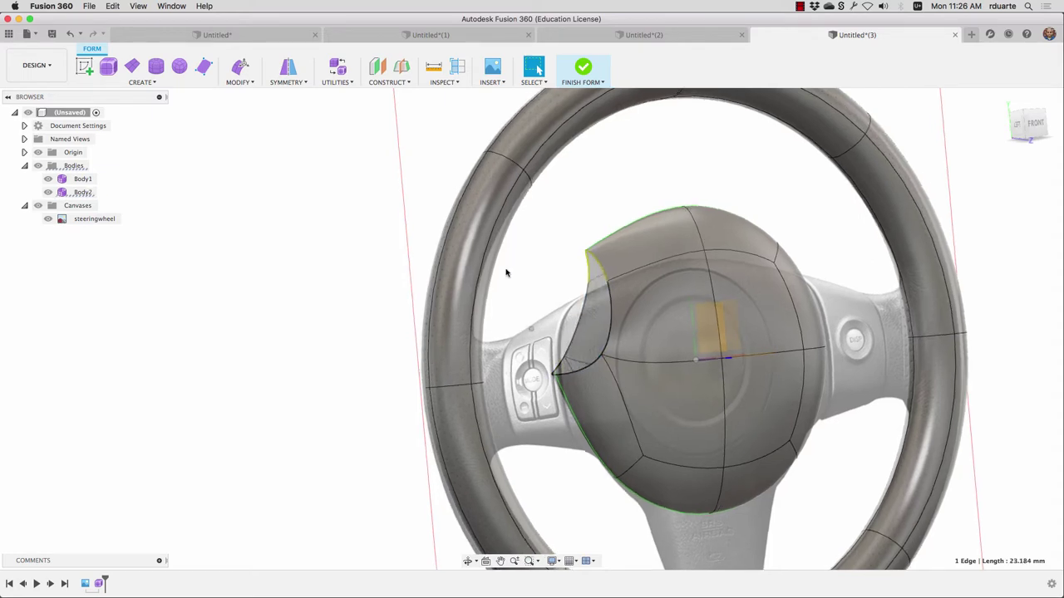
{"action": "middle_click_drag", "start_coordinate": [507, 273], "coordinate": [461, 324], "text": "shift"}
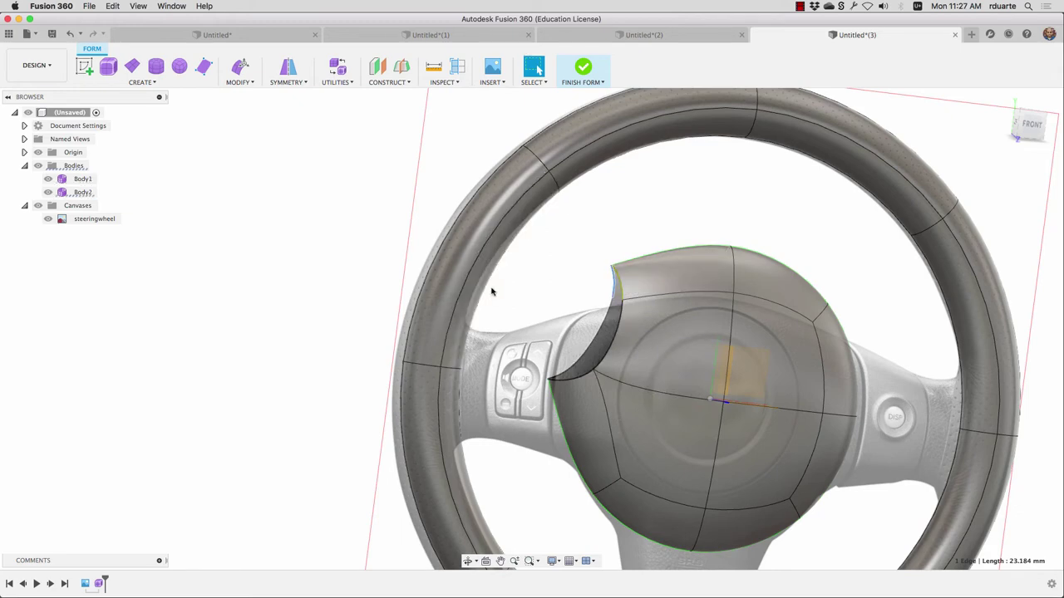
{"action": "scroll", "coordinate": [582, 318], "scroll_direction": "down", "scroll_amount": 2}
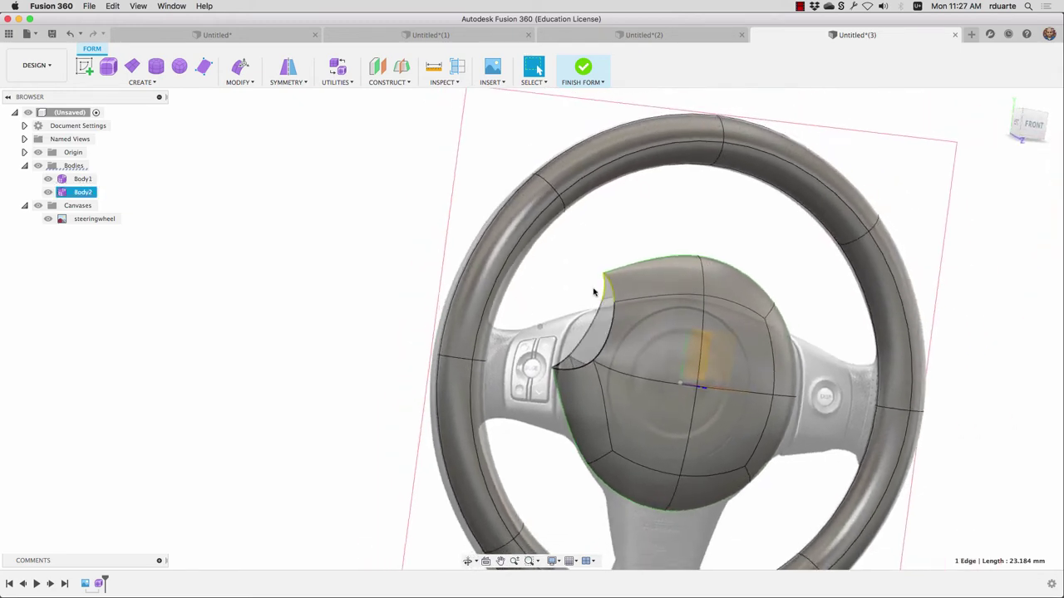
{"action": "left_click", "coordinate": [70, 33]}
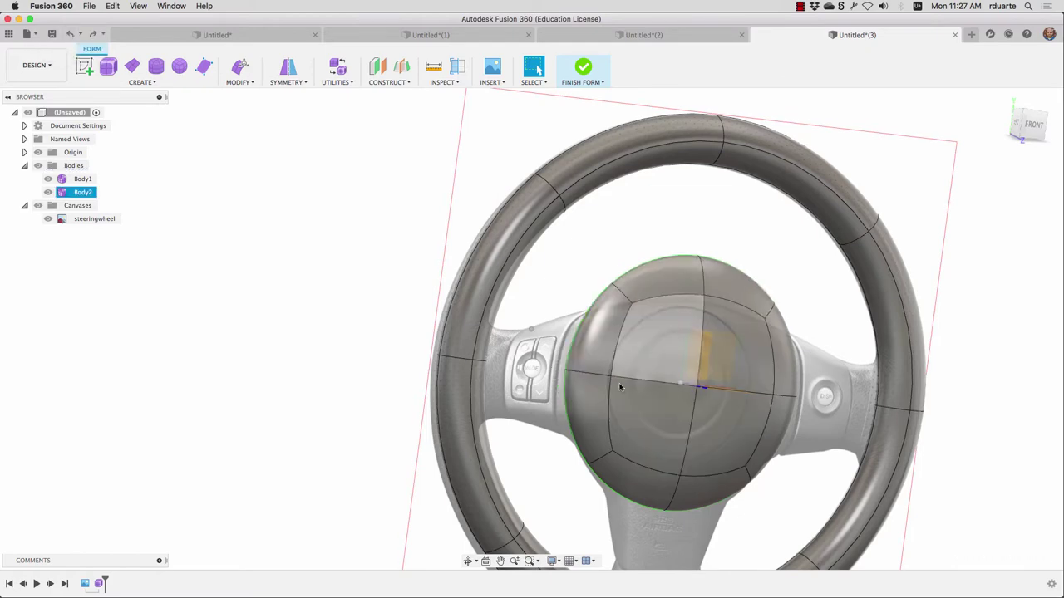
Step: Select the hub's two front side faces next to the button-pad spoke, and hide the rim body Body1 and the canvases
{"action": "middle_click_drag", "start_coordinate": [620, 382], "coordinate": [643, 332], "text": "shift"}
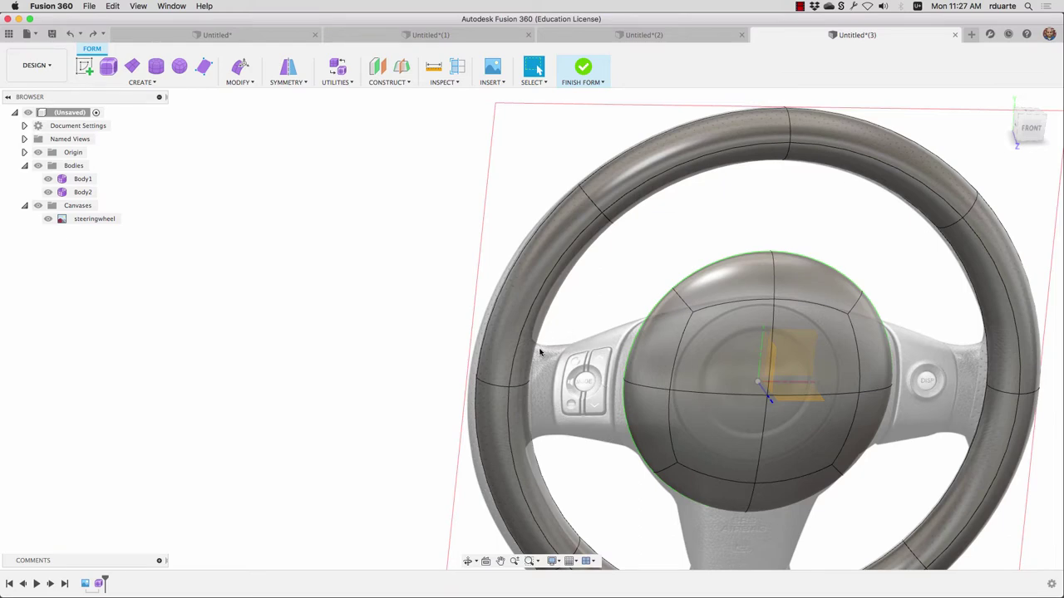
{"action": "middle_click_drag", "start_coordinate": [567, 381], "coordinate": [651, 333], "text": "shift"}
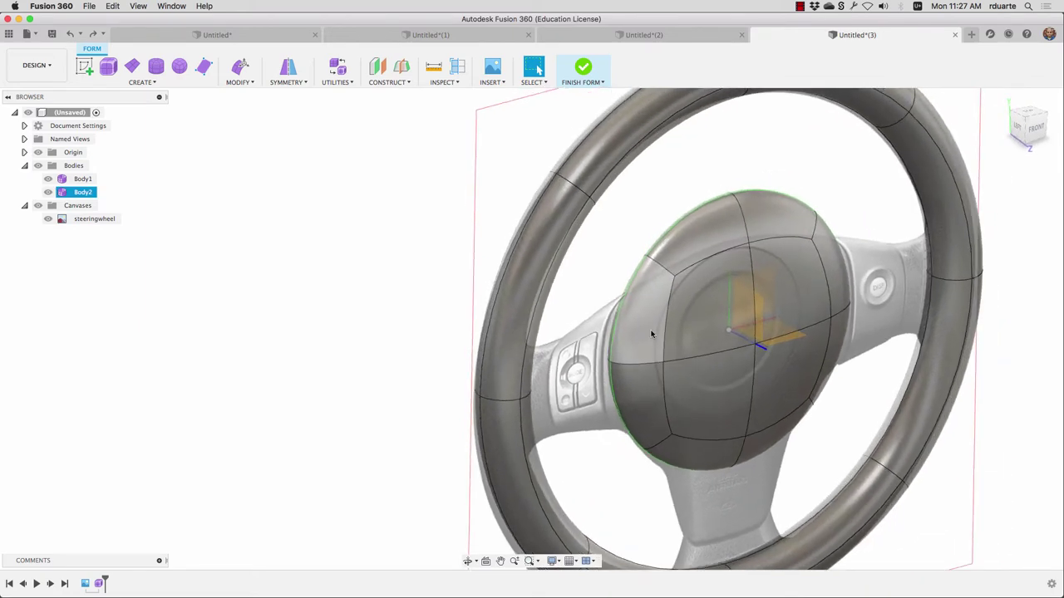
{"action": "left_click", "coordinate": [650, 333]}
{"action": "left_click", "coordinate": [650, 390]}
{"action": "middle_click_drag", "start_coordinate": [673, 330], "coordinate": [674, 333], "text": "shift"}
{"action": "left_click", "coordinate": [48, 179]}
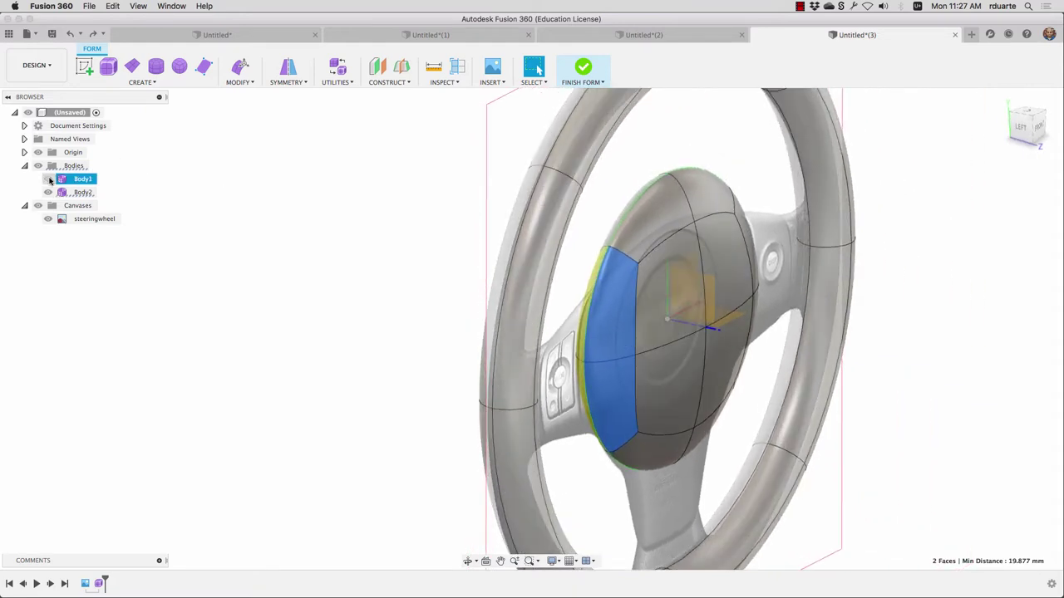
{"action": "left_click", "coordinate": [39, 205]}
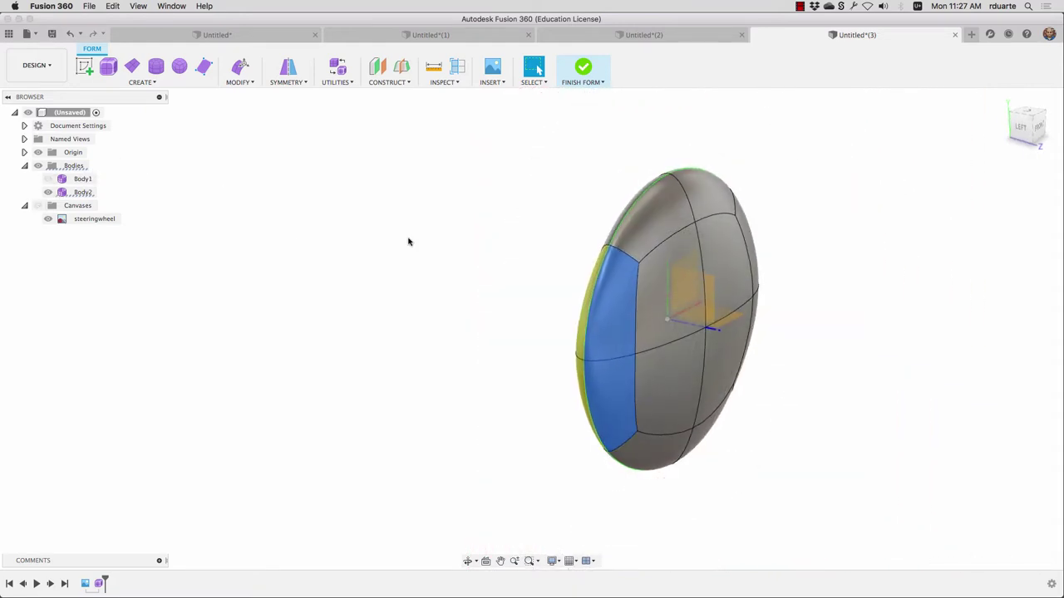
Step: Try to move the two selected side faces 30 mm outward along X with Edit Form, and cancel the edit
{"action": "left_click", "coordinate": [243, 67]}
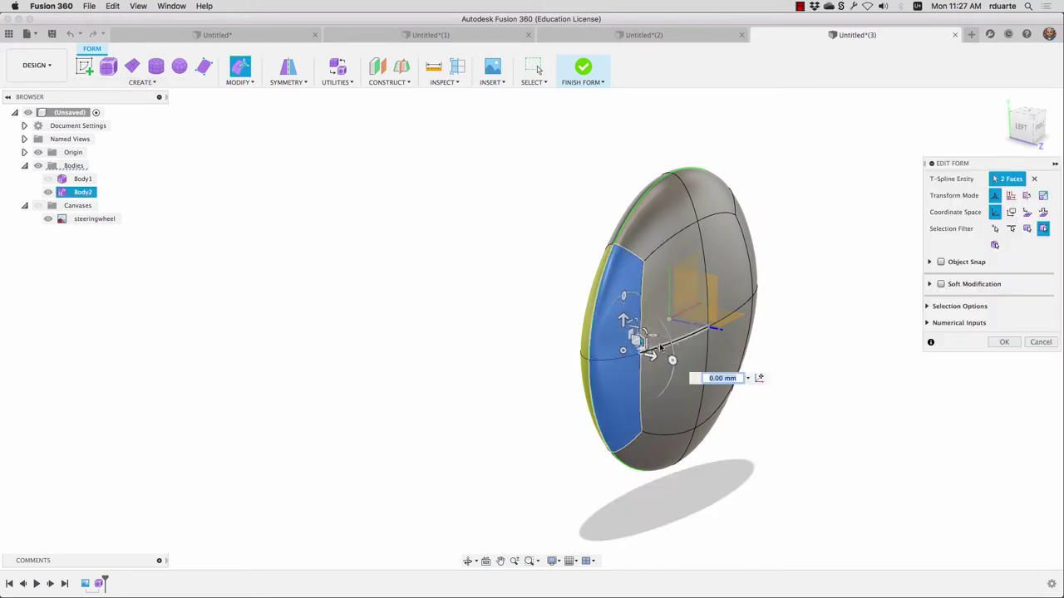
{"action": "scroll", "coordinate": [661, 348], "scroll_direction": "right", "scroll_amount": 5, "text": "shift"}
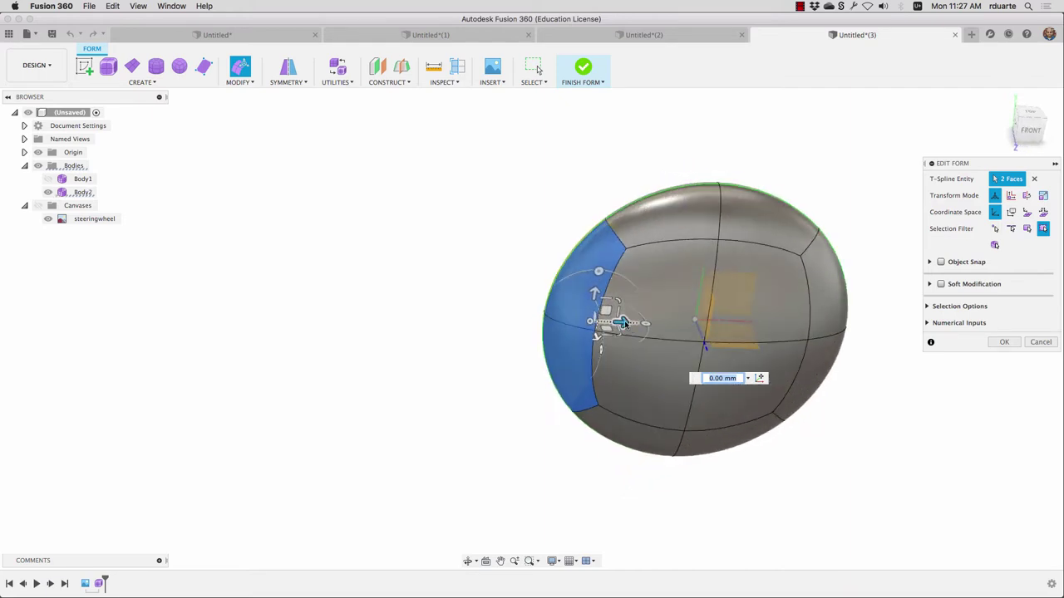
{"action": "left_click_drag", "start_coordinate": [622, 324], "coordinate": [574, 322]}
{"action": "middle_click_drag", "start_coordinate": [574, 323], "coordinate": [678, 307], "text": "shift"}
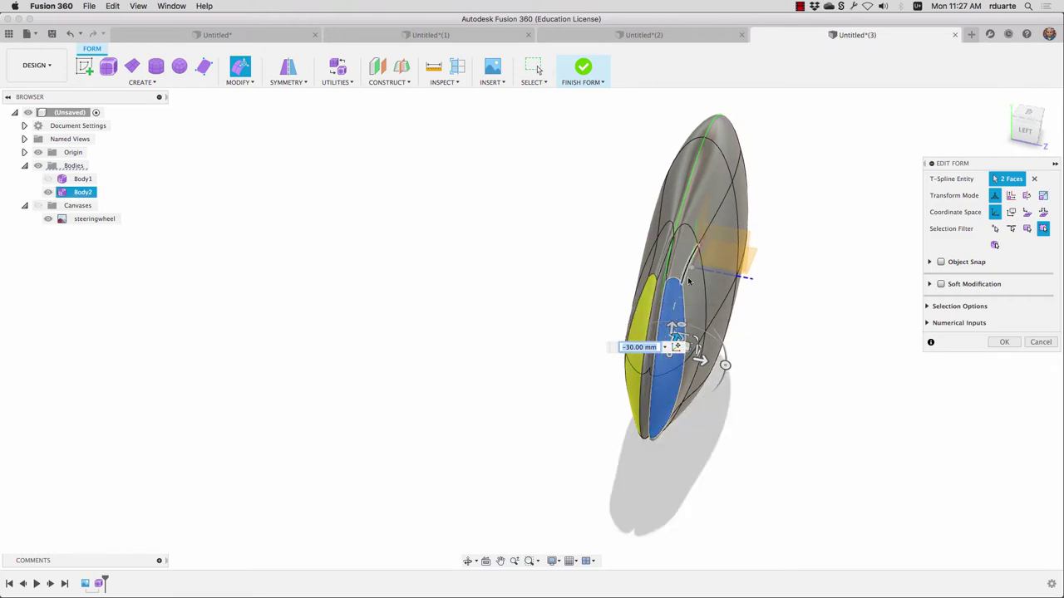
{"action": "left_click", "coordinate": [625, 346]}
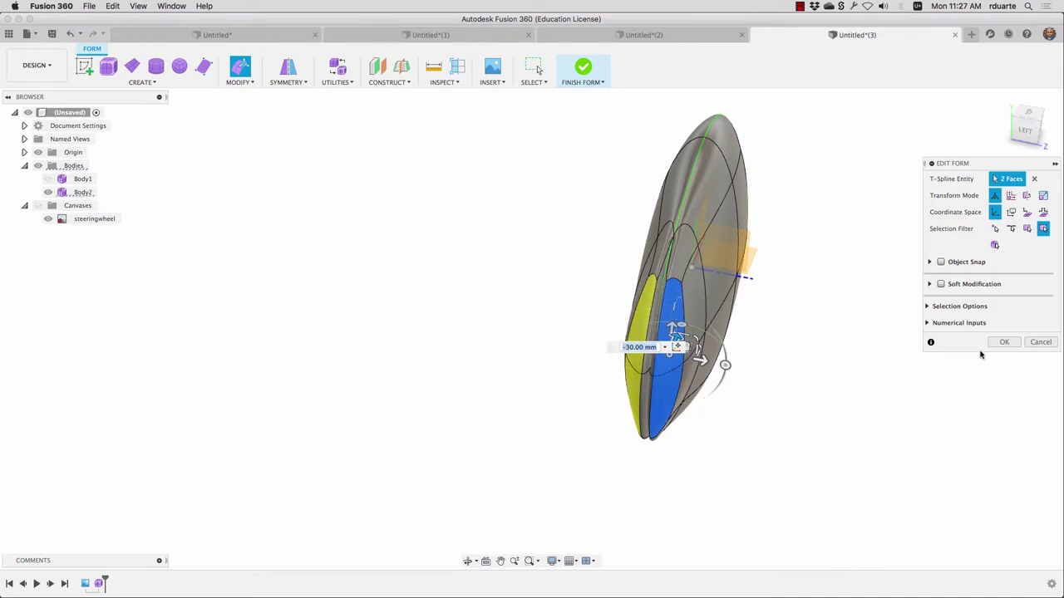
{"action": "left_click", "coordinate": [1045, 345]}
{"action": "middle_click_drag", "start_coordinate": [382, 226], "coordinate": [731, 188], "text": "shift"}
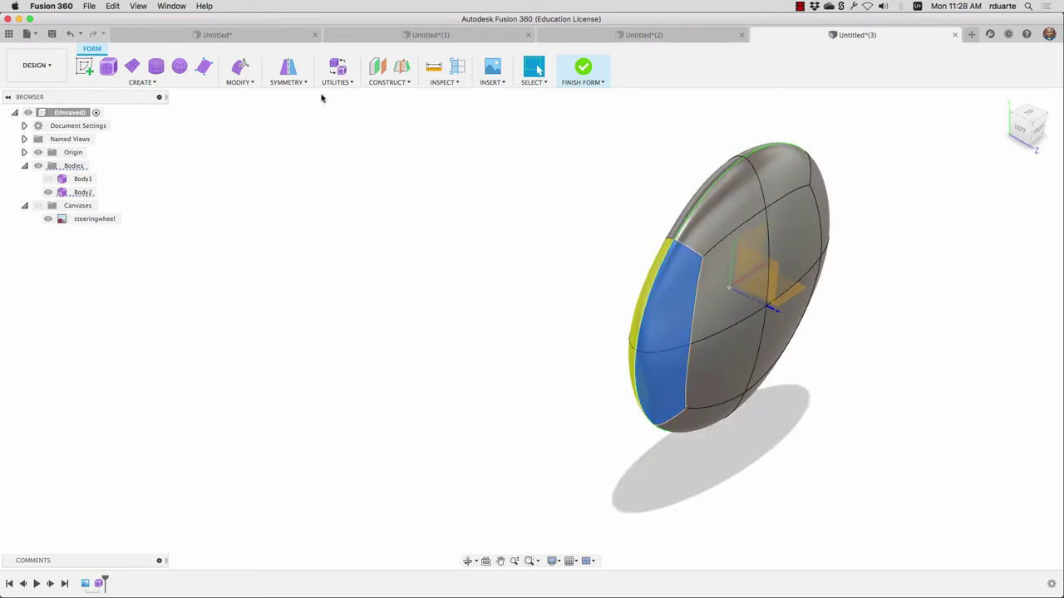
Step: Clear the existing symmetry from the hub body Body2
{"action": "left_click", "coordinate": [291, 82]}
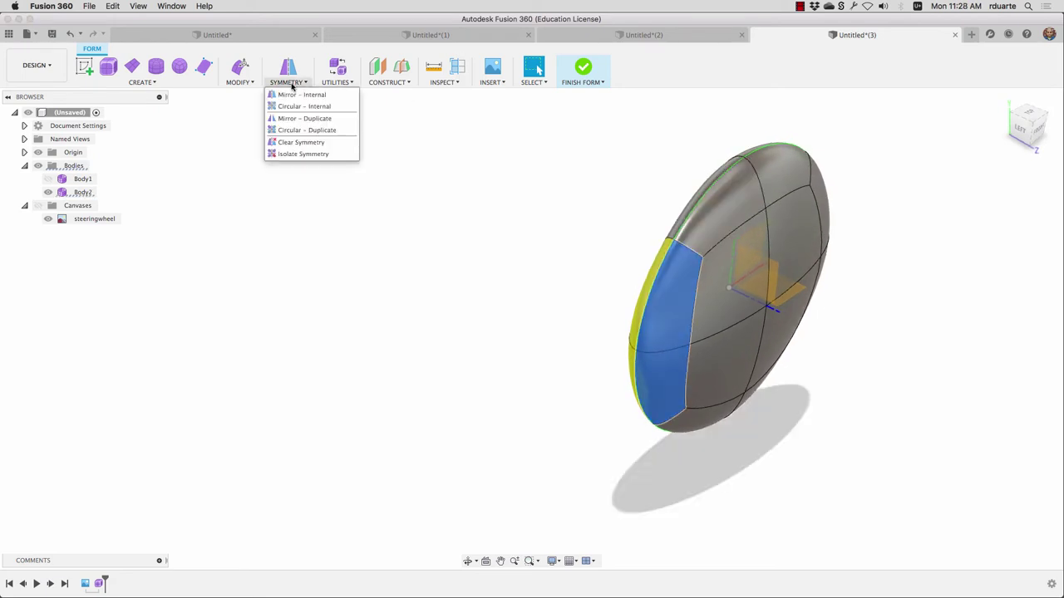
{"action": "left_click", "coordinate": [306, 142]}
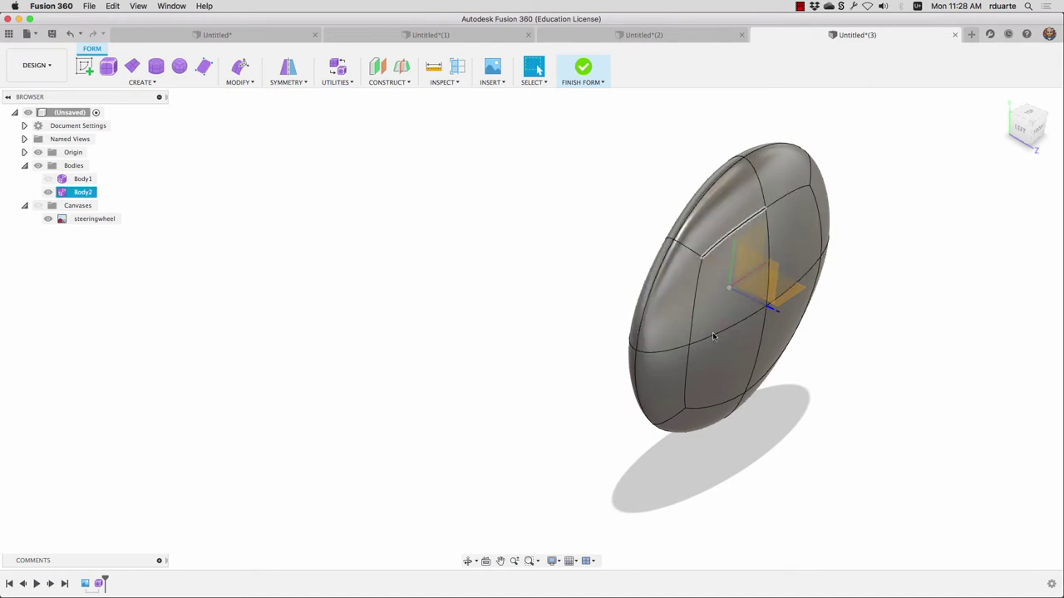
{"action": "left_click", "coordinate": [288, 82]}
{"action": "left_click", "coordinate": [302, 143]}
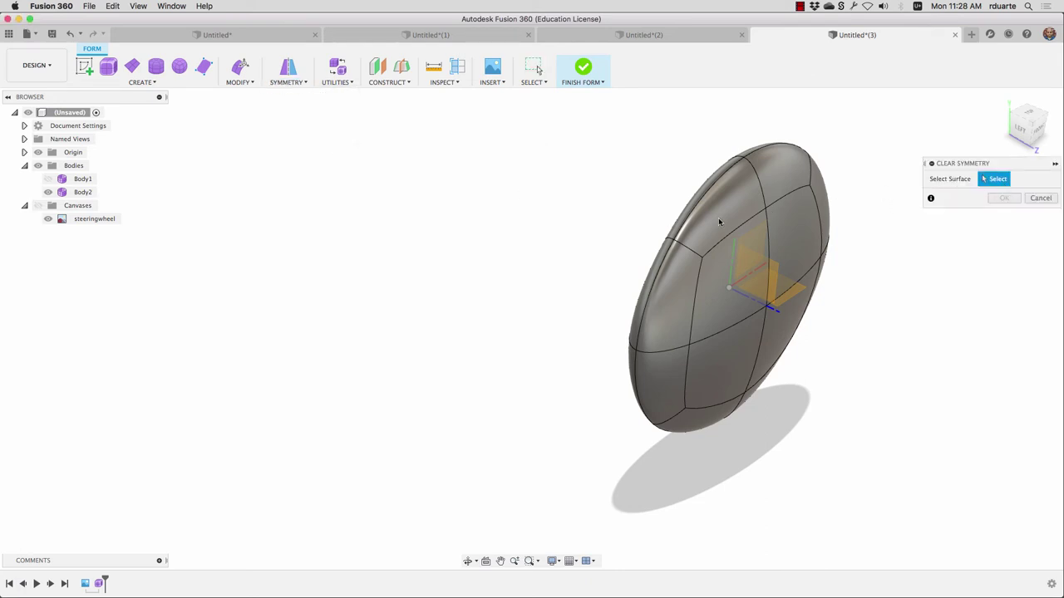
{"action": "left_click", "coordinate": [1040, 199]}
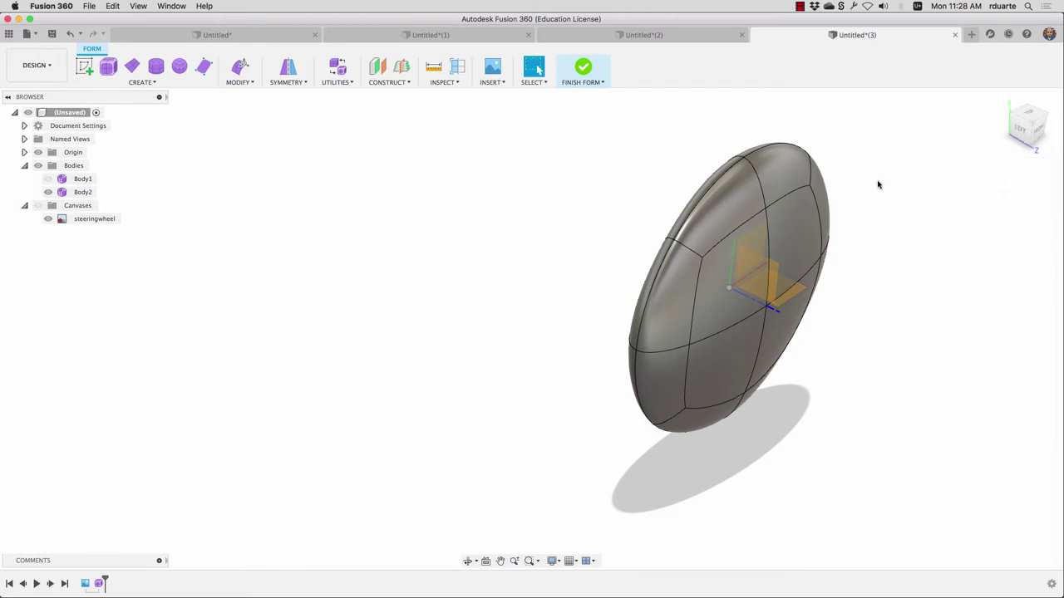
Step: Add internal mirror symmetry to the hub across its vertical centreline, using the two upper front faces on either side of it
{"action": "middle_click_drag", "start_coordinate": [877, 185], "coordinate": [640, 343], "text": "shift"}
{"action": "middle_click_drag", "start_coordinate": [687, 375], "coordinate": [803, 203], "text": "shift"}
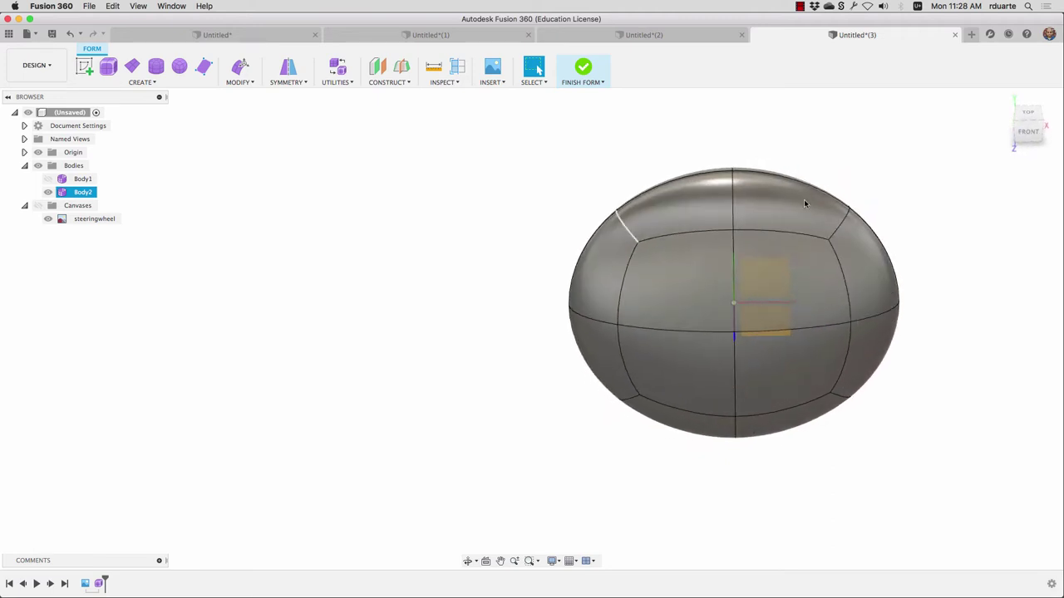
{"action": "left_click", "coordinate": [292, 71]}
{"action": "left_click", "coordinate": [657, 208]}
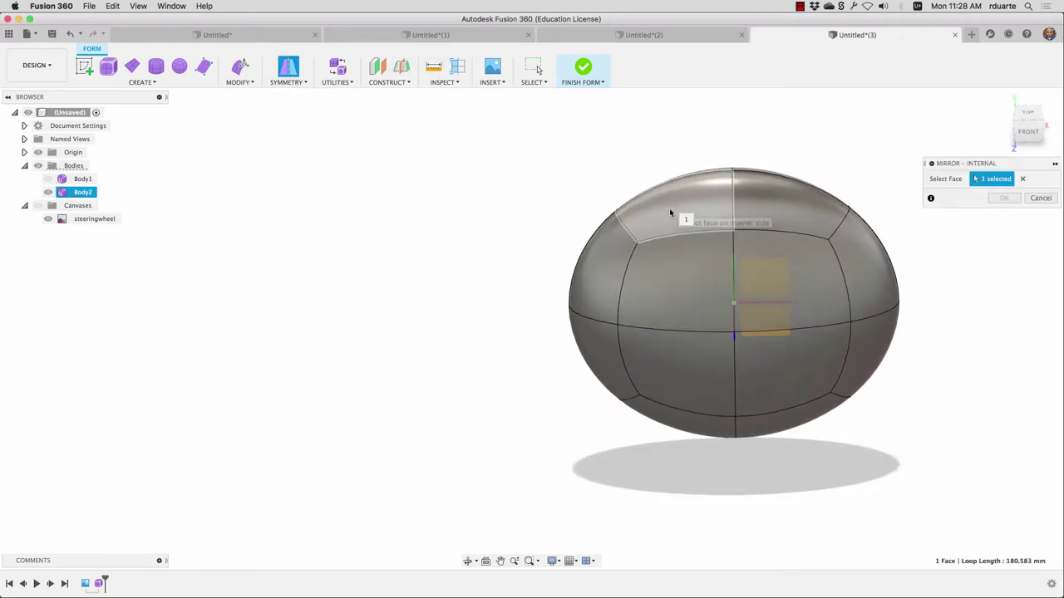
{"action": "left_click", "coordinate": [764, 206]}
{"action": "left_click", "coordinate": [1004, 199]}
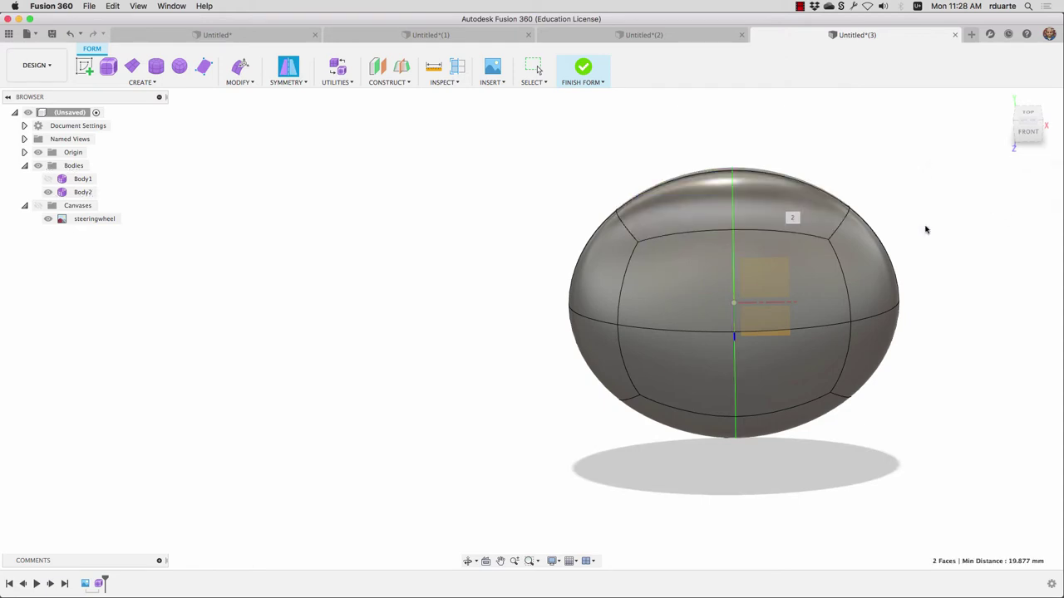
Step: Extrude the four end faces on the hub's -X side 30 mm outward along X with Edit Form
{"action": "middle_click_drag", "start_coordinate": [755, 266], "coordinate": [237, 73], "text": "shift"}
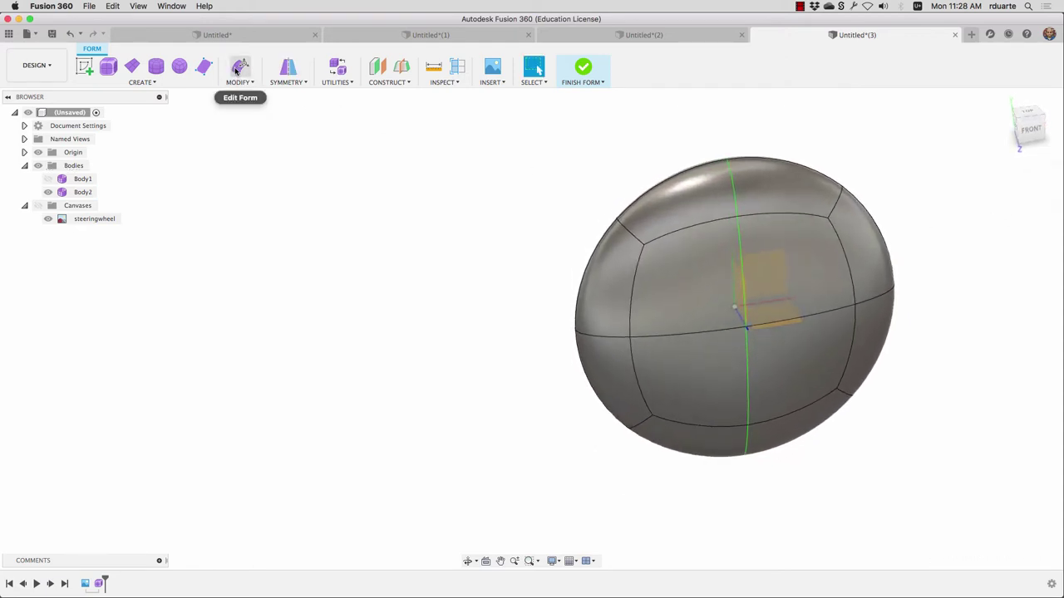
{"action": "left_click", "coordinate": [236, 70]}
{"action": "middle_click_drag", "start_coordinate": [606, 266], "coordinate": [671, 336], "text": "shift"}
{"action": "left_click", "coordinate": [671, 337]}
{"action": "left_click", "coordinate": [656, 331], "text": "shift"}
{"action": "left_click", "coordinate": [657, 370], "text": "shift"}
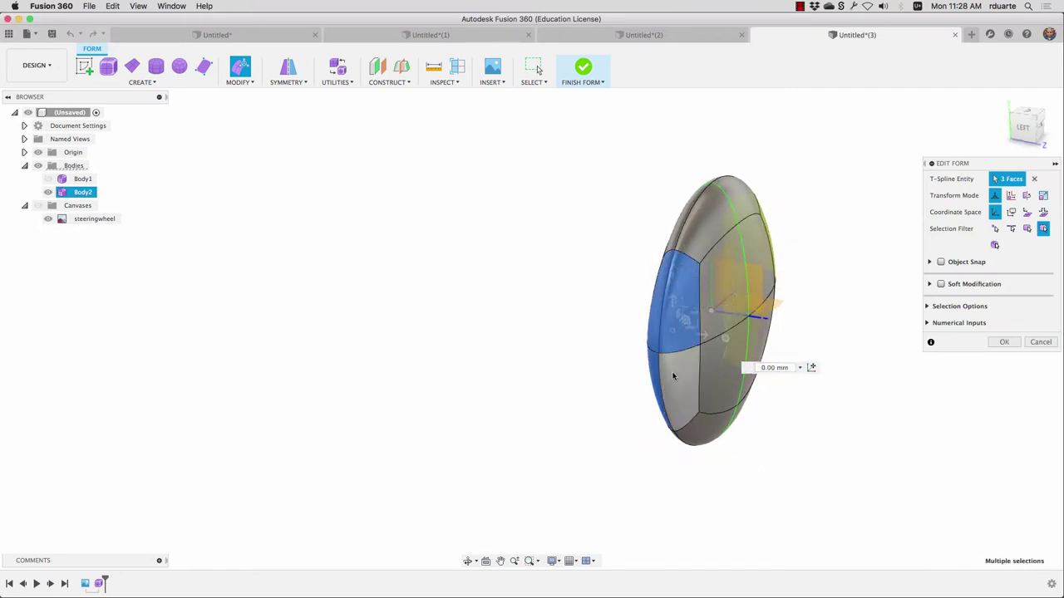
{"action": "left_click", "coordinate": [673, 377], "text": "shift"}
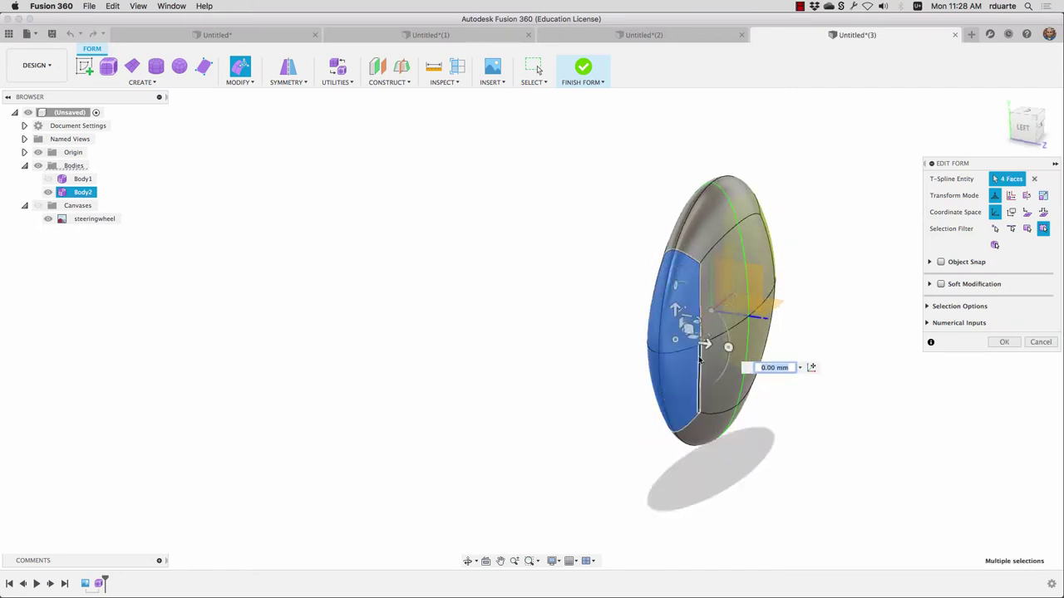
{"action": "left_click", "coordinate": [1042, 132]}
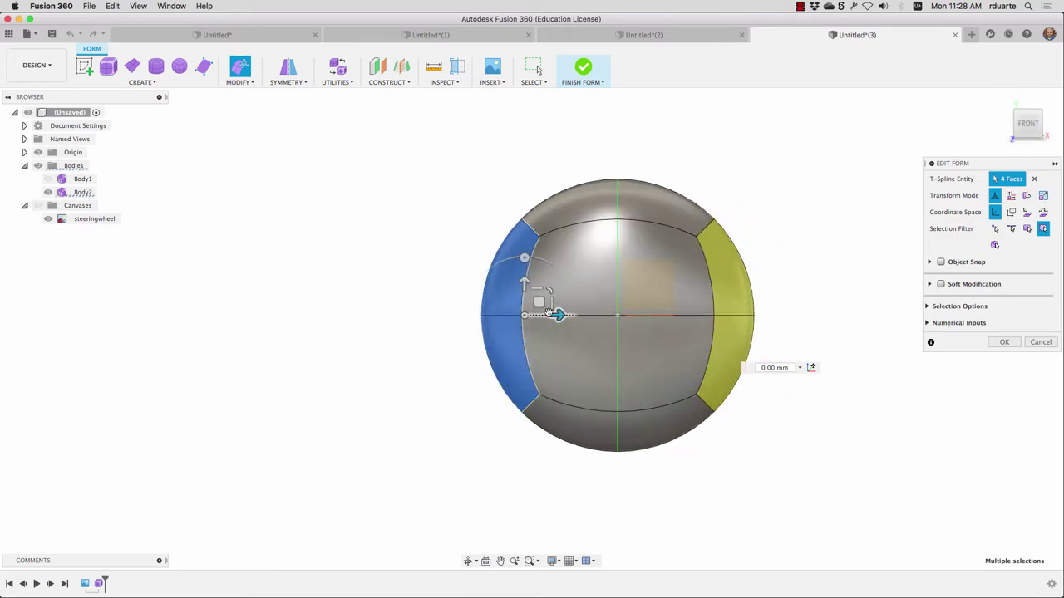
{"action": "left_click_drag", "start_coordinate": [562, 315], "coordinate": [513, 315], "text": "alt"}
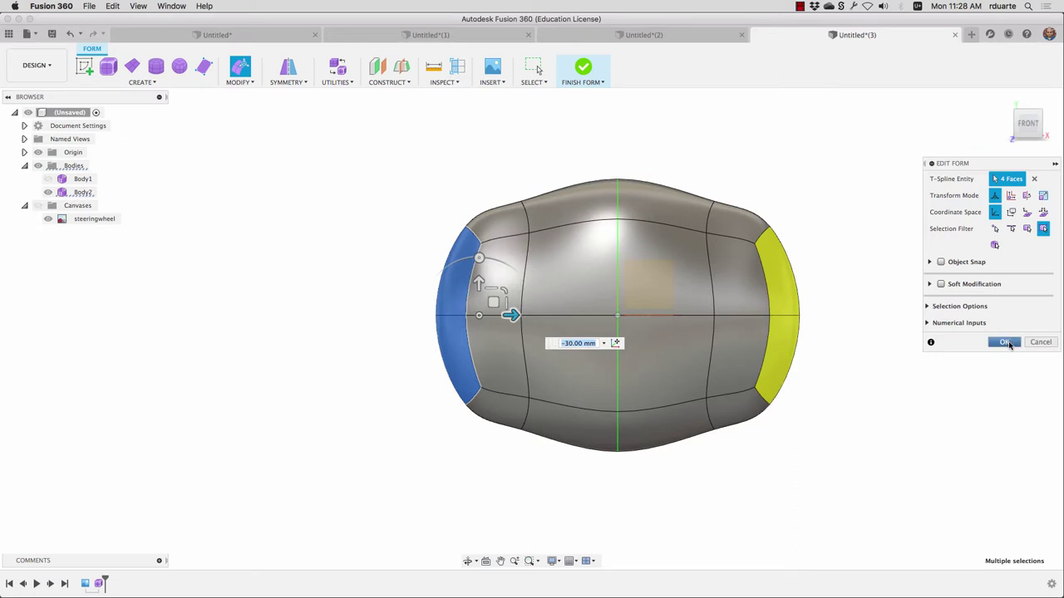
Step: Show the rim body Body1 and uniformly scale the hub's four extruded end faces down slightly
{"action": "left_click", "coordinate": [48, 180]}
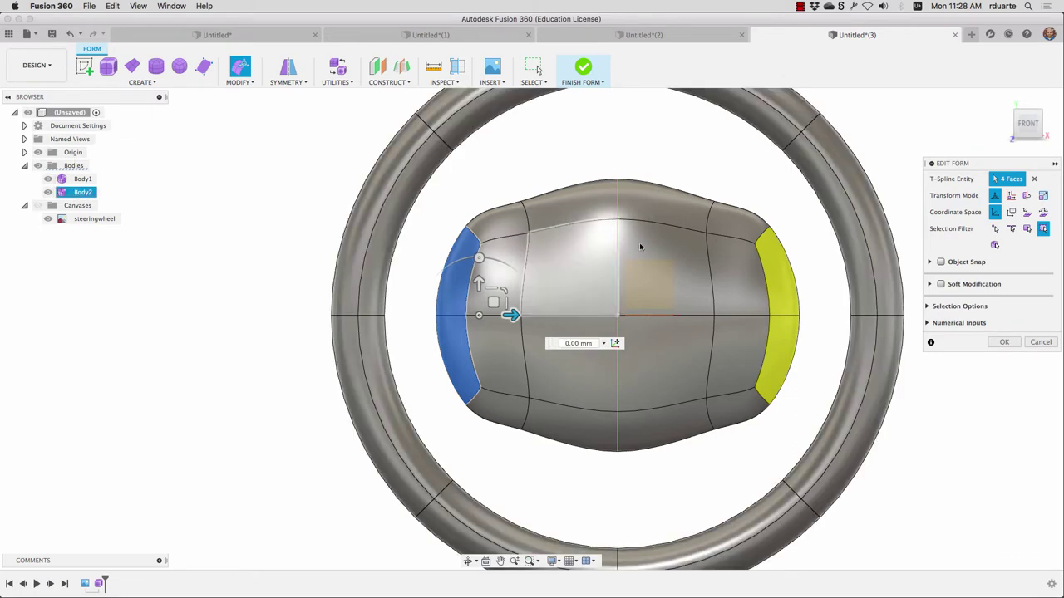
{"action": "left_click_drag", "start_coordinate": [479, 315], "coordinate": [474, 244]}
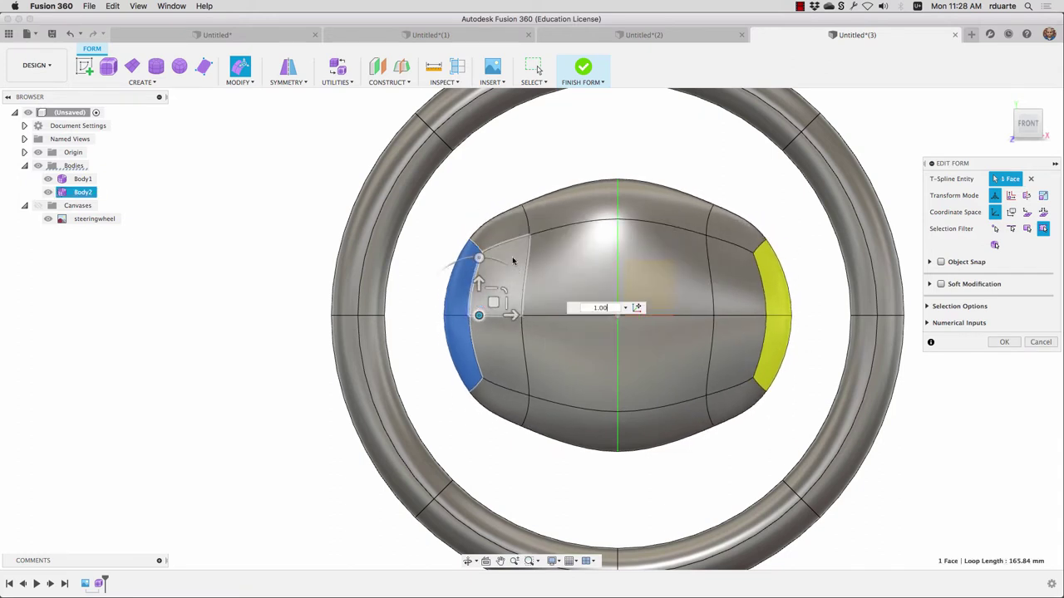
{"action": "key", "text": "super+a"}
{"action": "left_click", "coordinate": [519, 175]}
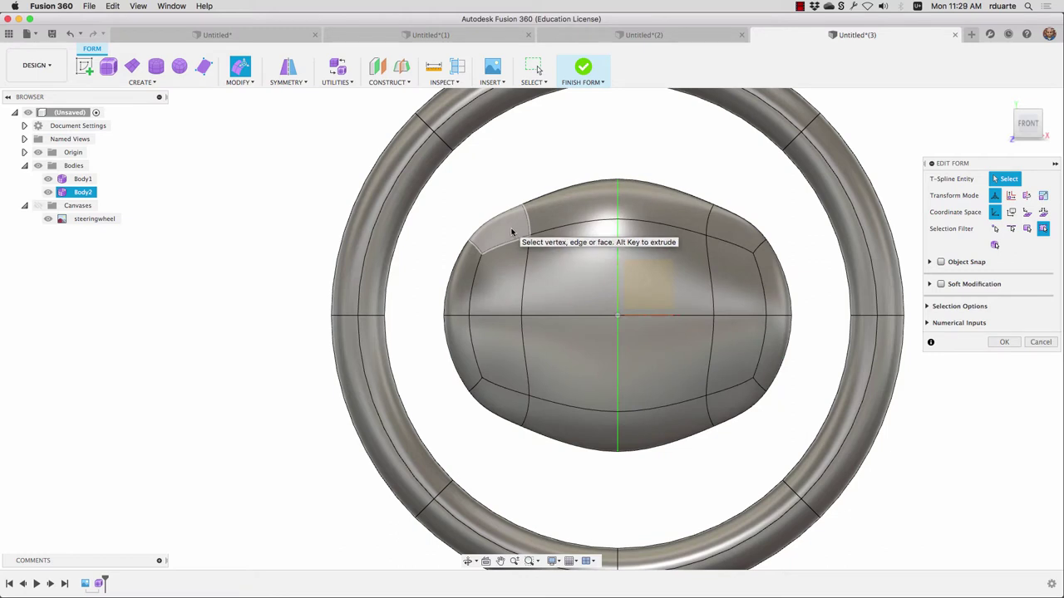
{"action": "left_click", "coordinate": [512, 231]}
{"action": "double_click", "coordinate": [506, 266]}
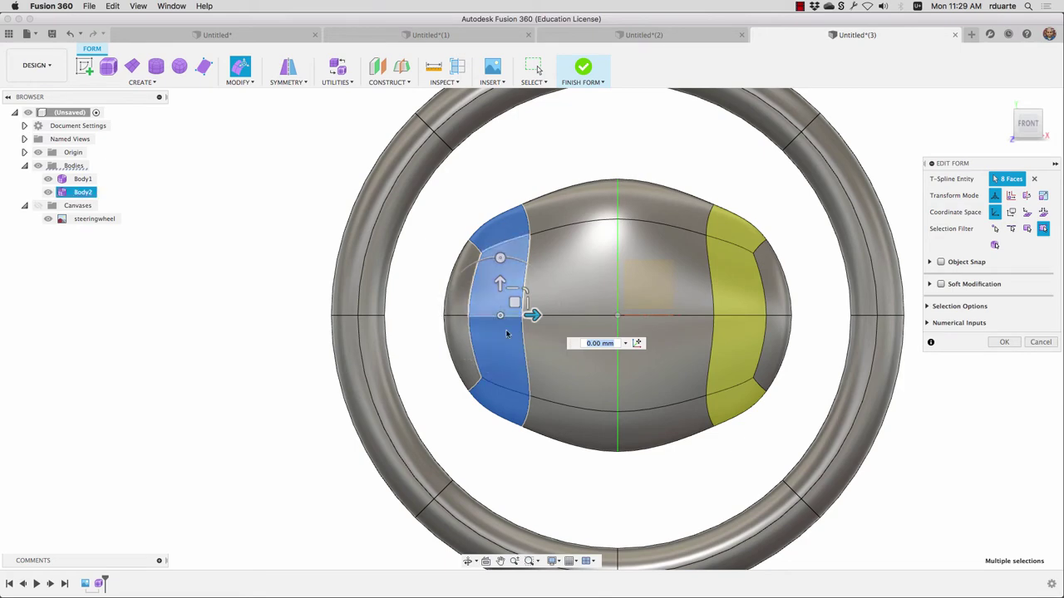
{"action": "middle_click_drag", "start_coordinate": [503, 274], "coordinate": [630, 283], "text": "shift"}
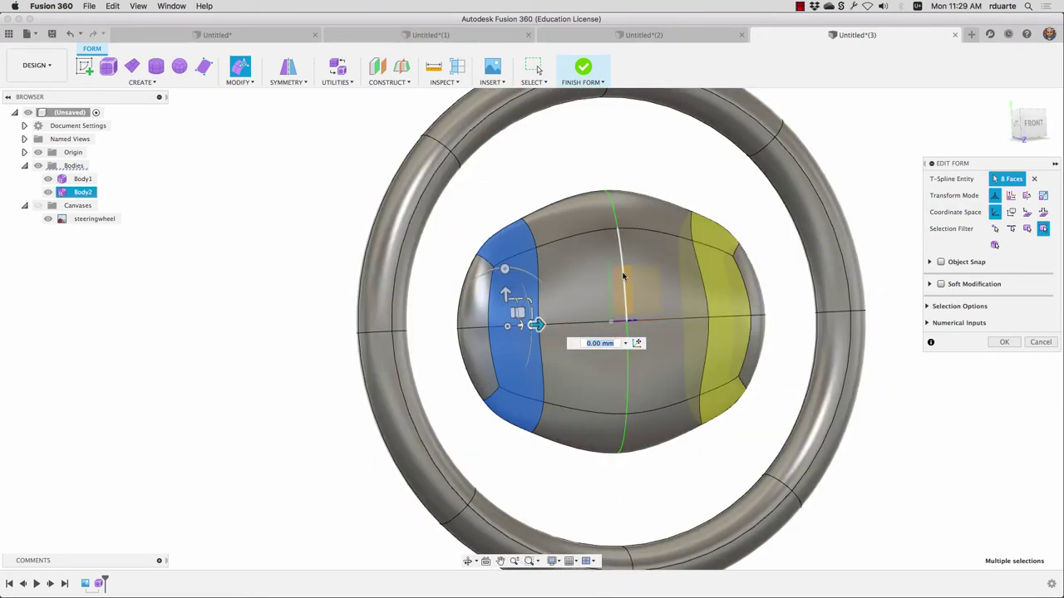
{"action": "left_click", "coordinate": [622, 276]}
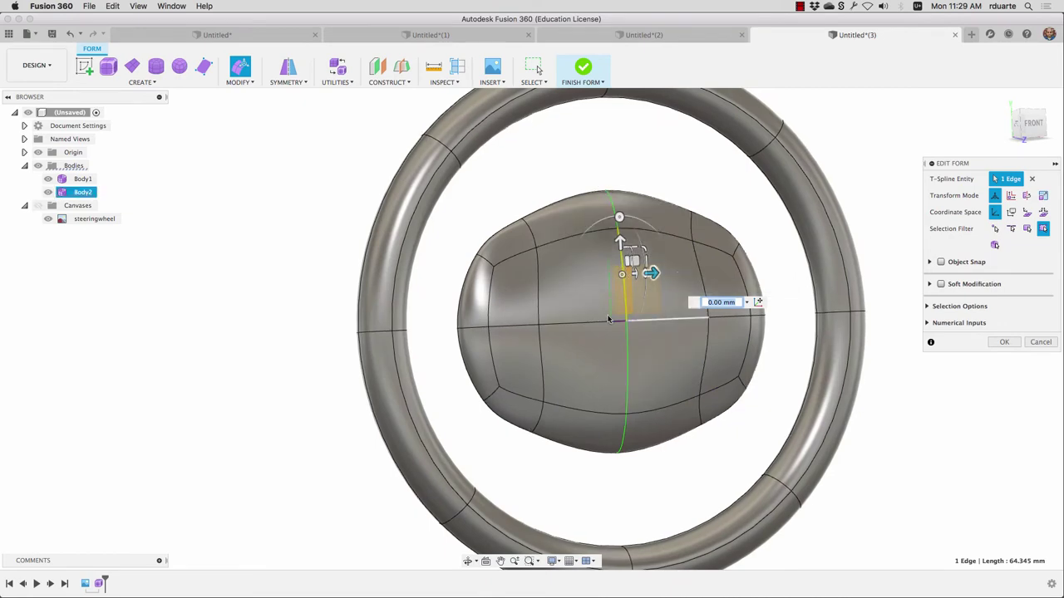
{"action": "left_click", "coordinate": [388, 331]}
{"action": "middle_click_drag", "start_coordinate": [388, 331], "coordinate": [506, 302], "text": "shift"}
{"action": "double_click", "coordinate": [629, 337]}
Step: Select the ring of eight faces beside the hub's -X end and scale it uniformly by 0.667
{"action": "left_click", "coordinate": [503, 302]}
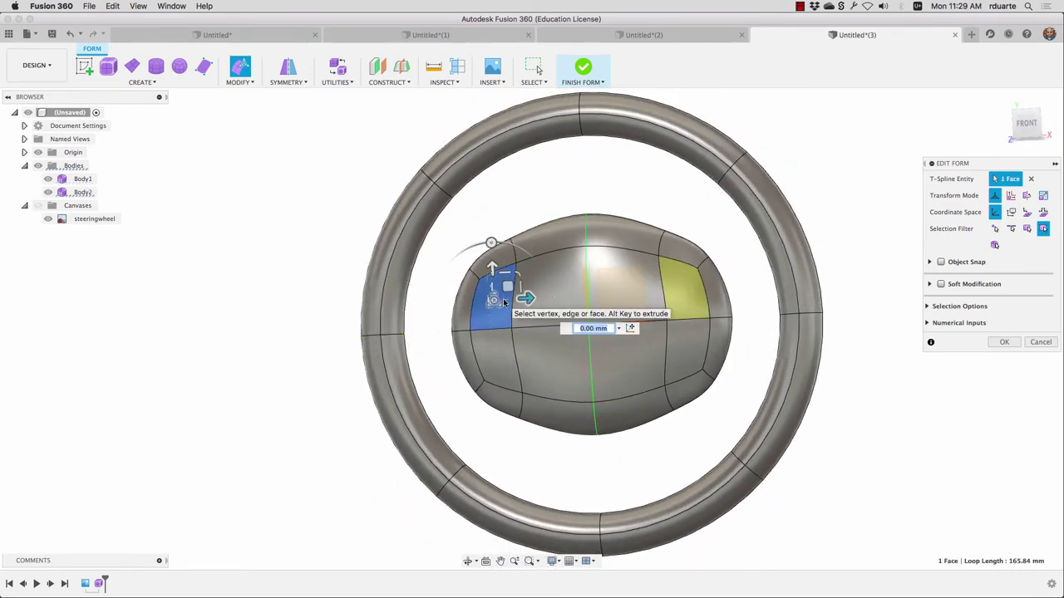
{"action": "double_click", "coordinate": [503, 373]}
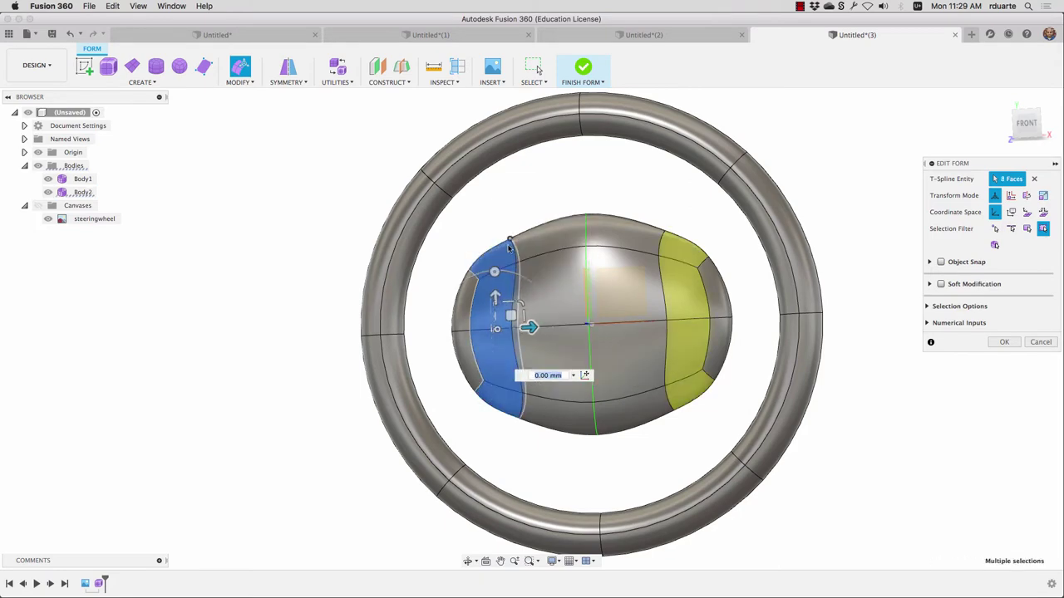
{"action": "middle_click_drag", "start_coordinate": [506, 265], "coordinate": [501, 313], "text": "shift"}
{"action": "left_click_drag", "start_coordinate": [499, 310], "coordinate": [509, 314]}
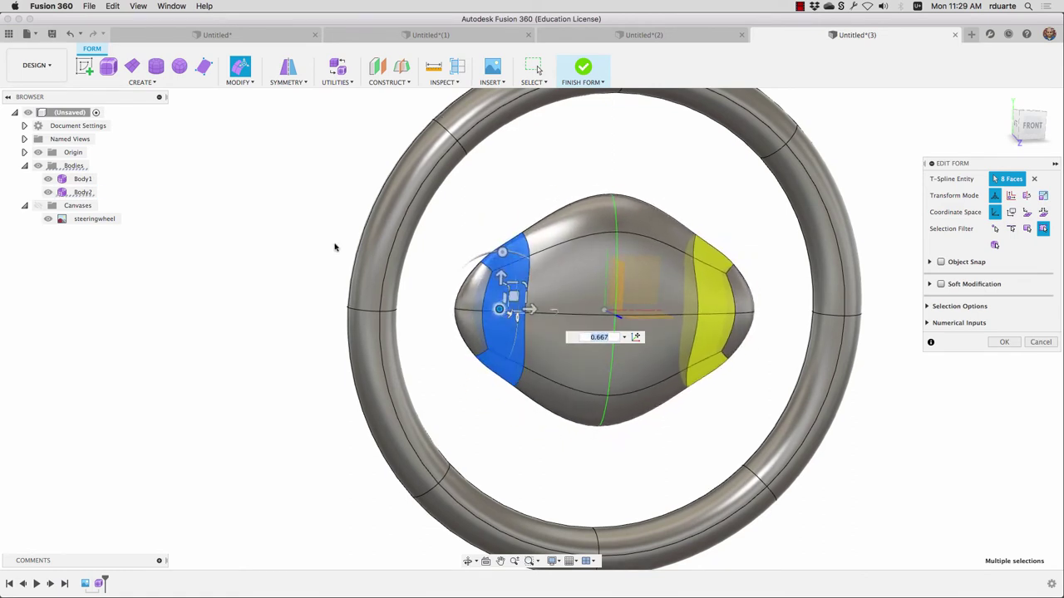
Step: Finish the form edit and delete the end faces on the hub's -X side
{"action": "middle_click_drag", "start_coordinate": [534, 323], "coordinate": [640, 329], "text": "shift"}
{"action": "left_click", "coordinate": [415, 327]}
{"action": "left_click", "coordinate": [1004, 343]}
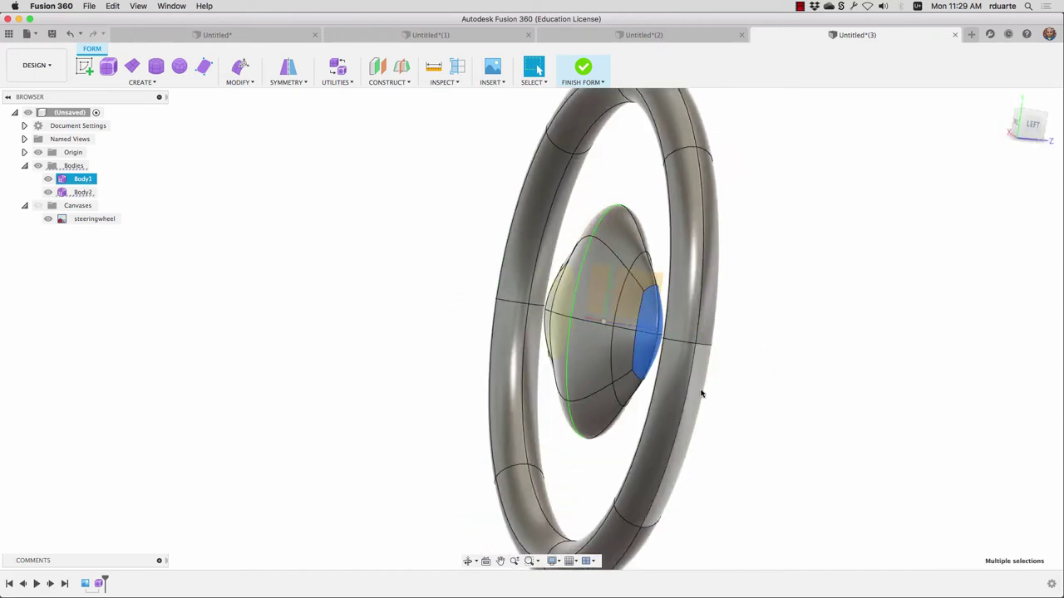
{"action": "key", "text": "Delete"}
Step: Examine the edges around the openings in the hub's two sides and compare them with the rim's face divisions
{"action": "middle_click_drag", "start_coordinate": [700, 394], "coordinate": [599, 265], "text": "shift"}
{"action": "scroll", "coordinate": [576, 270], "scroll_direction": "up", "scroll_amount": 2}
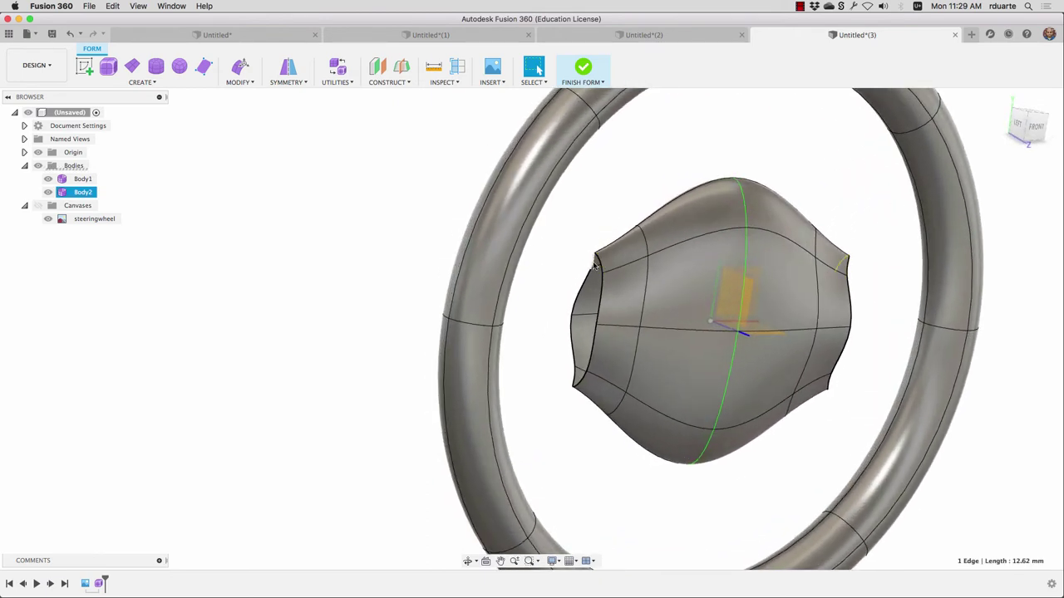
{"action": "left_click", "coordinate": [602, 290]}
{"action": "left_click", "coordinate": [580, 291]}
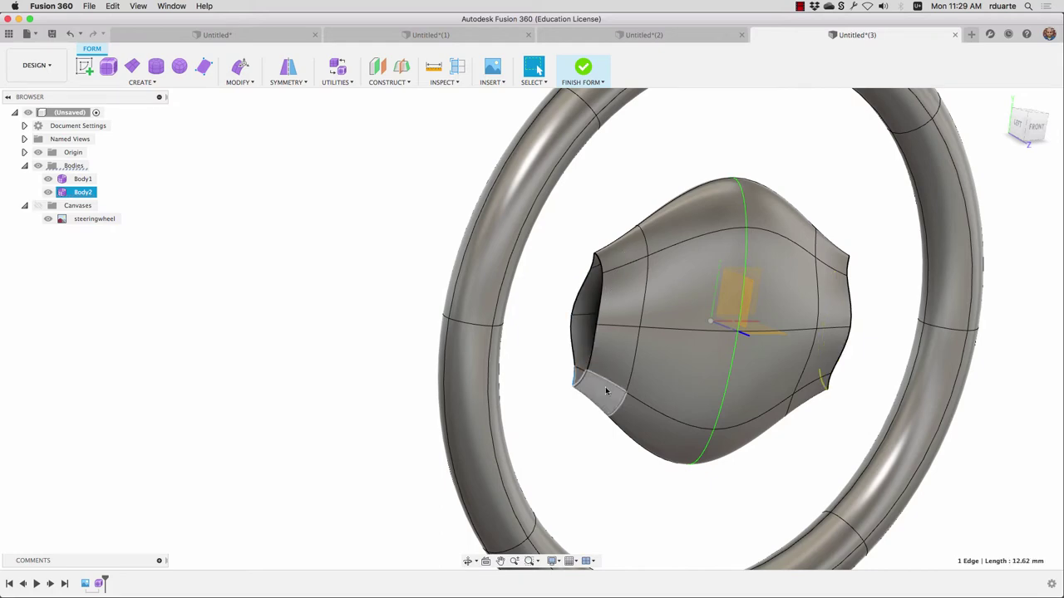
{"action": "middle_click_drag", "start_coordinate": [606, 390], "coordinate": [540, 219], "text": "shift"}
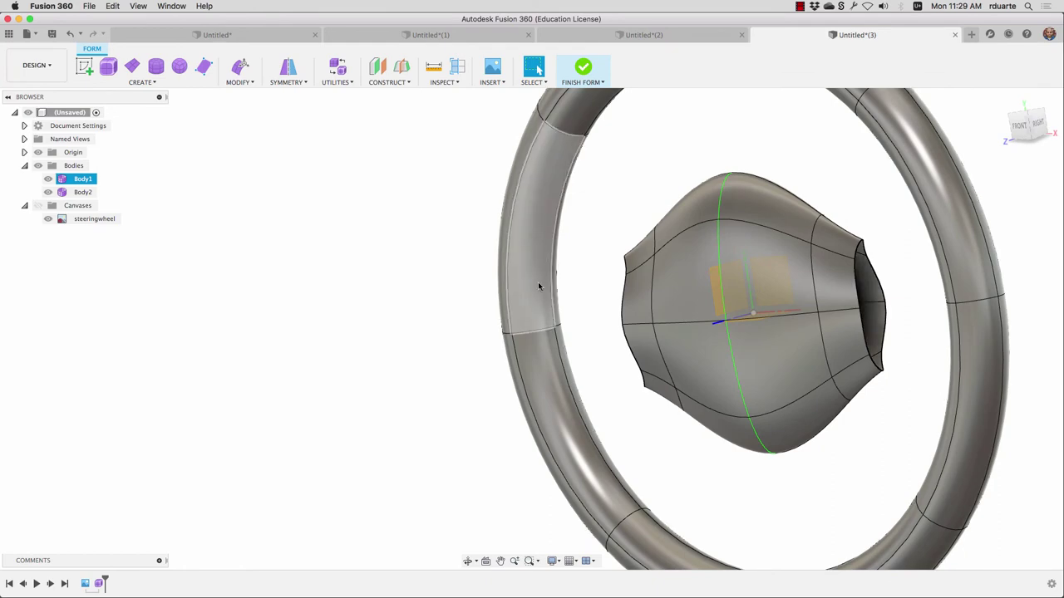
{"action": "middle_click_drag", "start_coordinate": [581, 294], "coordinate": [1010, 135], "text": "shift"}
{"action": "left_click", "coordinate": [1028, 128]}
{"action": "scroll", "coordinate": [320, 487], "scroll_direction": "up", "scroll_amount": 4}
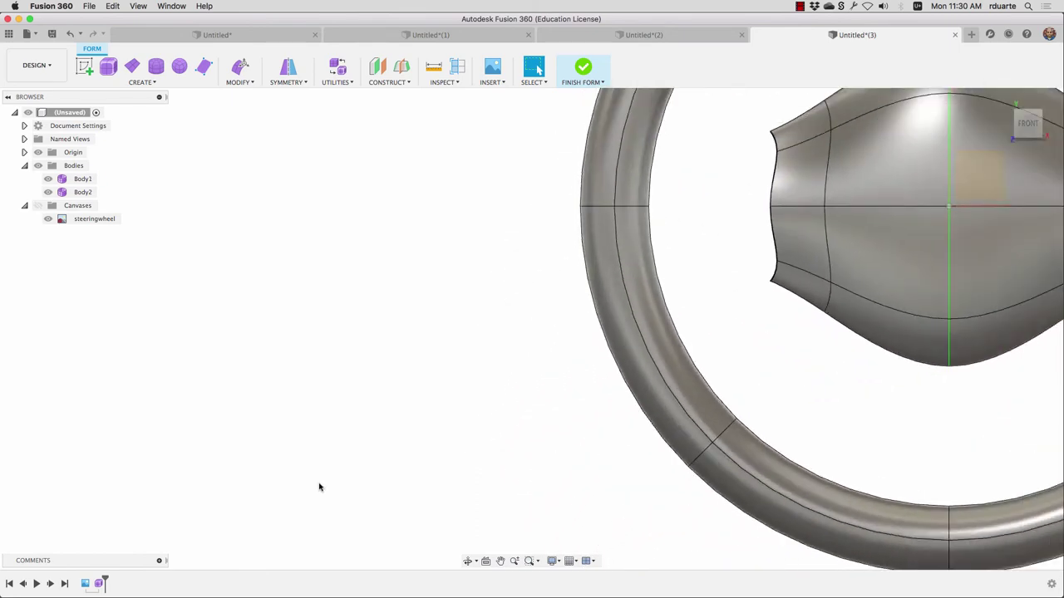
{"action": "key", "text": "F6"}
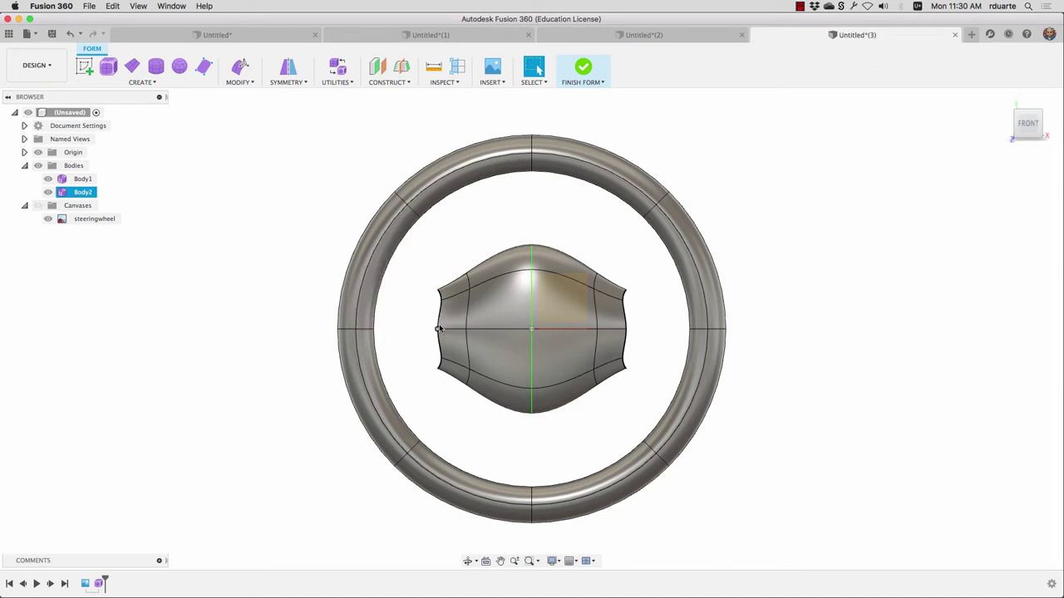
Step: Rotate the rim body Body1 by 22.5 degrees about the Z axis with Move/Copy
{"action": "right_click", "coordinate": [83, 181]}
{"action": "left_click", "coordinate": [108, 189]}
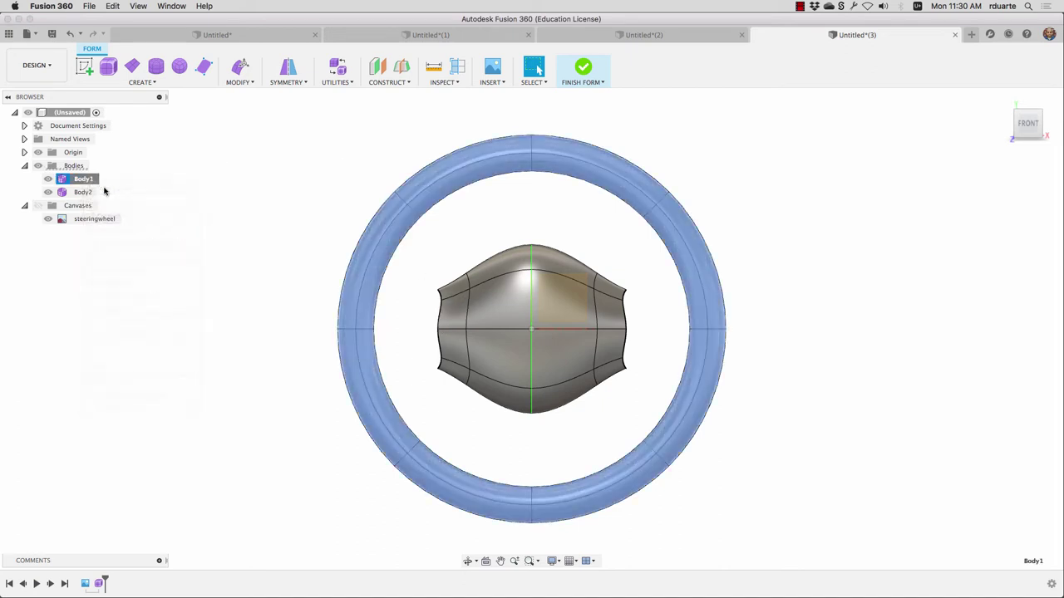
{"action": "left_click_drag", "start_coordinate": [529, 272], "coordinate": [499, 317]}
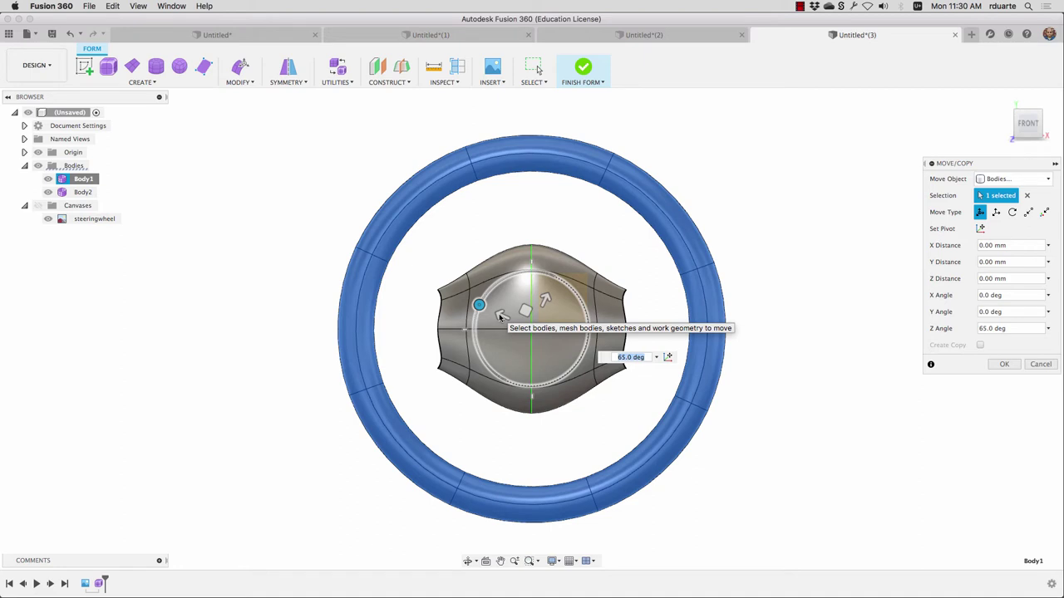
{"action": "key", "text": "Return"}
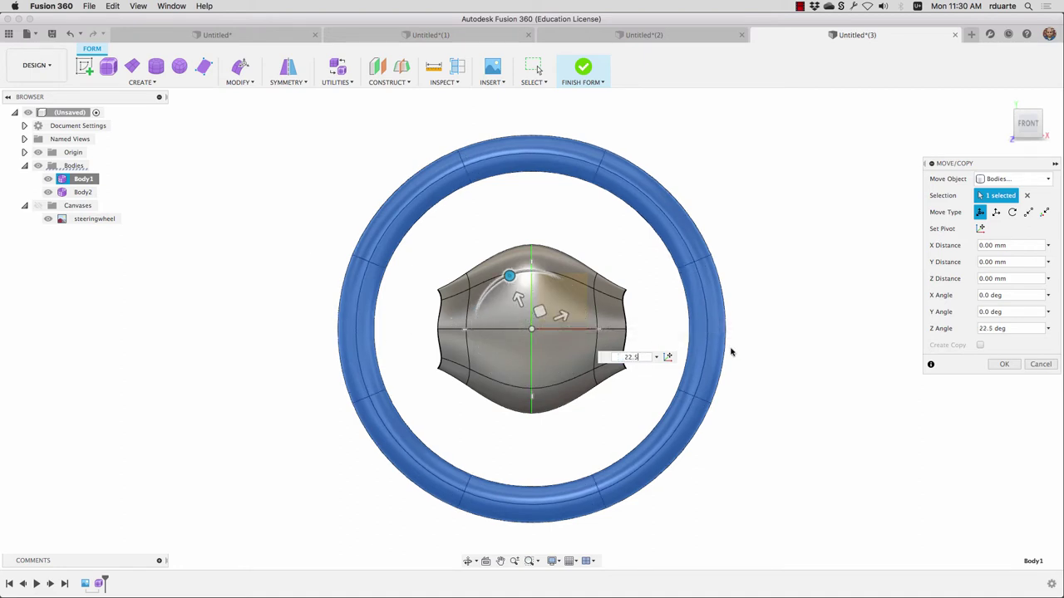
{"action": "left_click", "coordinate": [1004, 365]}
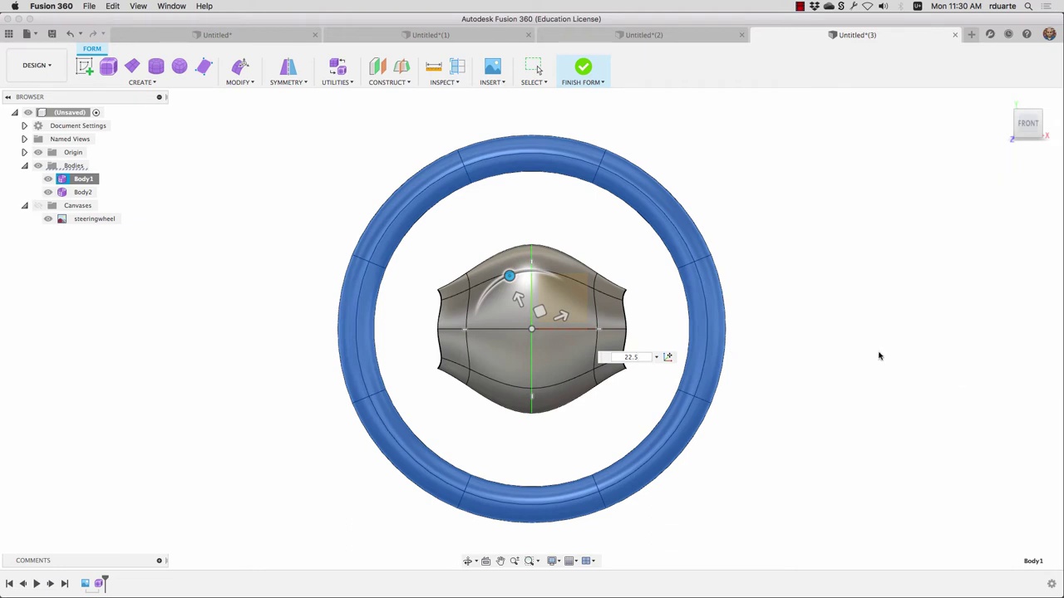
{"action": "key", "text": "Escape"}
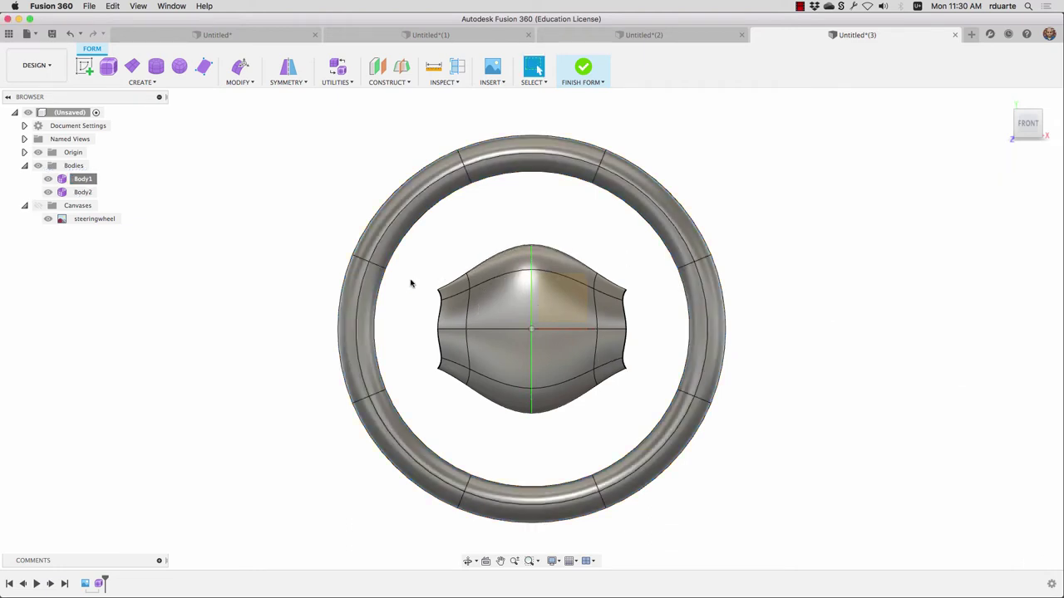
Step: Delete the two inner rim faces that face the opening on the hub's -X side
{"action": "left_click", "coordinate": [369, 304]}
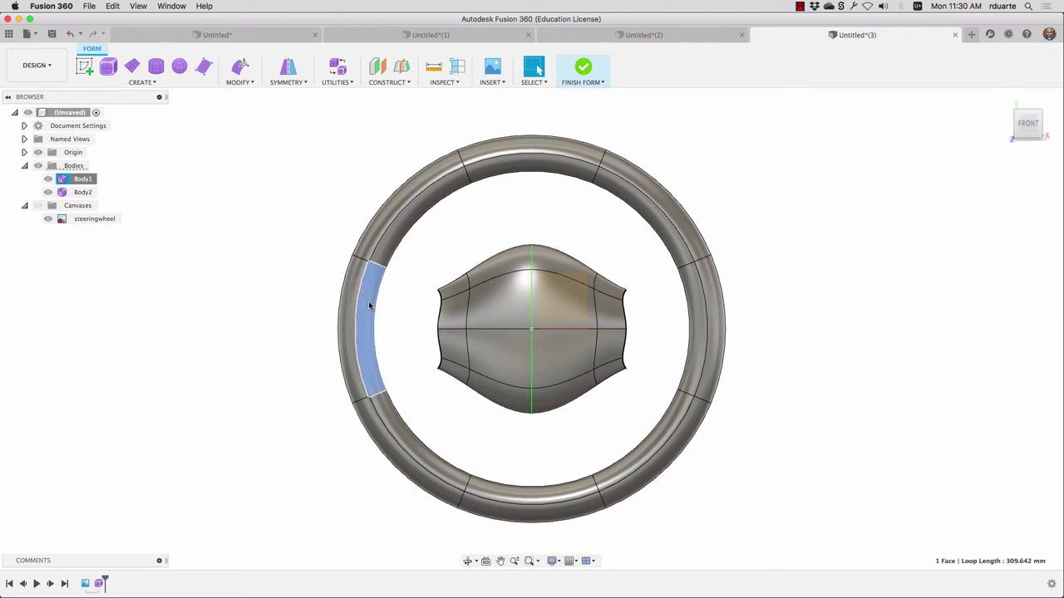
{"action": "middle_click_drag", "start_coordinate": [368, 301], "coordinate": [494, 318], "text": "shift"}
{"action": "left_click", "coordinate": [493, 318], "text": "shift"}
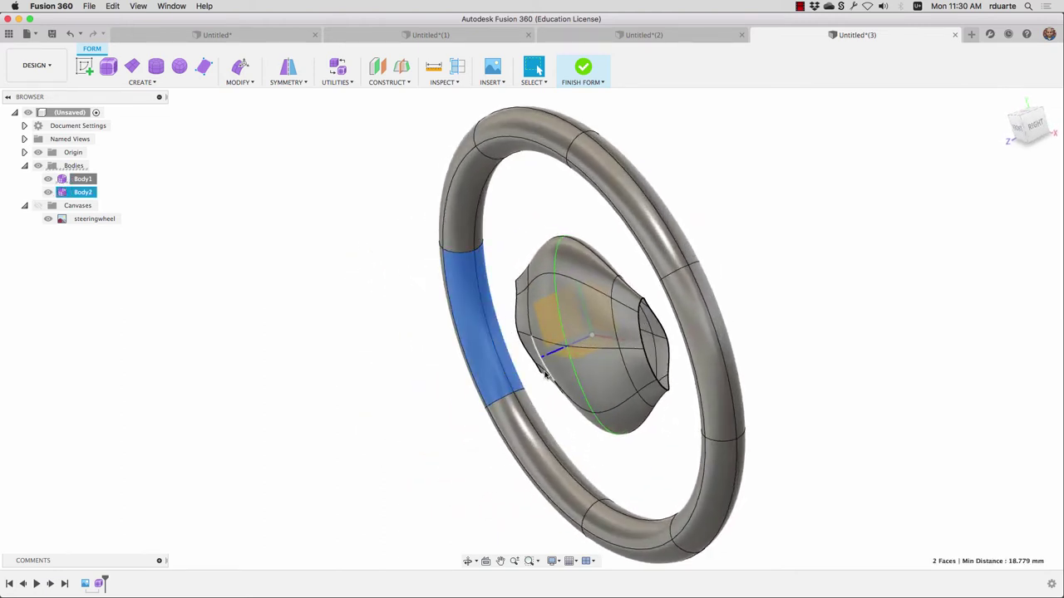
{"action": "key", "text": "Delete"}
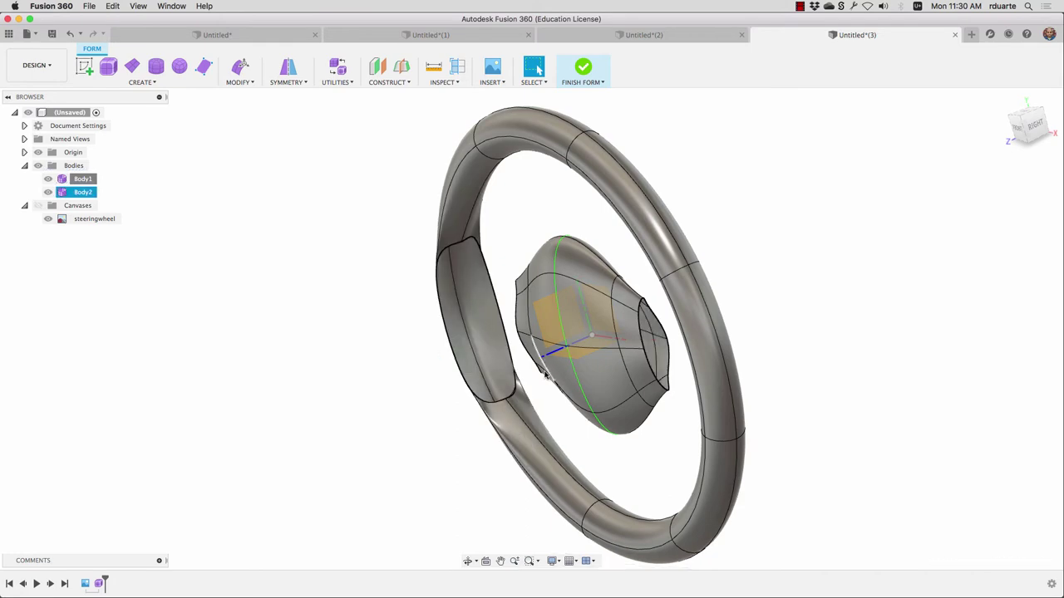
Step: Undo the deletion of the two inner rim faces on the -X side
{"action": "middle_click_drag", "start_coordinate": [545, 375], "coordinate": [933, 165], "text": "shift"}
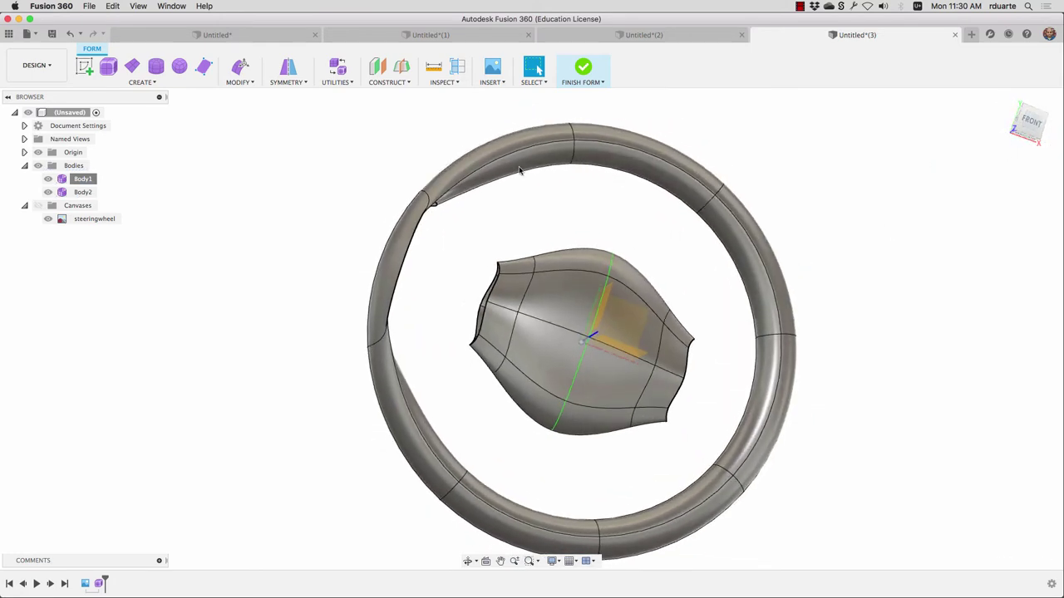
{"action": "middle_click_drag", "start_coordinate": [520, 172], "coordinate": [496, 185], "text": "shift"}
{"action": "middle_click_drag", "start_coordinate": [406, 353], "coordinate": [1005, 130], "text": "shift"}
{"action": "left_click", "coordinate": [1018, 130]}
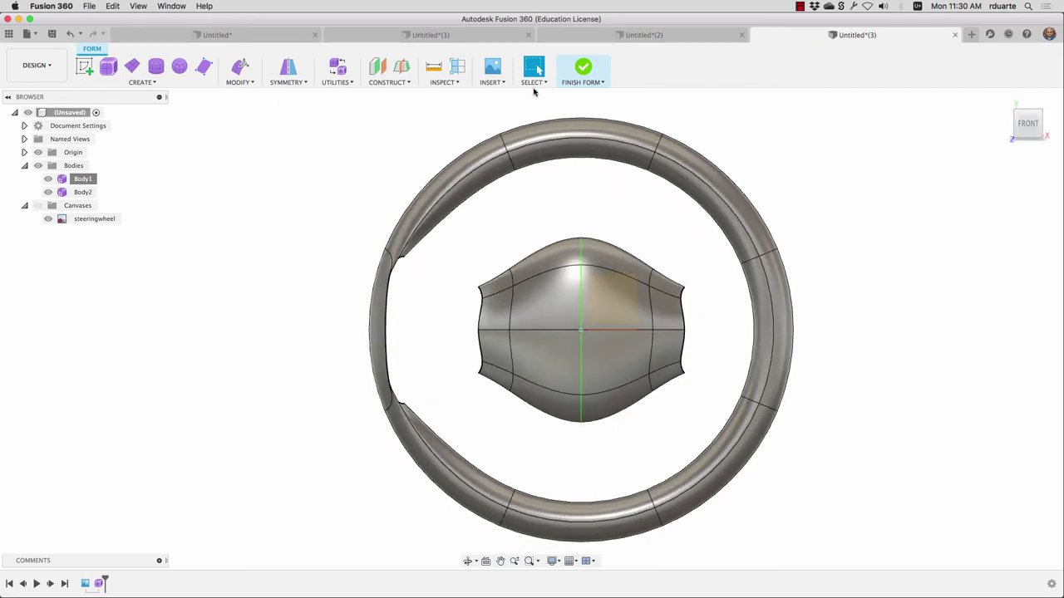
{"action": "key", "text": "super+z"}
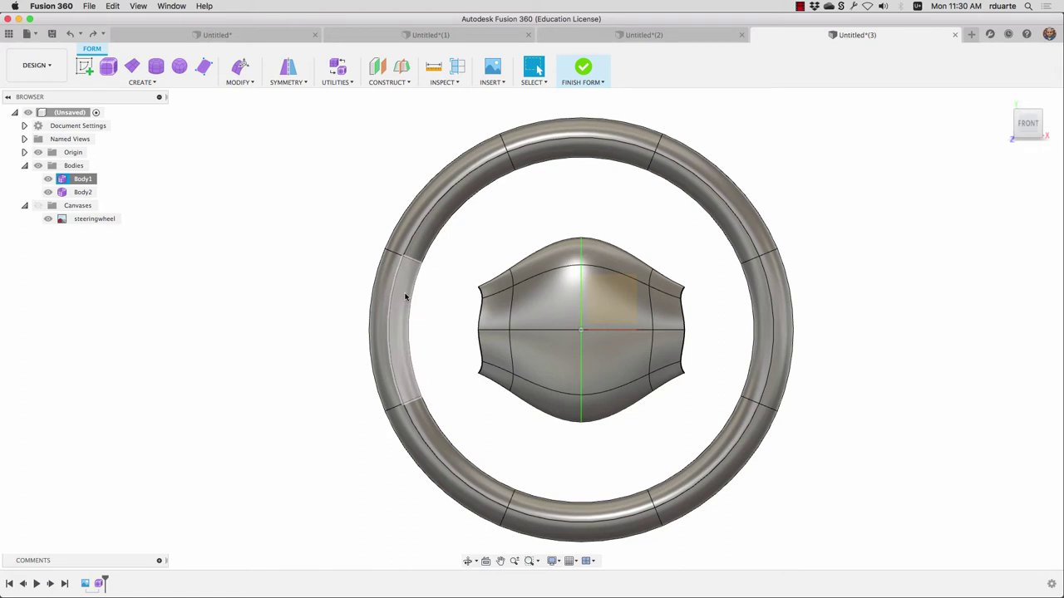
Step: Extrude the two inner rim faces on the -X side 40 mm toward the hub with Edit Form
{"action": "left_click", "coordinate": [412, 343]}
{"action": "scroll", "coordinate": [431, 340], "scroll_direction": "up", "scroll_amount": 1}
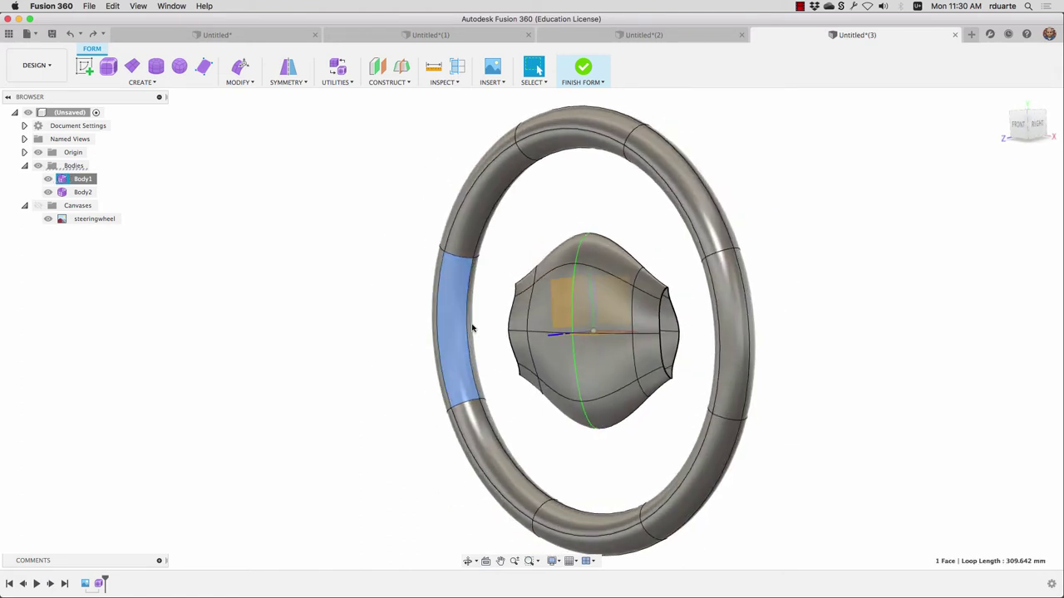
{"action": "left_click", "coordinate": [481, 335]}
{"action": "middle_click_drag", "start_coordinate": [508, 336], "coordinate": [541, 327], "text": "shift"}
{"action": "left_click", "coordinate": [1023, 124]}
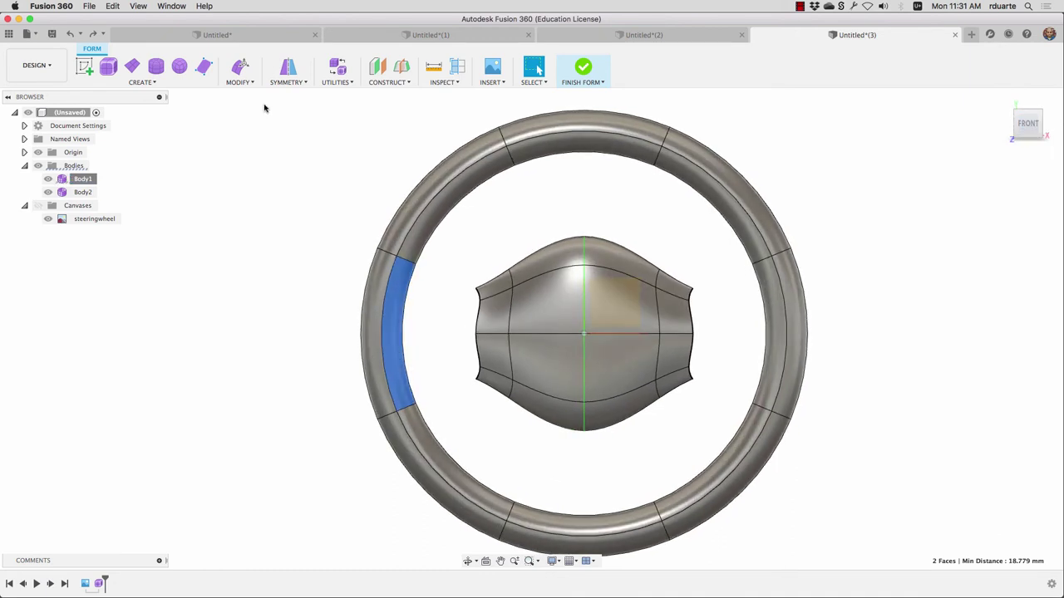
{"action": "left_click", "coordinate": [240, 68]}
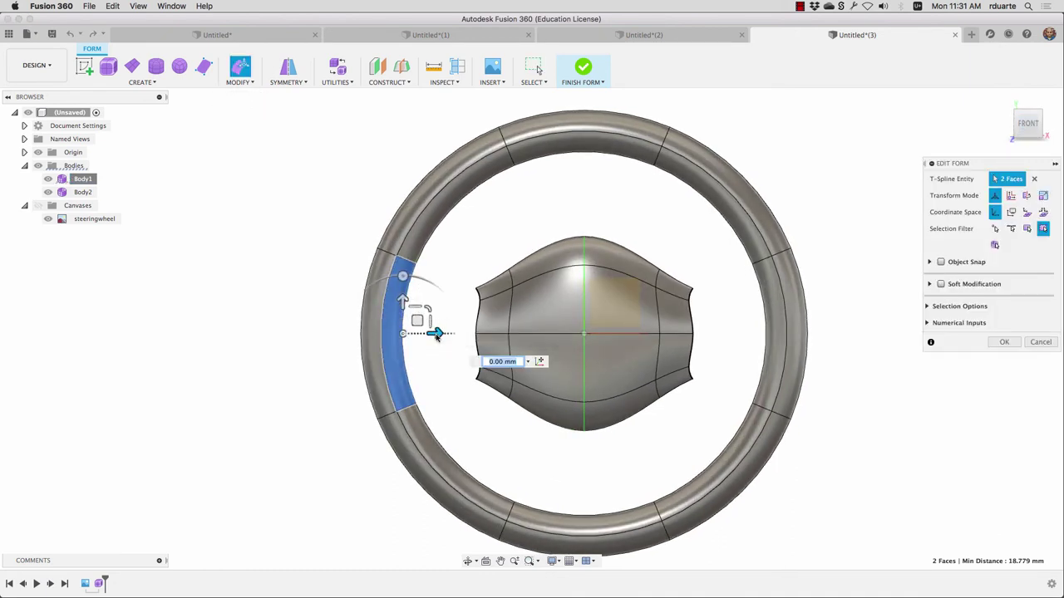
{"action": "left_click_drag", "start_coordinate": [434, 332], "coordinate": [487, 333]}
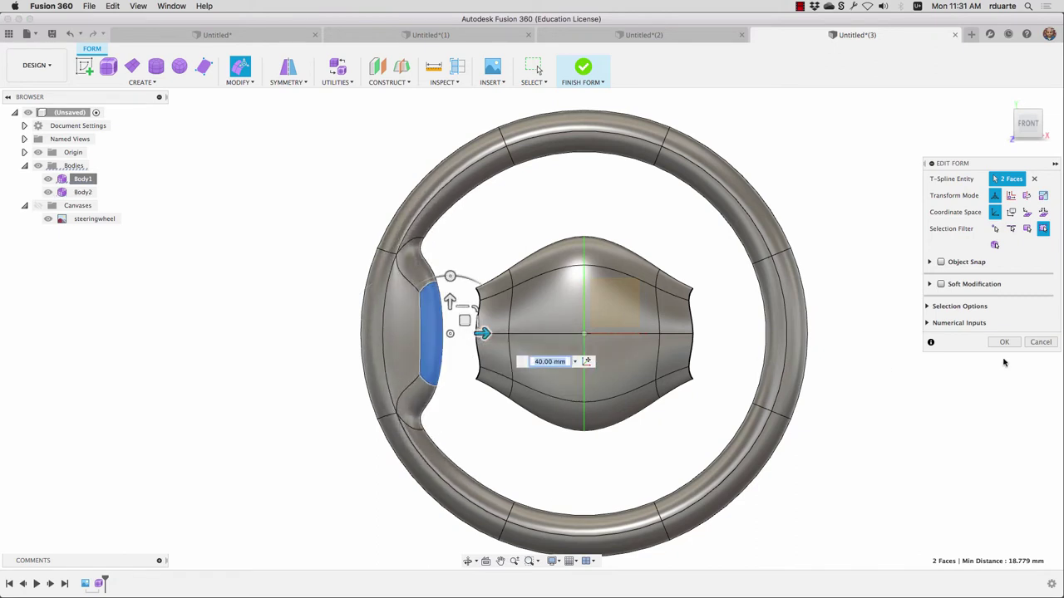
{"action": "left_click", "coordinate": [1008, 343]}
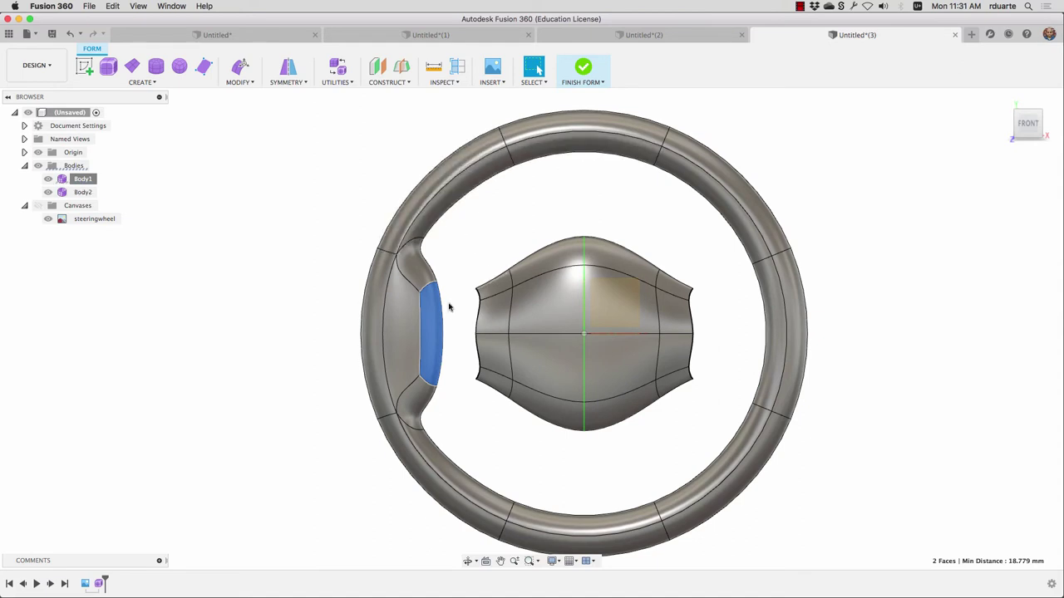
Step: Try deleting the two end faces of the rim extrusion and undo the deletion
{"action": "middle_click_drag", "start_coordinate": [449, 304], "coordinate": [472, 349], "text": "shift"}
{"action": "left_click", "coordinate": [473, 349]}
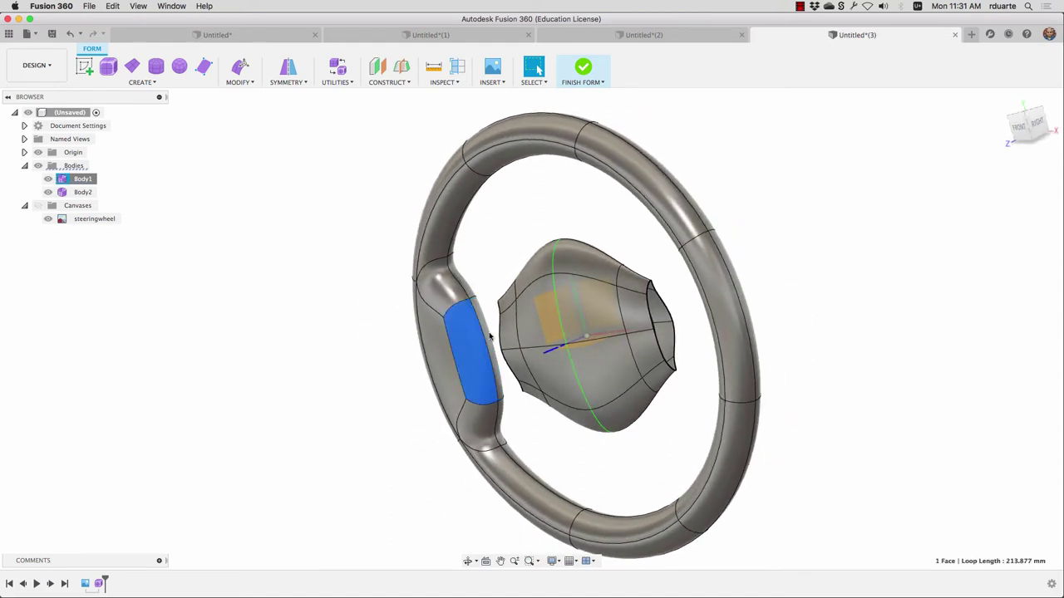
{"action": "left_click", "coordinate": [497, 344], "text": "shift"}
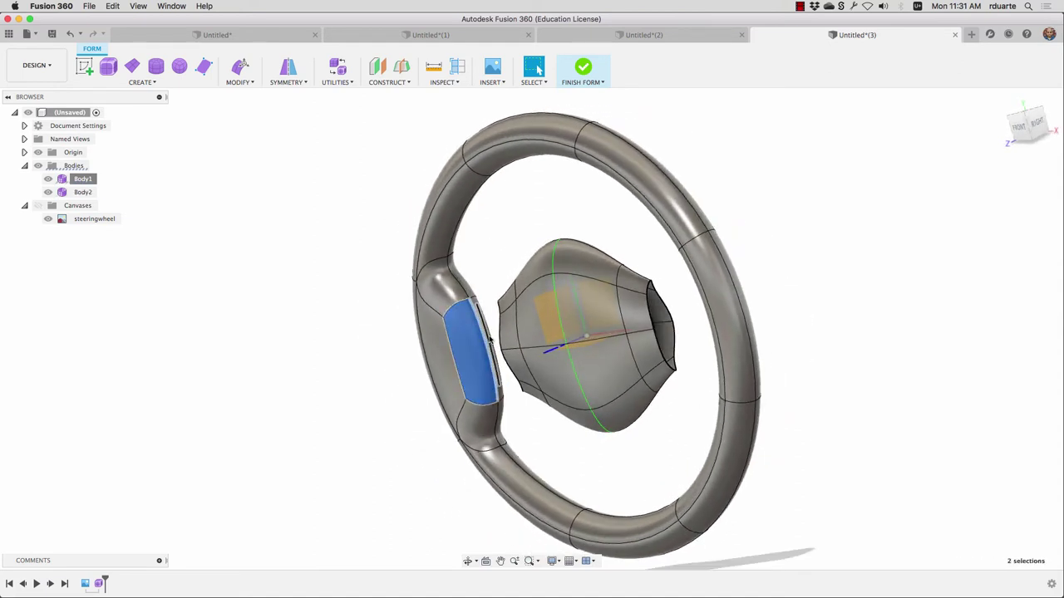
{"action": "left_click", "coordinate": [490, 340]}
{"action": "left_click", "coordinate": [473, 347], "text": "shift"}
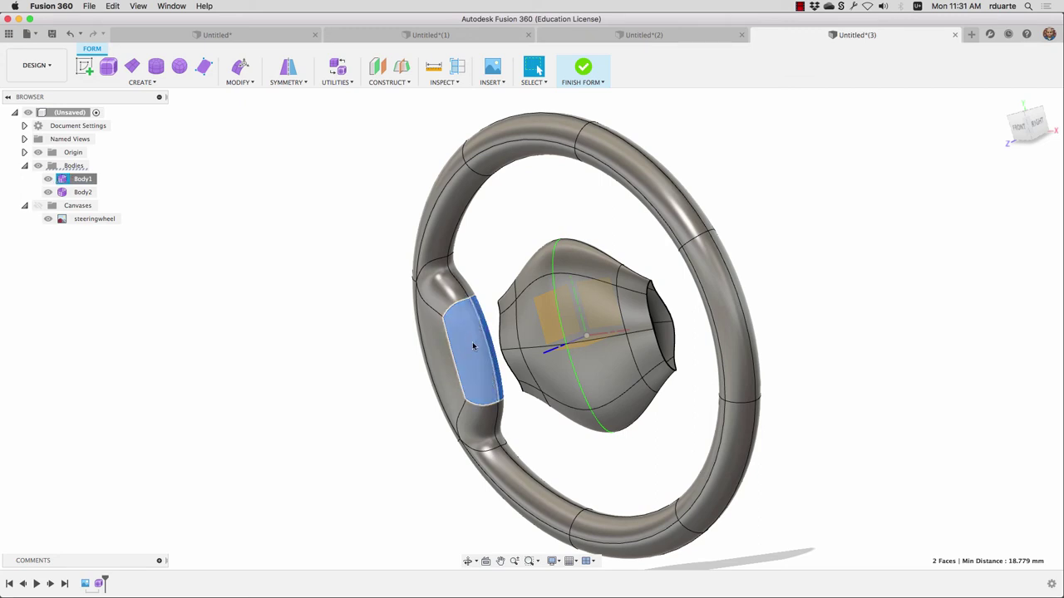
{"action": "key", "text": "Delete"}
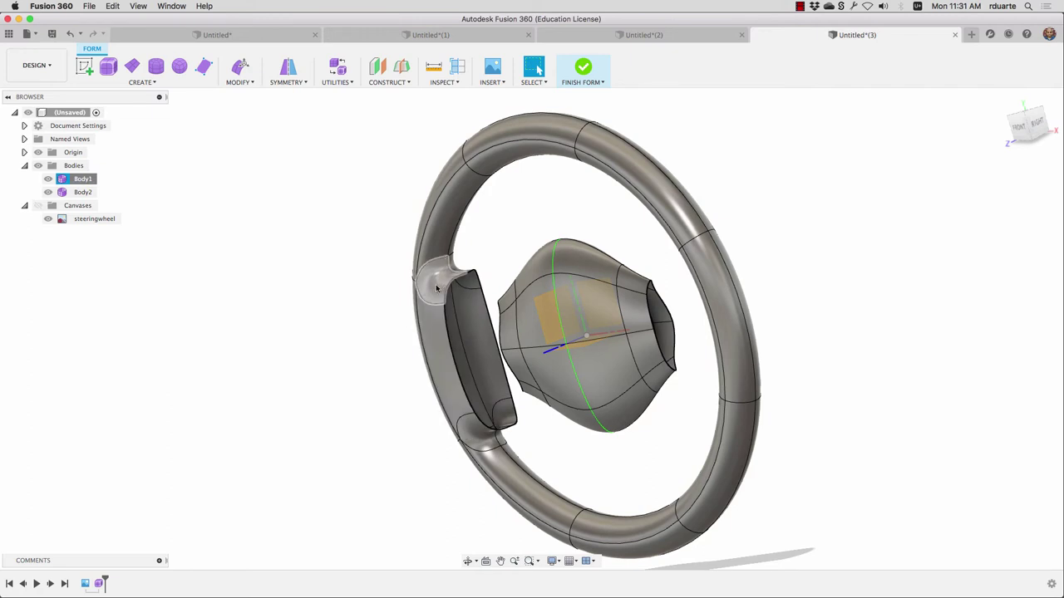
{"action": "left_click", "coordinate": [450, 333]}
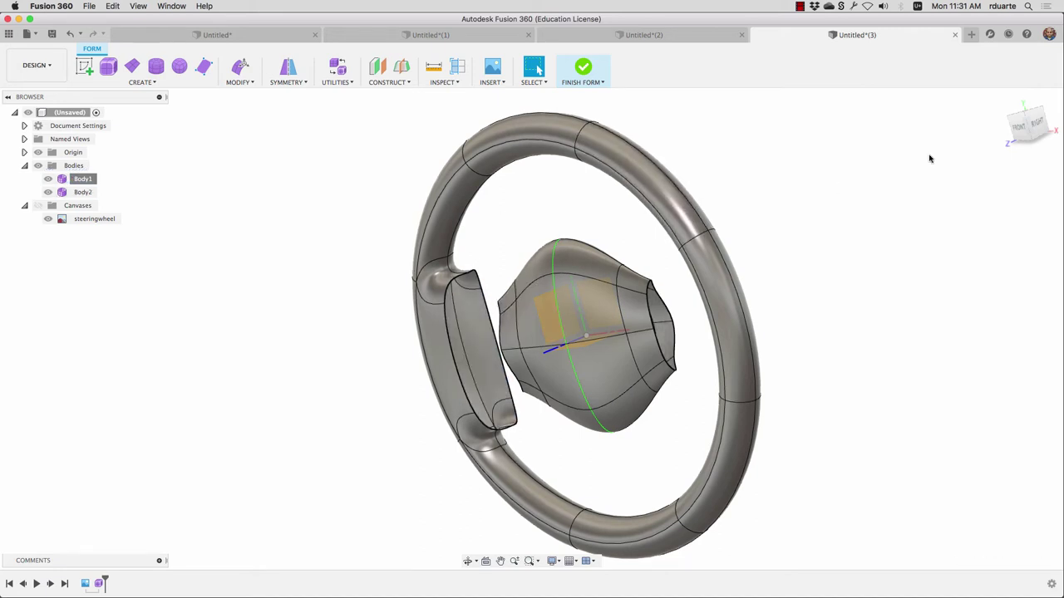
{"action": "left_click", "coordinate": [1020, 133]}
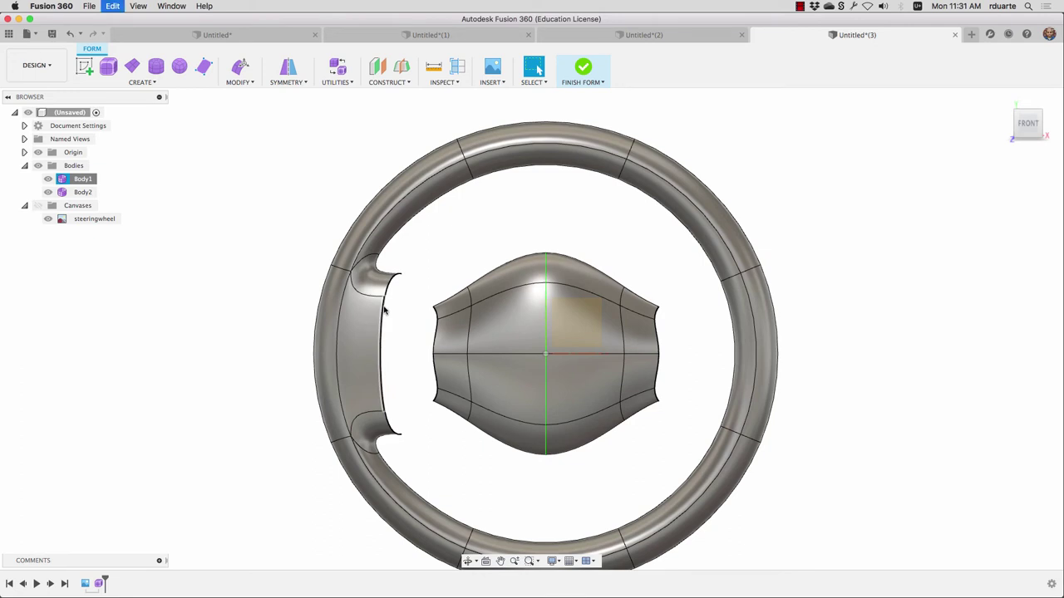
{"action": "left_click", "coordinate": [395, 339]}
{"action": "left_click", "coordinate": [240, 68]}
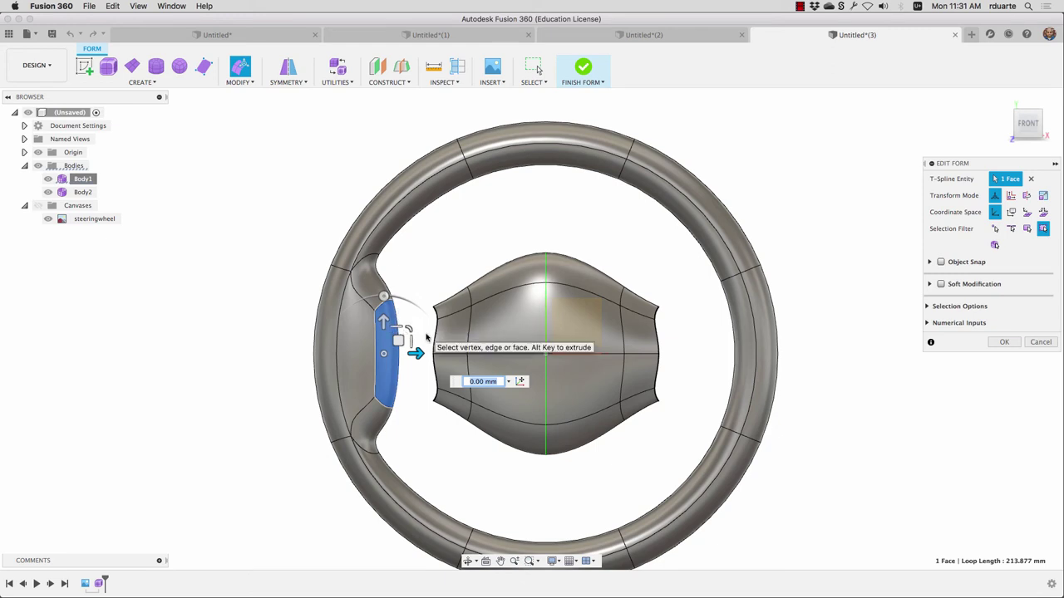
{"action": "left_click_drag", "start_coordinate": [416, 353], "coordinate": [453, 356]}
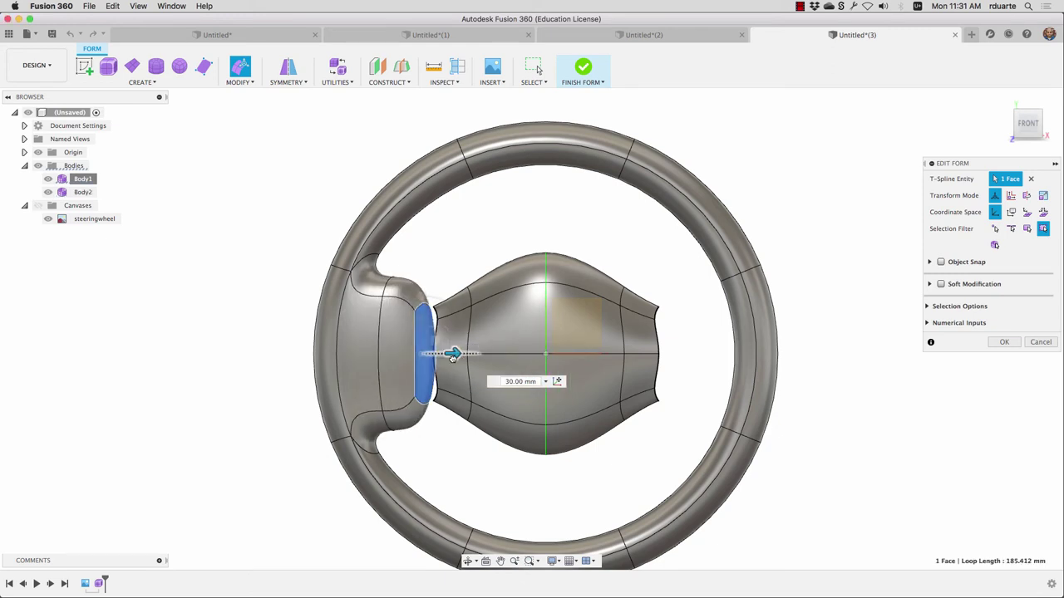
{"action": "left_click", "coordinate": [1040, 341]}
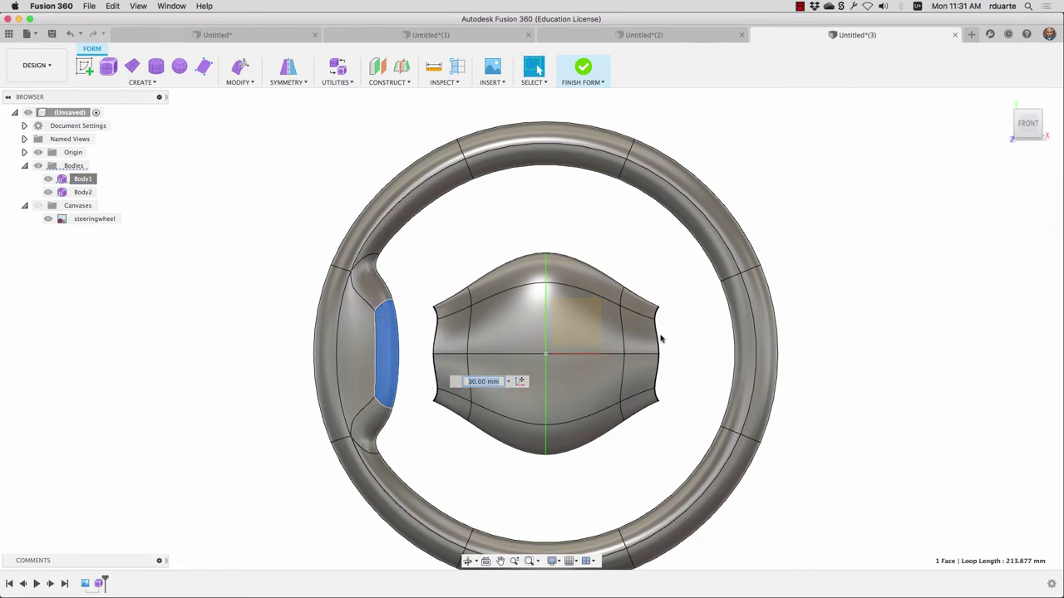
Step: Scale the end face of the rim extrusion uniformly by a factor of 0.59 with Edit Form
{"action": "left_click", "coordinate": [239, 67]}
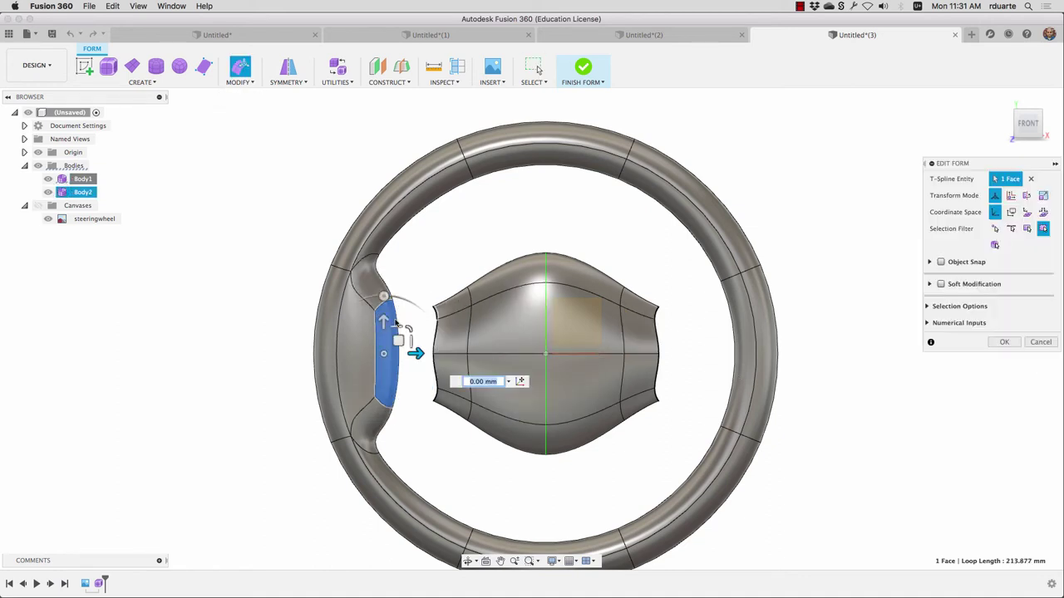
{"action": "left_click_drag", "start_coordinate": [383, 356], "coordinate": [398, 333]}
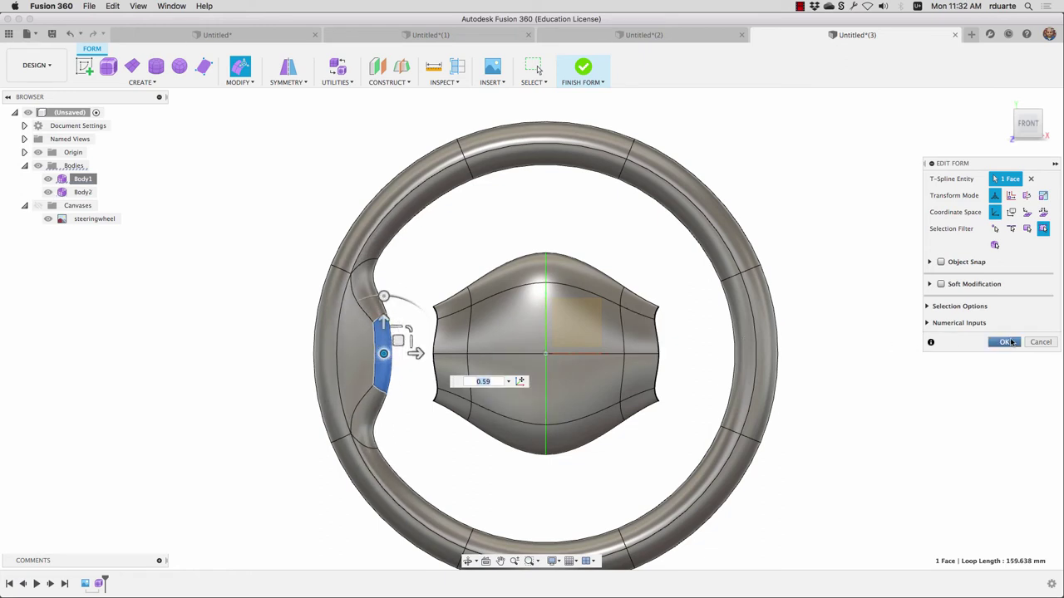
{"action": "left_click", "coordinate": [1005, 342]}
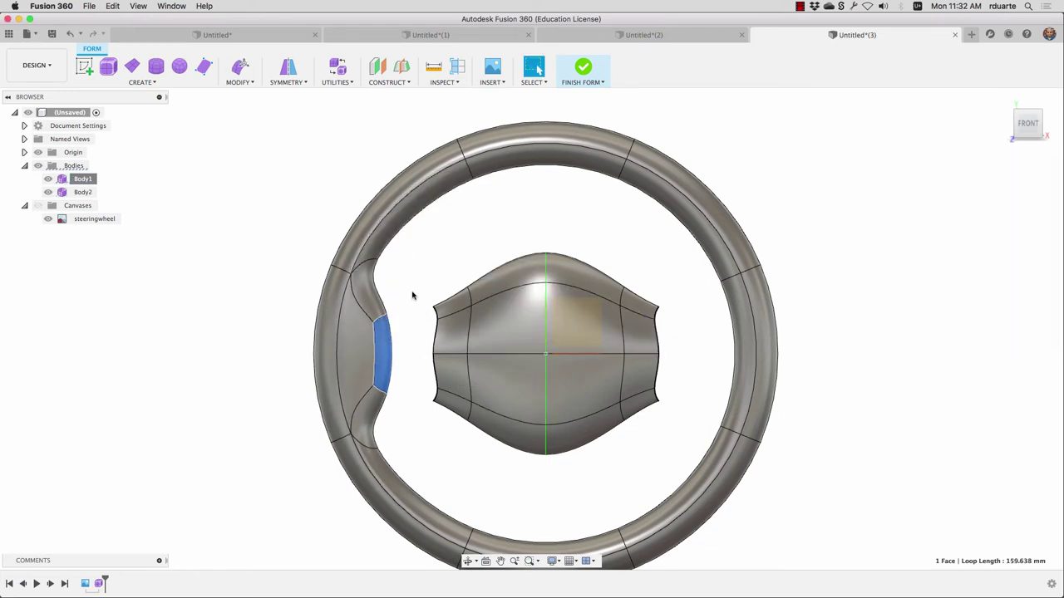
Step: Delete the two scaled end faces of the rim extrusion to open it toward the hub
{"action": "middle_click_drag", "start_coordinate": [412, 295], "coordinate": [435, 352], "text": "shift"}
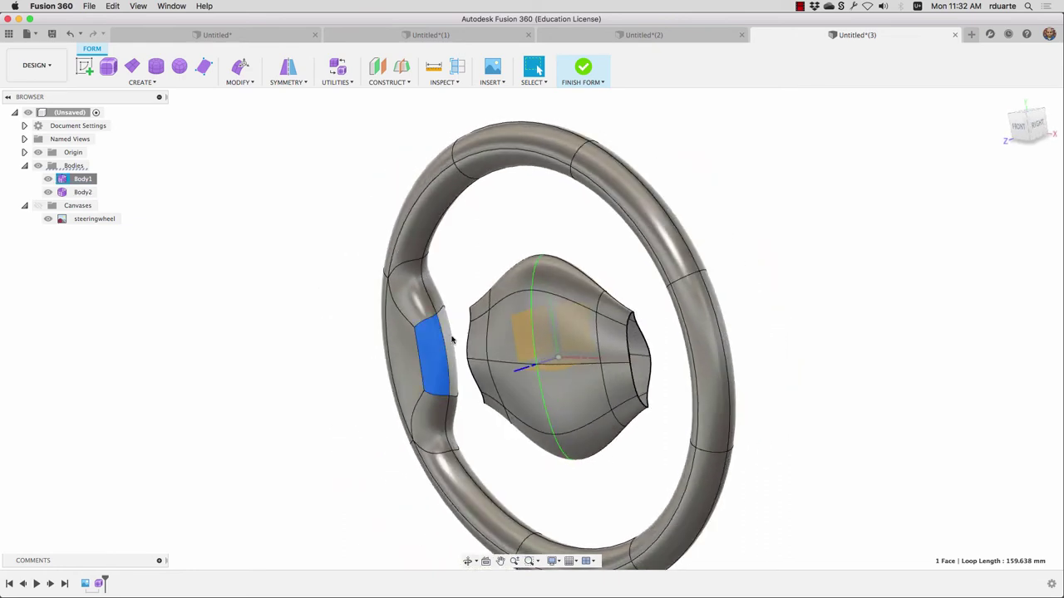
{"action": "key", "text": "Delete"}
{"action": "middle_click_drag", "start_coordinate": [460, 363], "coordinate": [477, 354], "text": "shift"}
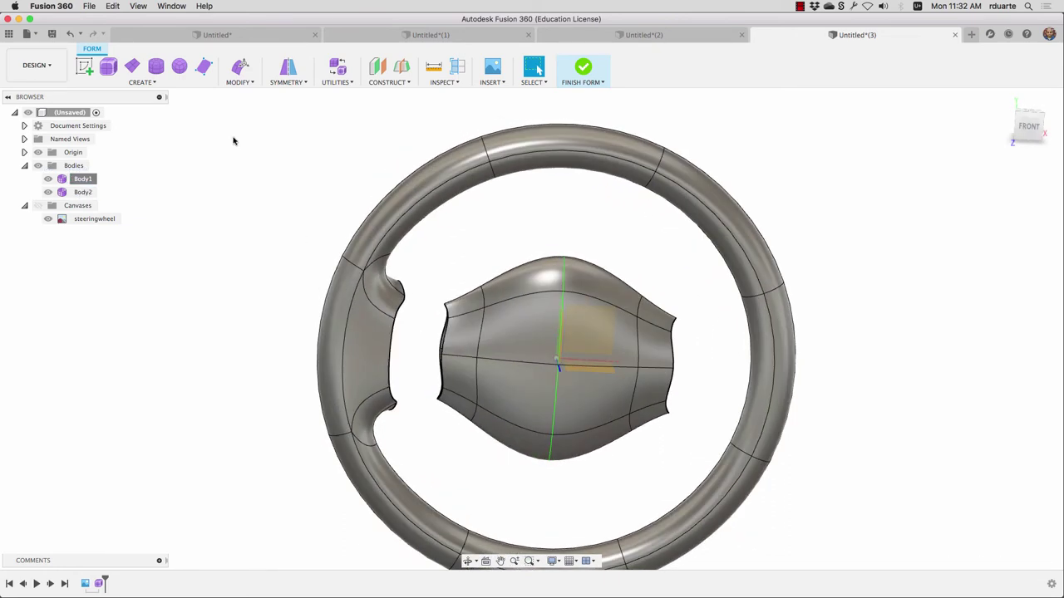
Step: Try to bridge the boundary of the rim extrusion's opening to the facing hub opening with 3 faces
{"action": "left_click", "coordinate": [241, 83]}
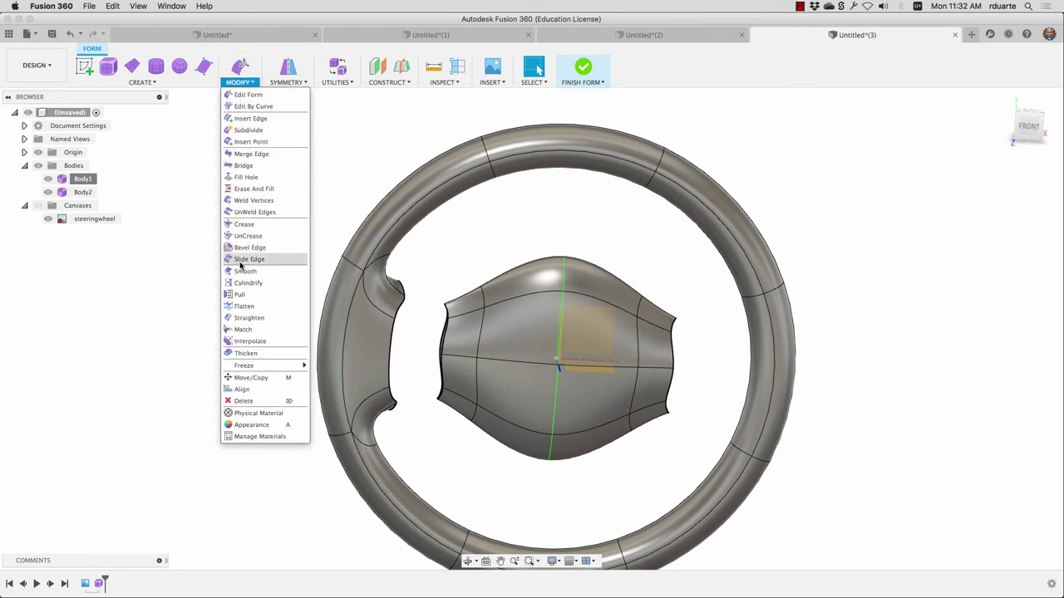
{"action": "left_click", "coordinate": [243, 166]}
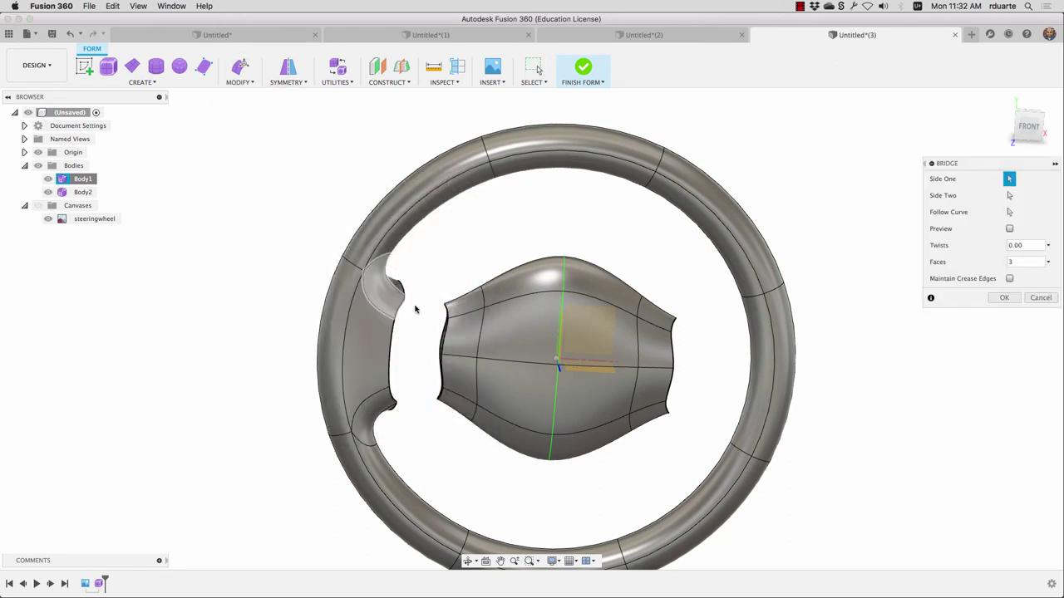
{"action": "middle_click_drag", "start_coordinate": [415, 309], "coordinate": [382, 323], "text": "shift"}
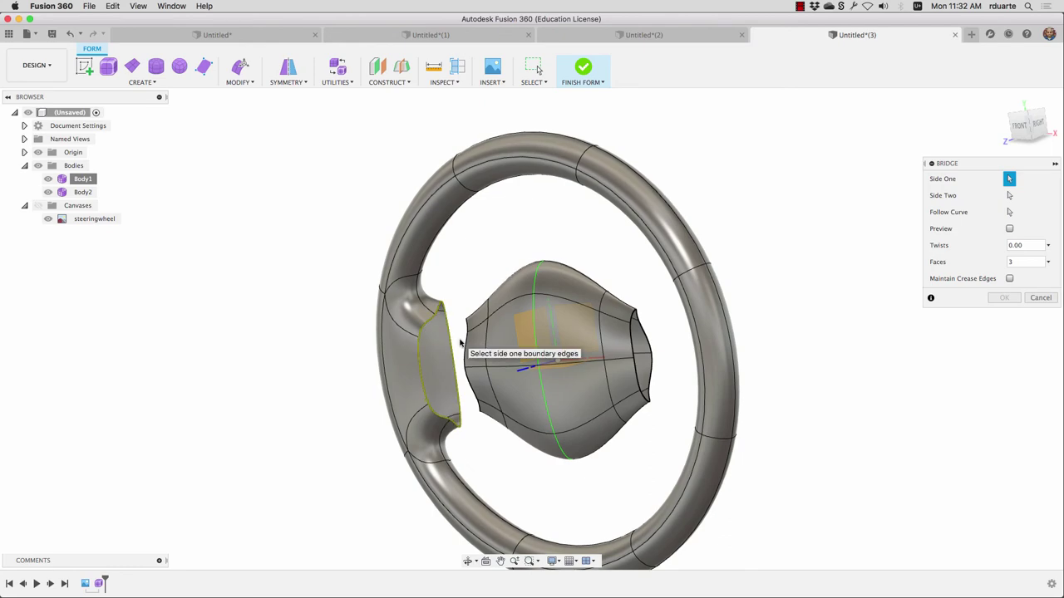
{"action": "middle_click_drag", "start_coordinate": [392, 400], "coordinate": [476, 338], "text": "shift"}
{"action": "left_click", "coordinate": [1019, 126]}
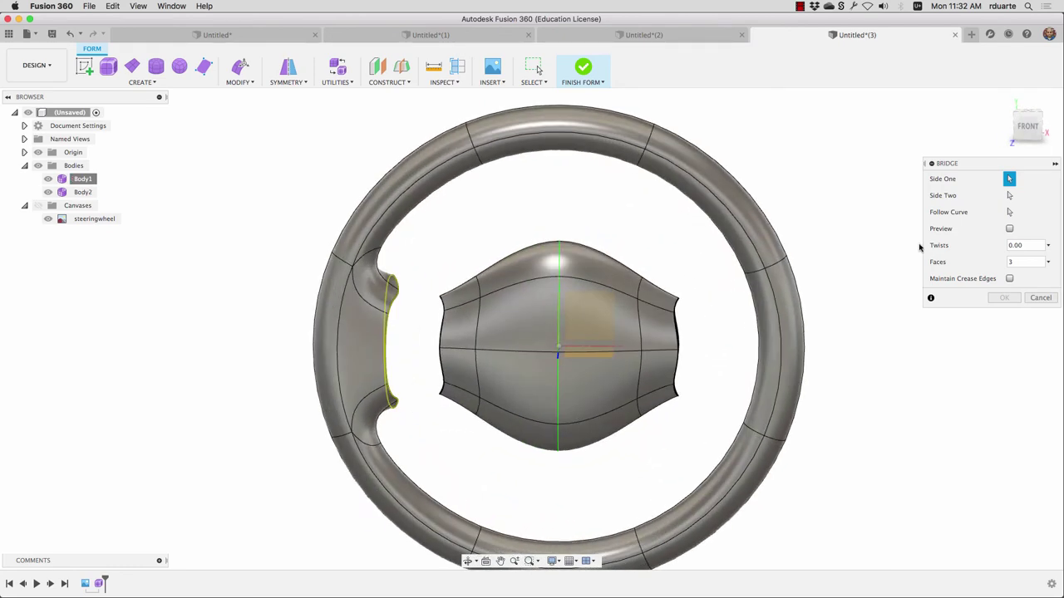
{"action": "middle_click_drag", "start_coordinate": [497, 274], "coordinate": [544, 276], "text": "shift"}
{"action": "left_click", "coordinate": [473, 341]}
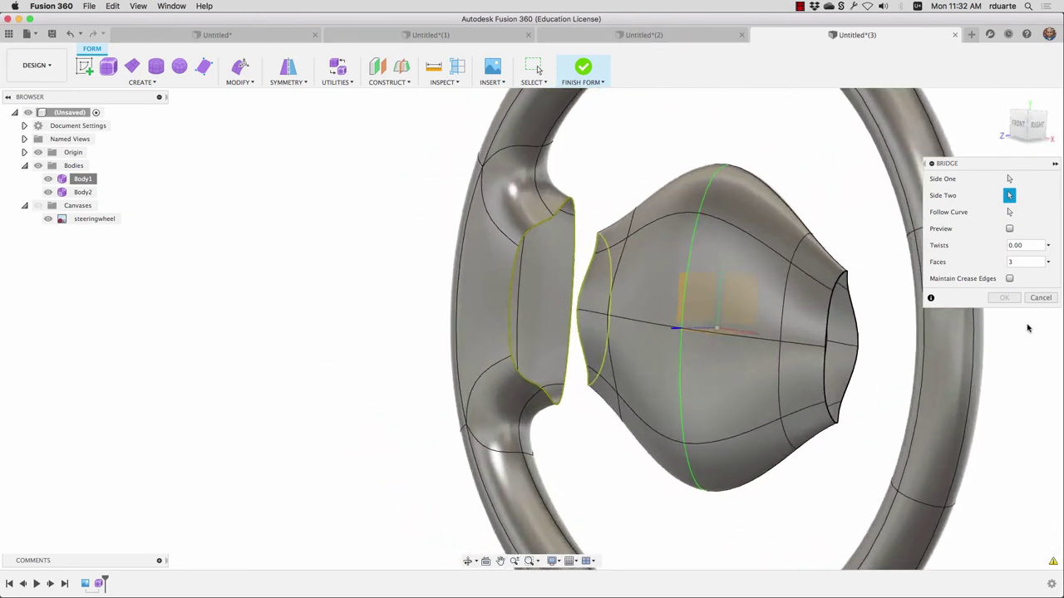
{"action": "left_click", "coordinate": [1036, 300]}
Step: Compare the edges around the rim and hub openings and delete the hub's middle edges that run into its side openings
{"action": "middle_click_drag", "start_coordinate": [916, 274], "coordinate": [529, 137], "text": "shift"}
{"action": "left_click", "coordinate": [482, 184]}
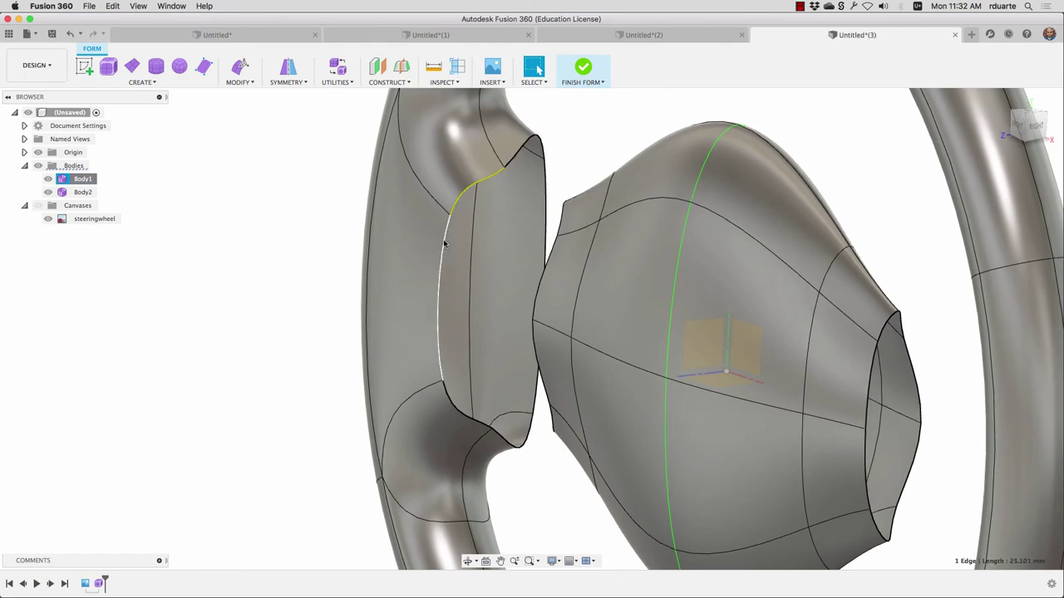
{"action": "left_click", "coordinate": [480, 423]}
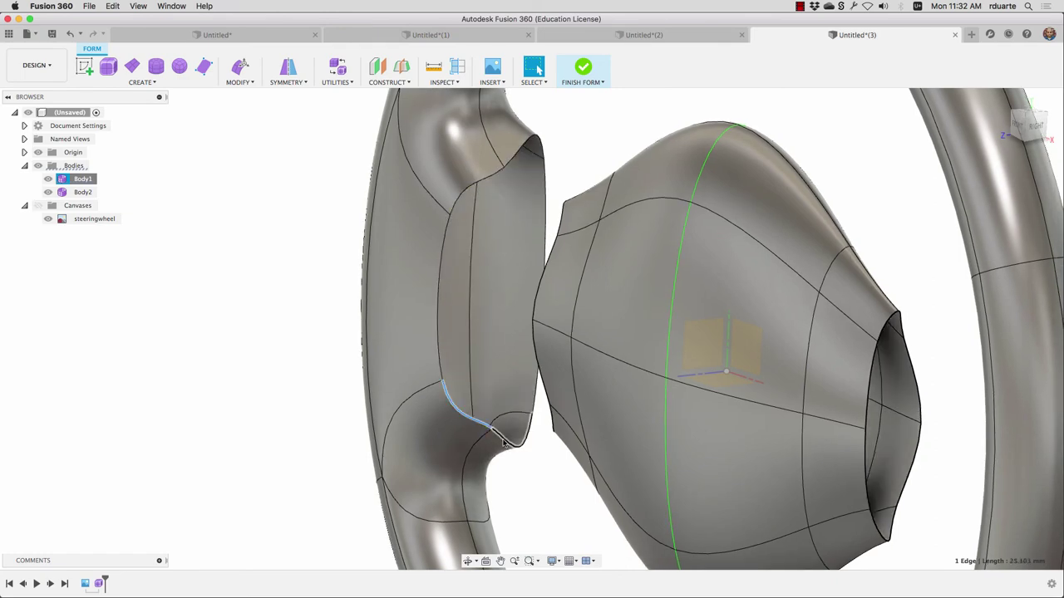
{"action": "middle_click_drag", "start_coordinate": [556, 380], "coordinate": [632, 366], "text": "shift"}
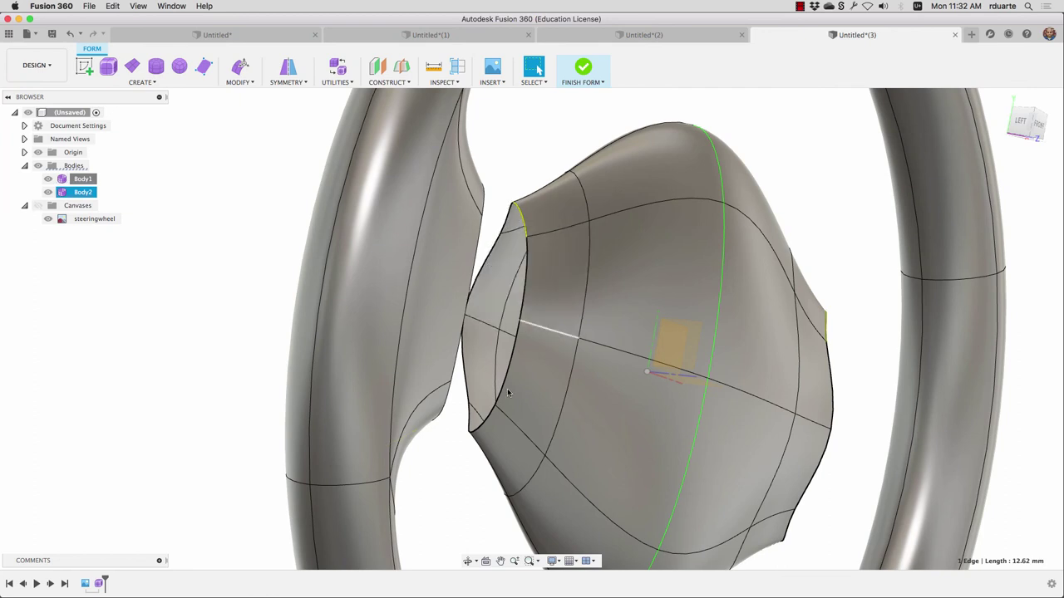
{"action": "middle_click_drag", "start_coordinate": [485, 440], "coordinate": [570, 316], "text": "shift"}
{"action": "left_click", "coordinate": [573, 317]}
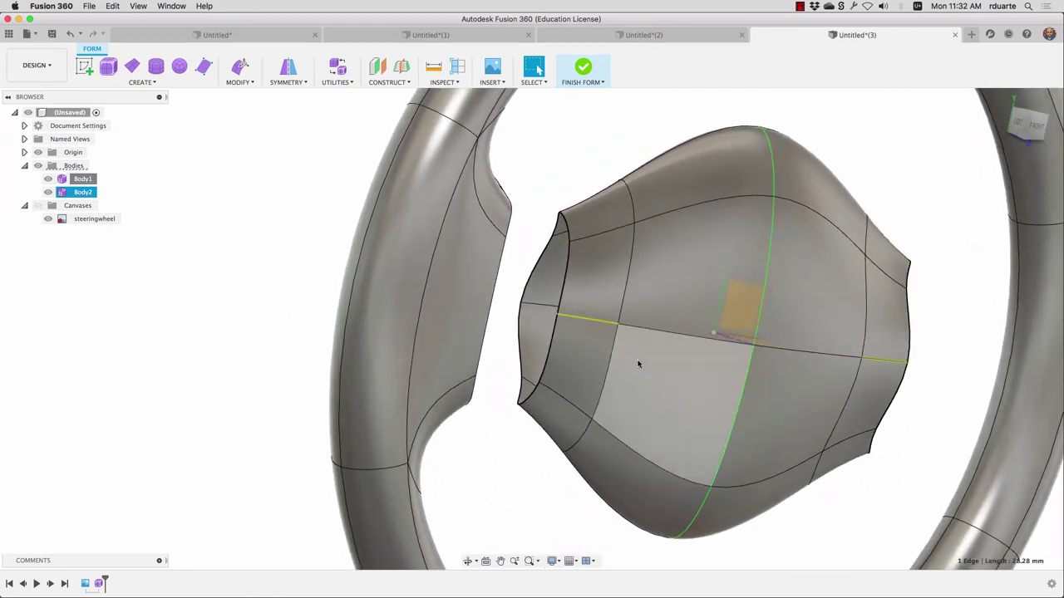
{"action": "key", "text": "Escape"}
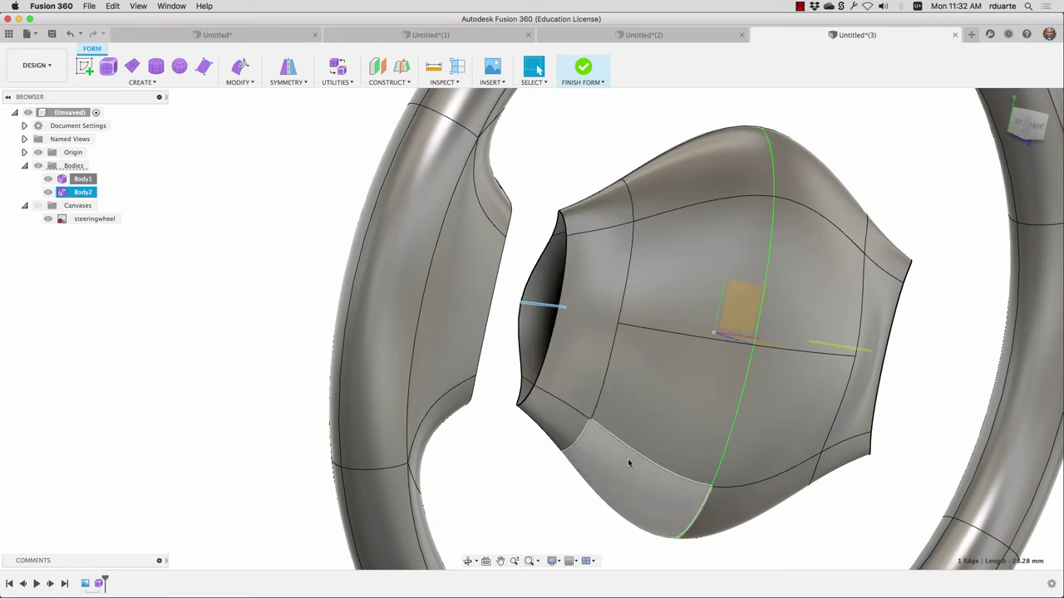
{"action": "middle_click_drag", "start_coordinate": [627, 457], "coordinate": [532, 236], "text": "shift"}
Step: Bridge the rim extrusion's open boundary to the facing hub opening with 3 faces and 0 twists, previewing the result
{"action": "left_click", "coordinate": [238, 83]}
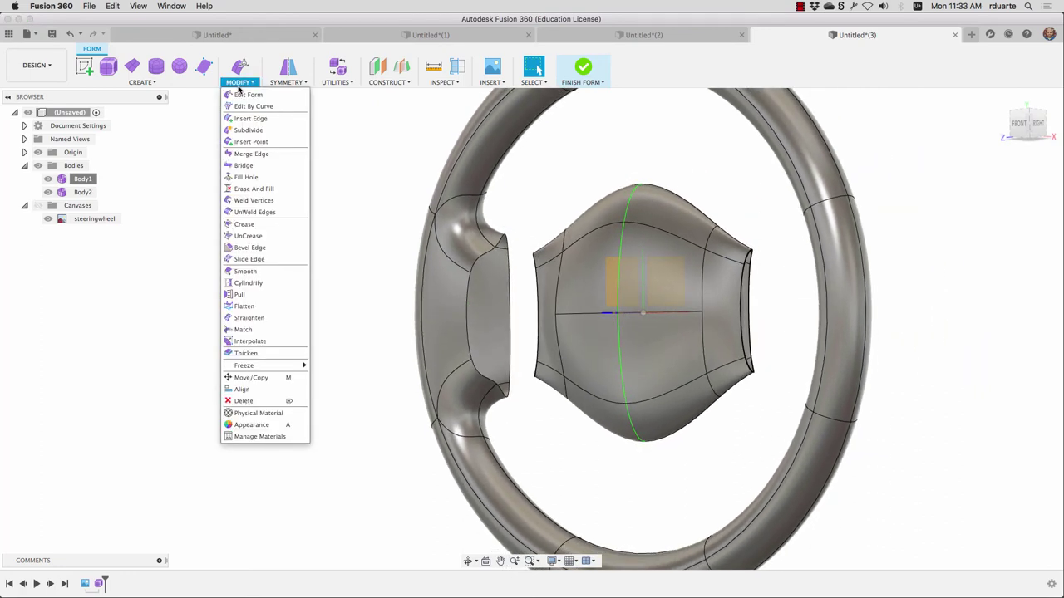
{"action": "left_click", "coordinate": [253, 168]}
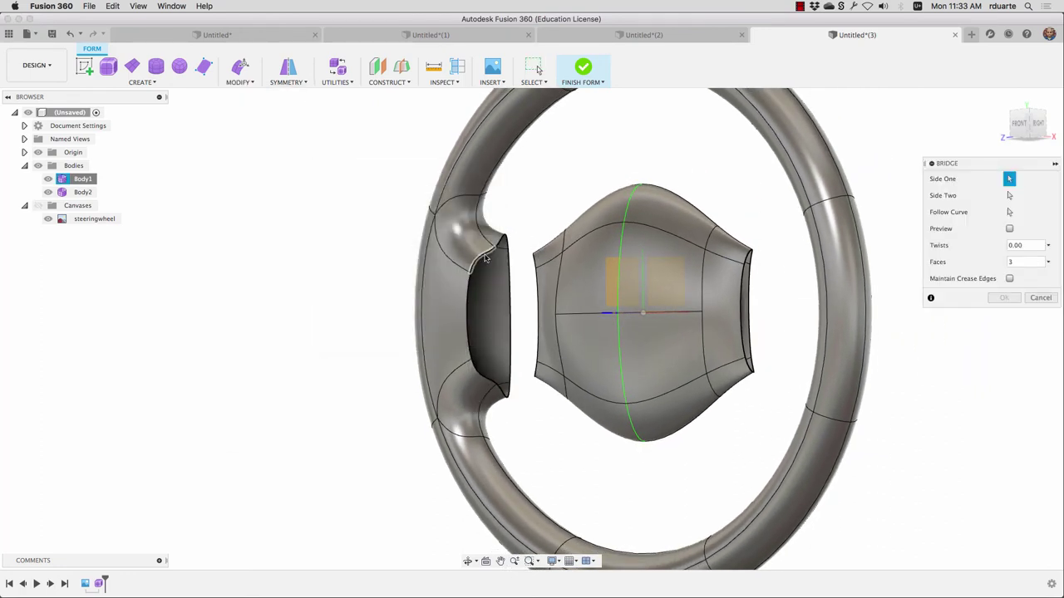
{"action": "left_click", "coordinate": [503, 273]}
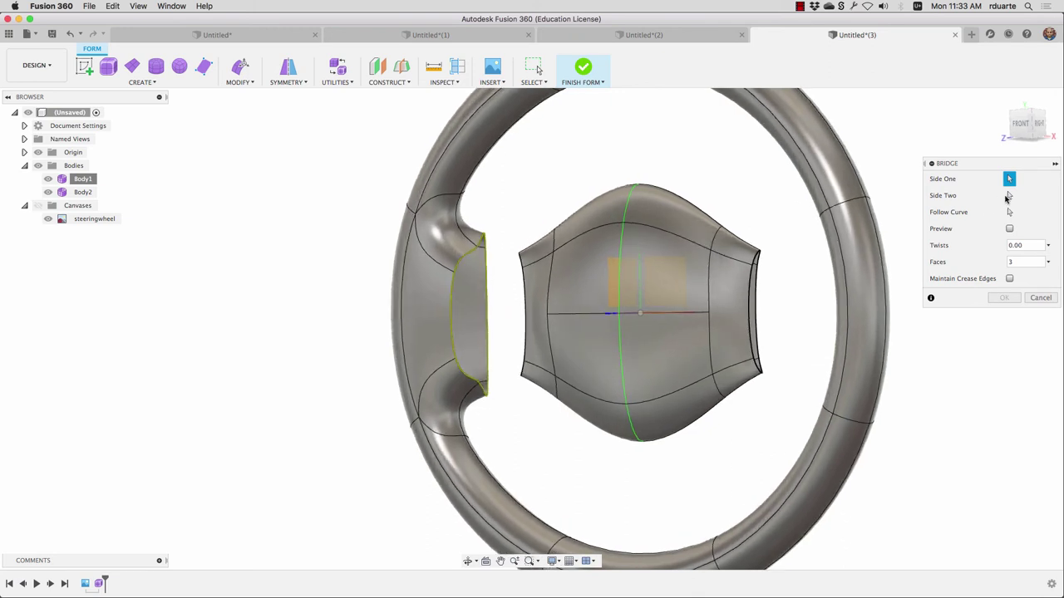
{"action": "middle_click_drag", "start_coordinate": [798, 250], "coordinate": [503, 305], "text": "shift"}
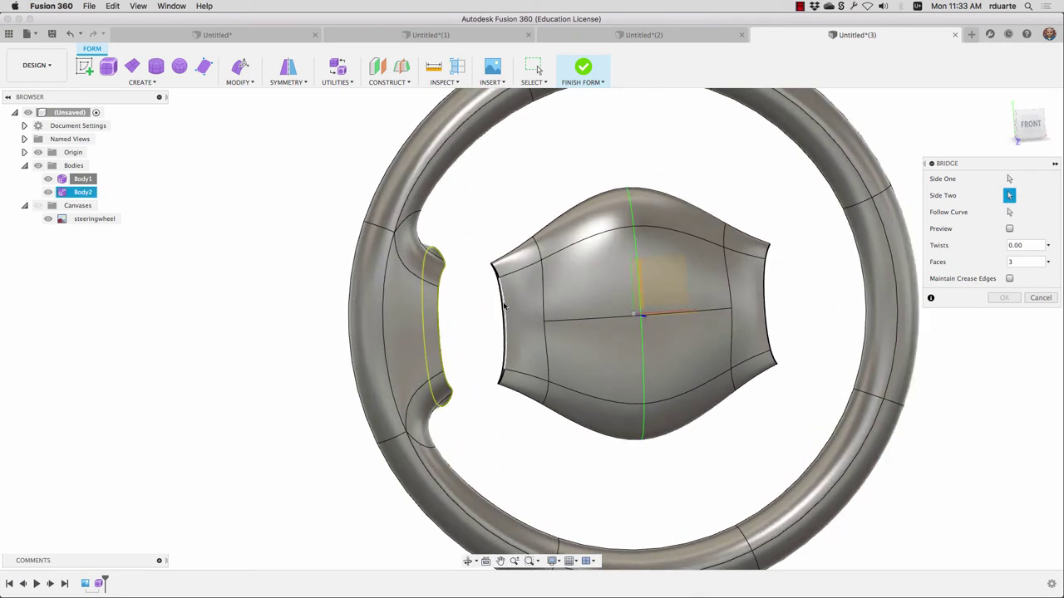
{"action": "left_click", "coordinate": [503, 307]}
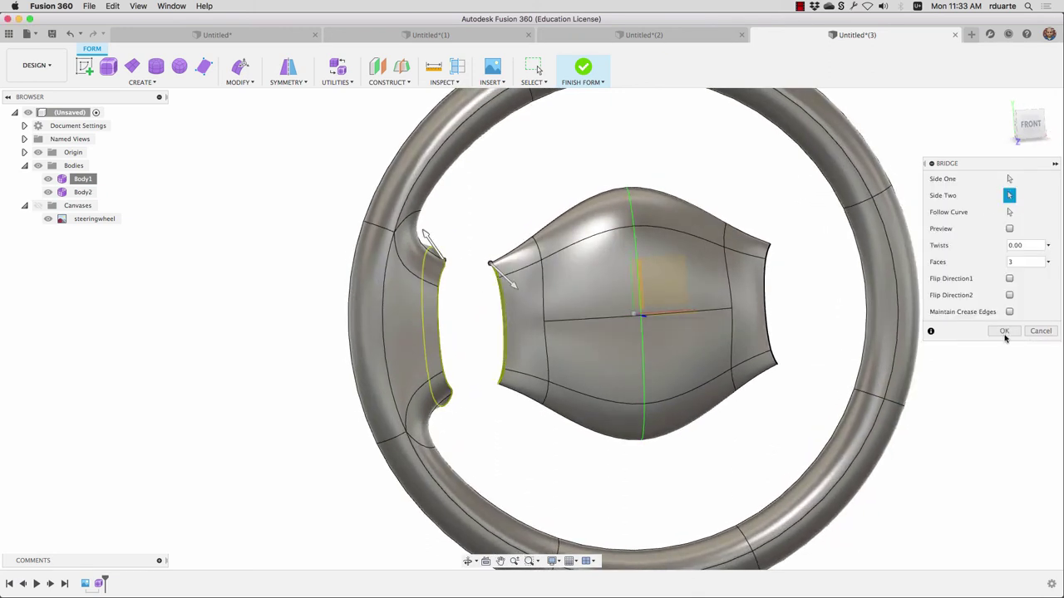
{"action": "left_click", "coordinate": [1010, 228]}
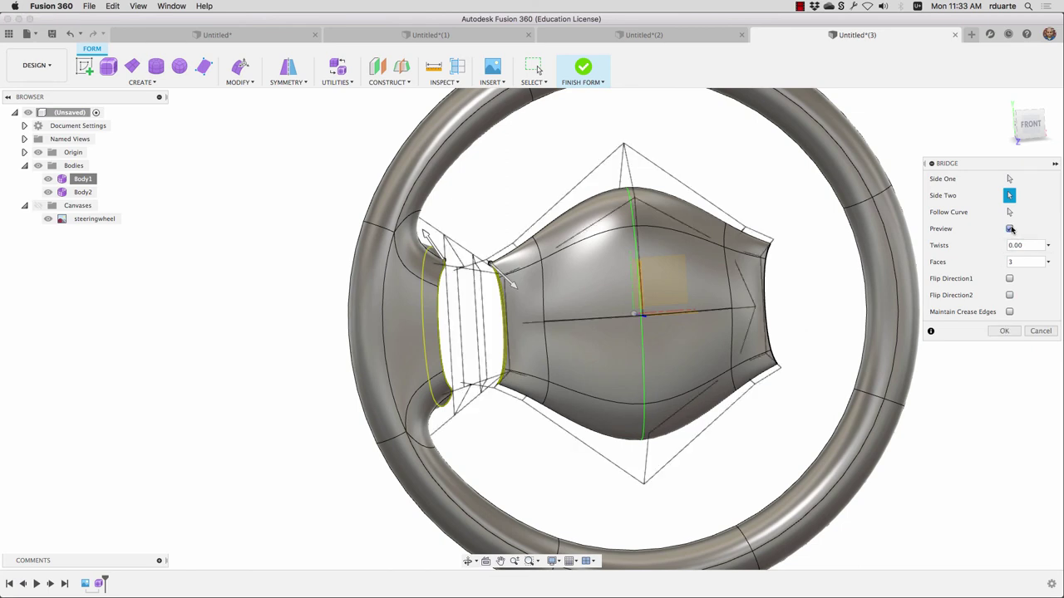
{"action": "left_click", "coordinate": [1004, 331]}
{"action": "left_click", "coordinate": [574, 366]}
{"action": "mouse_move", "coordinate": [574, 366]}
{"action": "middle_mouse_down", "text": "shift"}
{"action": "mouse_move", "coordinate": [555, 373]}
{"action": "mouse_move", "coordinate": [577, 384]}
{"action": "mouse_move", "coordinate": [503, 385]}
{"action": "mouse_move", "coordinate": [486, 338]}
{"action": "mouse_move", "coordinate": [577, 196]}
{"action": "mouse_move", "coordinate": [409, 254]}
{"action": "middle_mouse_up", "text": "shift"}
{"action": "scroll", "coordinate": [498, 284], "scroll_direction": "down", "scroll_amount": 3}
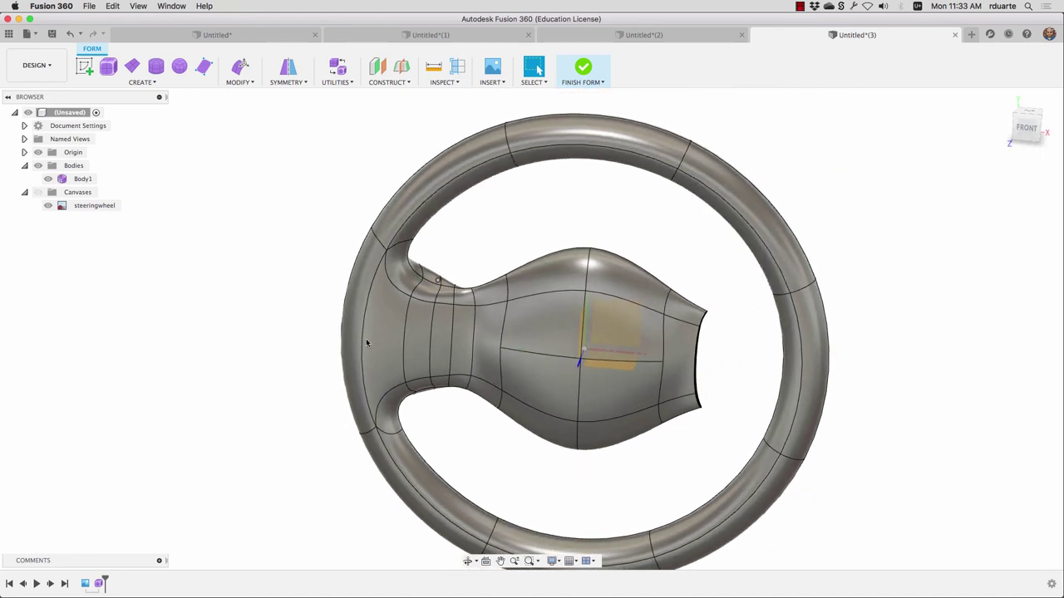
Step: Delete the middle edge loop of the bridged spoke and try deleting the edge loop where the spoke leaves the rim
{"action": "left_click", "coordinate": [841, 331]}
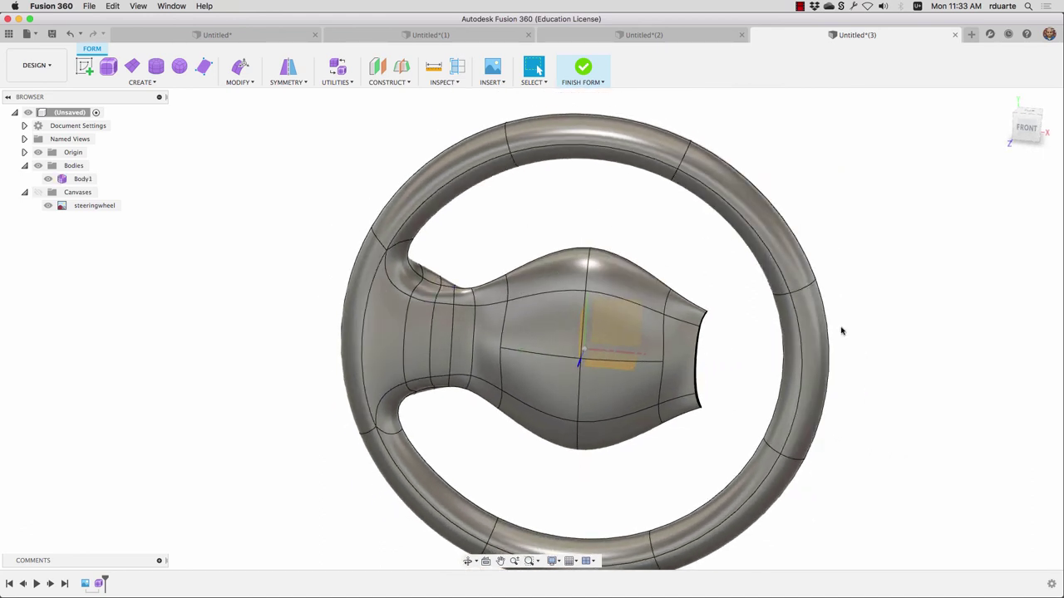
{"action": "middle_click_drag", "start_coordinate": [841, 331], "coordinate": [565, 354], "text": "shift"}
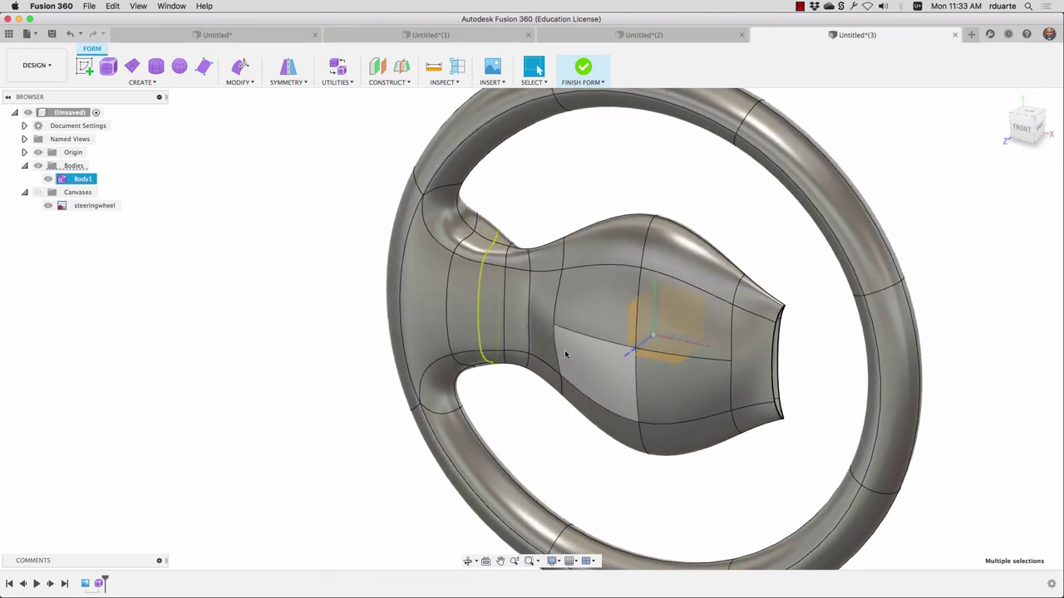
{"action": "key", "text": "Delete"}
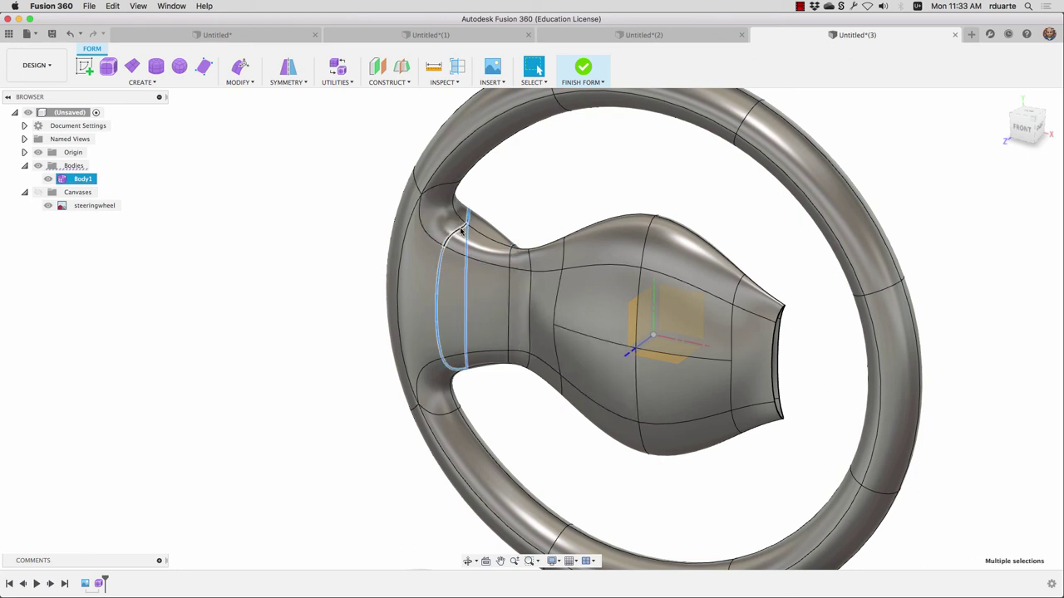
{"action": "key", "text": "Delete"}
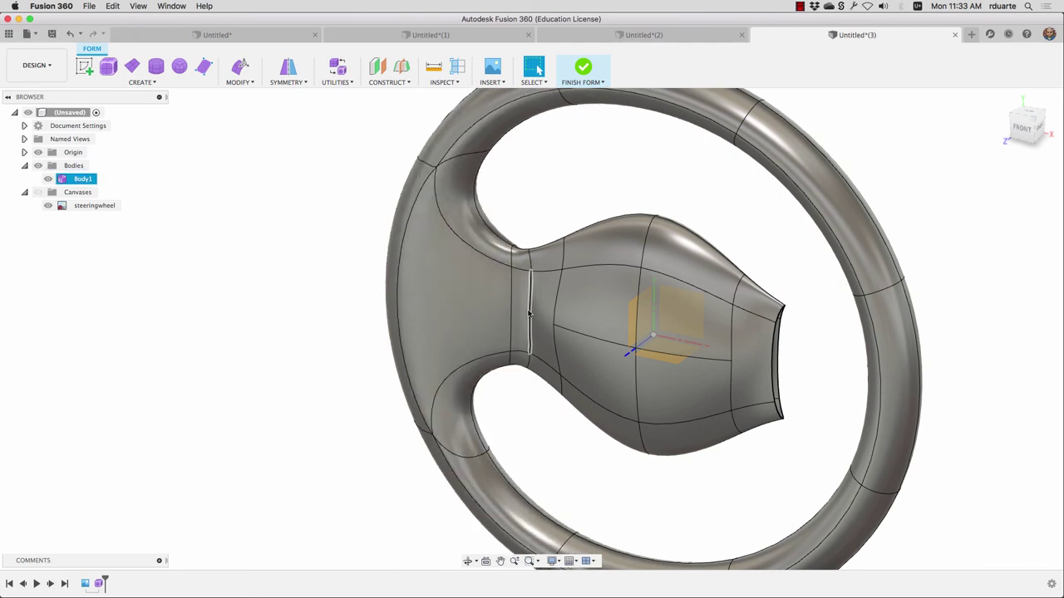
Step: Delete one of the two closely spaced edge loops at the spoke's hub end and view the wheel from the front
{"action": "mouse_move", "coordinate": [530, 313]}
{"action": "middle_mouse_down", "text": "shift"}
{"action": "mouse_move", "coordinate": [531, 334]}
{"action": "mouse_move", "coordinate": [533, 319]}
{"action": "middle_mouse_up", "text": "shift"}
{"action": "left_click", "coordinate": [520, 318]}
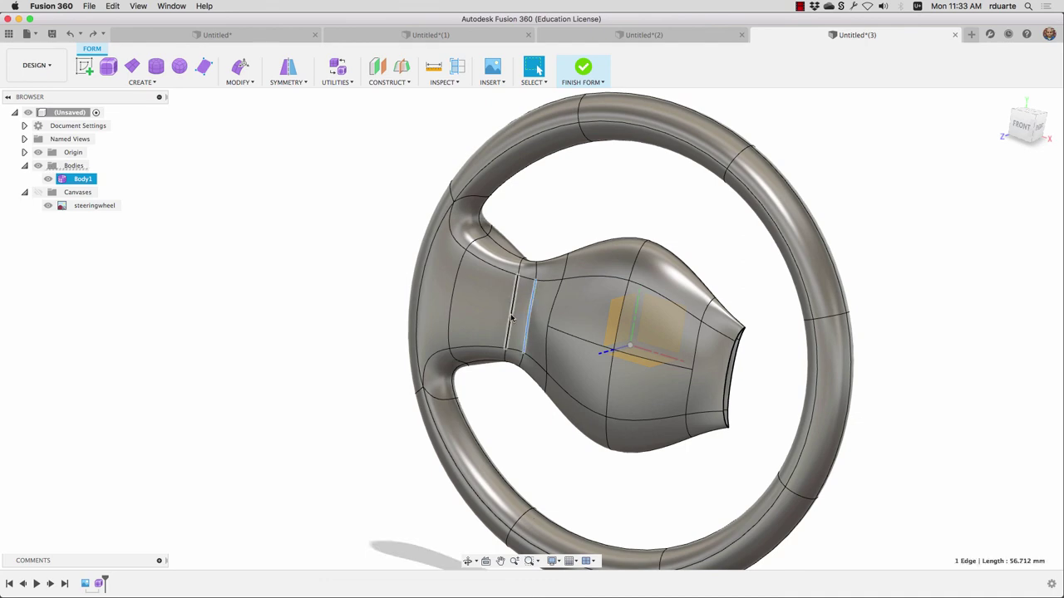
{"action": "double_click", "coordinate": [511, 318]}
{"action": "middle_click_drag", "start_coordinate": [511, 318], "coordinate": [534, 355], "text": "shift"}
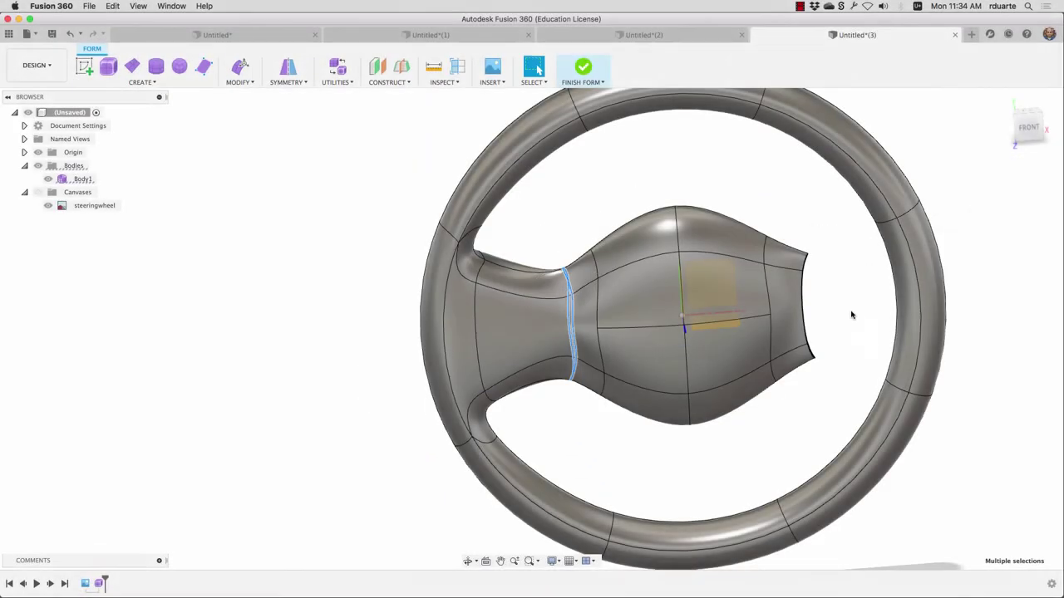
{"action": "left_click", "coordinate": [1035, 133]}
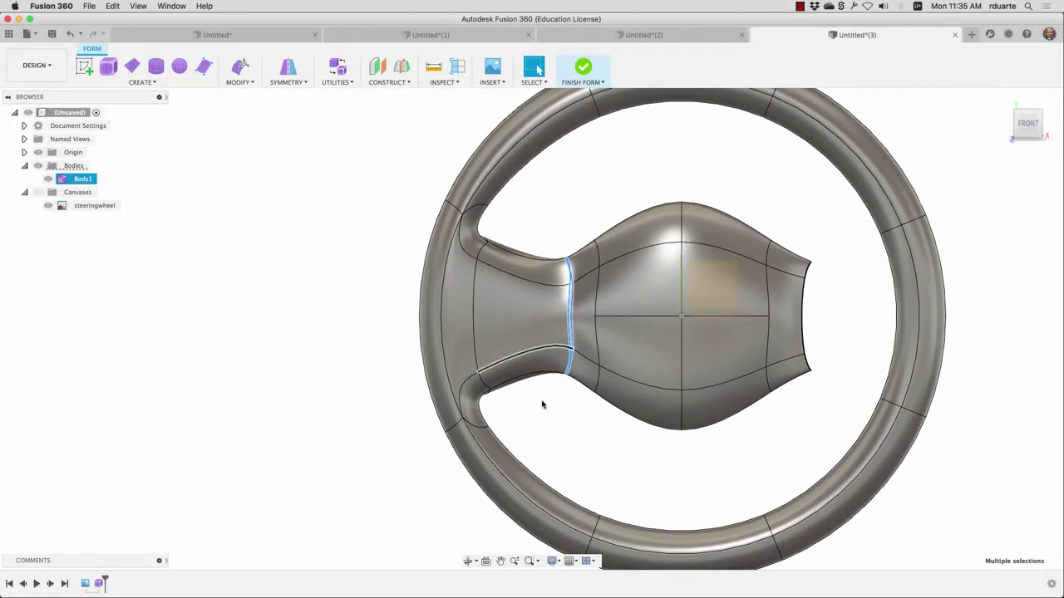
{"action": "scroll", "coordinate": [541, 406], "scroll_direction": "up", "scroll_amount": 3}
{"action": "scroll", "coordinate": [541, 408], "scroll_direction": "down", "scroll_amount": 4}
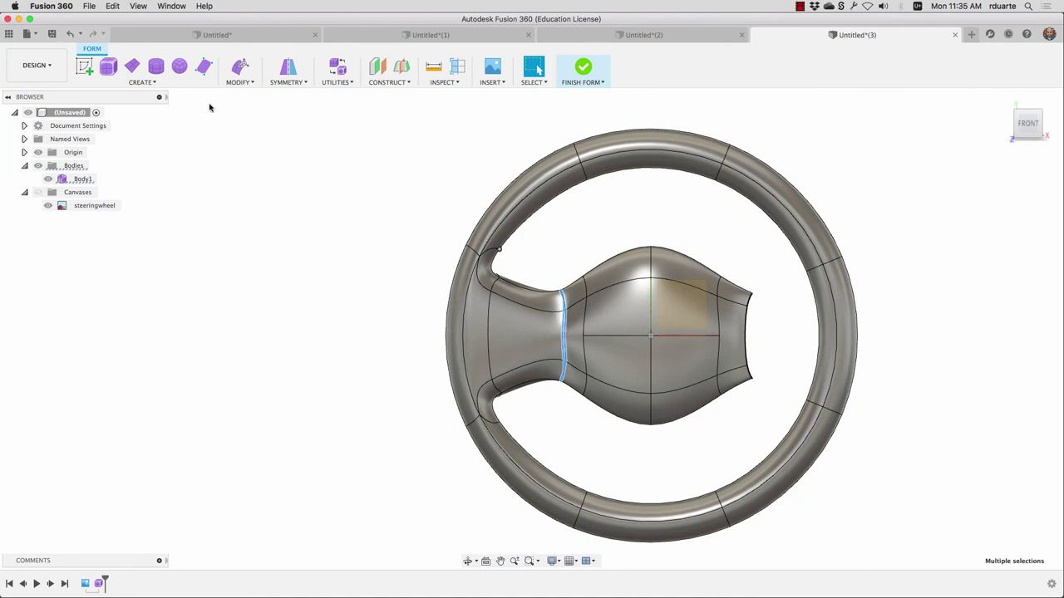
{"action": "left_click", "coordinate": [142, 82]}
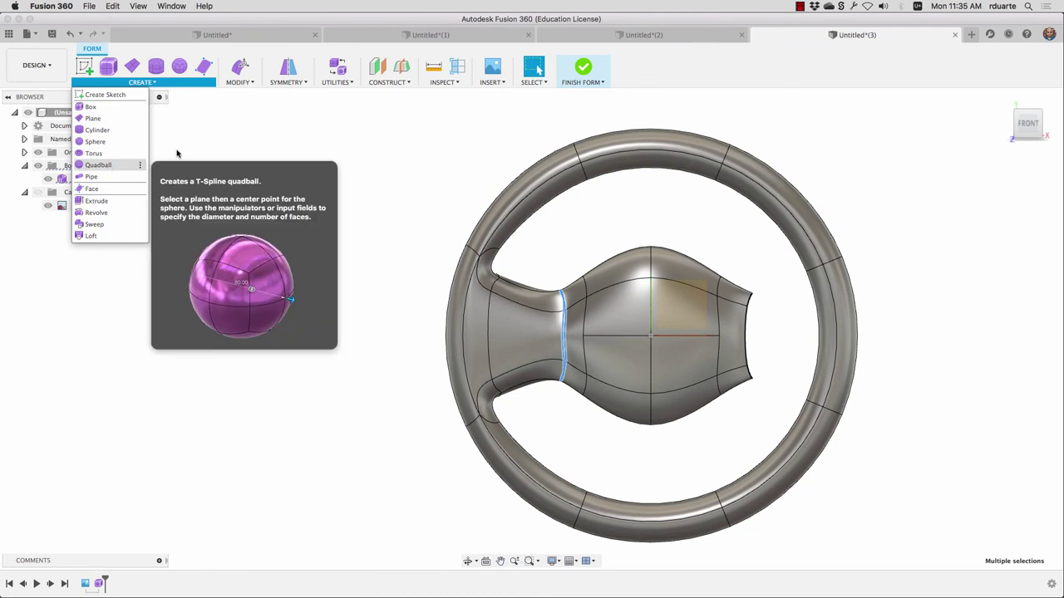
{"action": "left_click", "coordinate": [267, 151]}
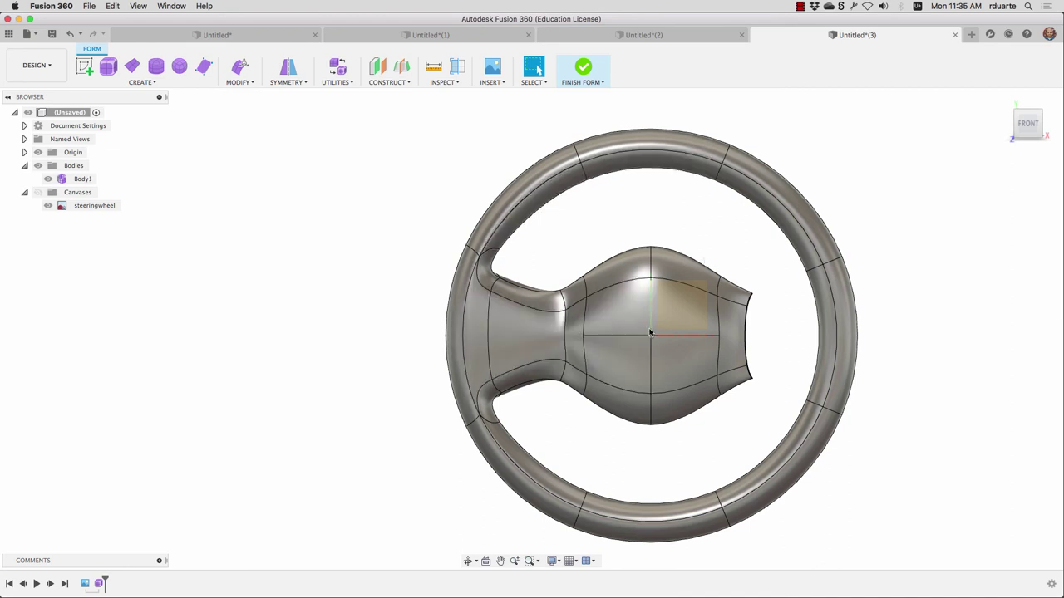
{"action": "left_click", "coordinate": [241, 82]}
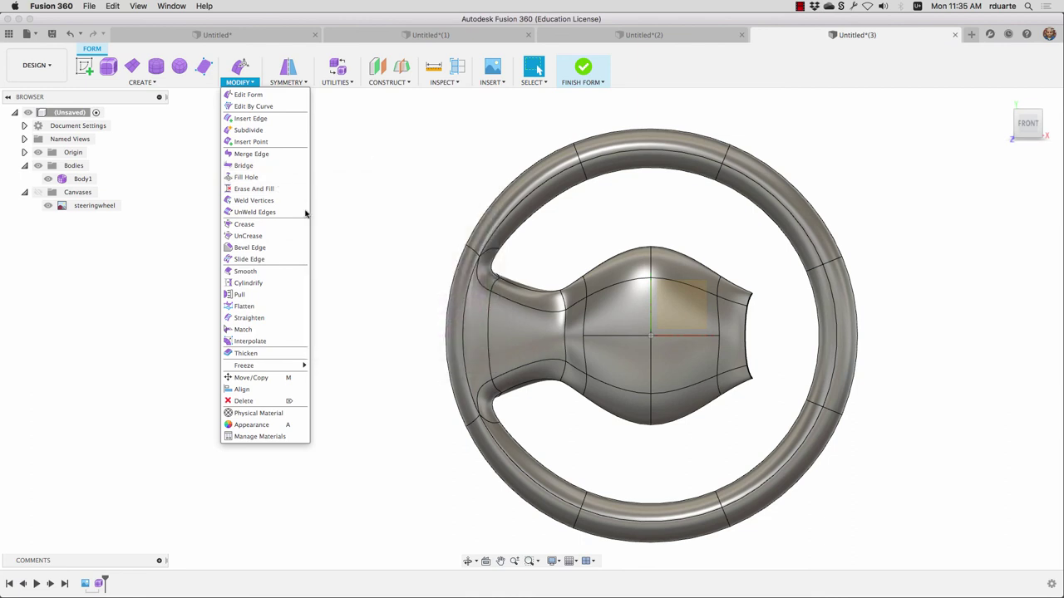
{"action": "left_click", "coordinate": [549, 226]}
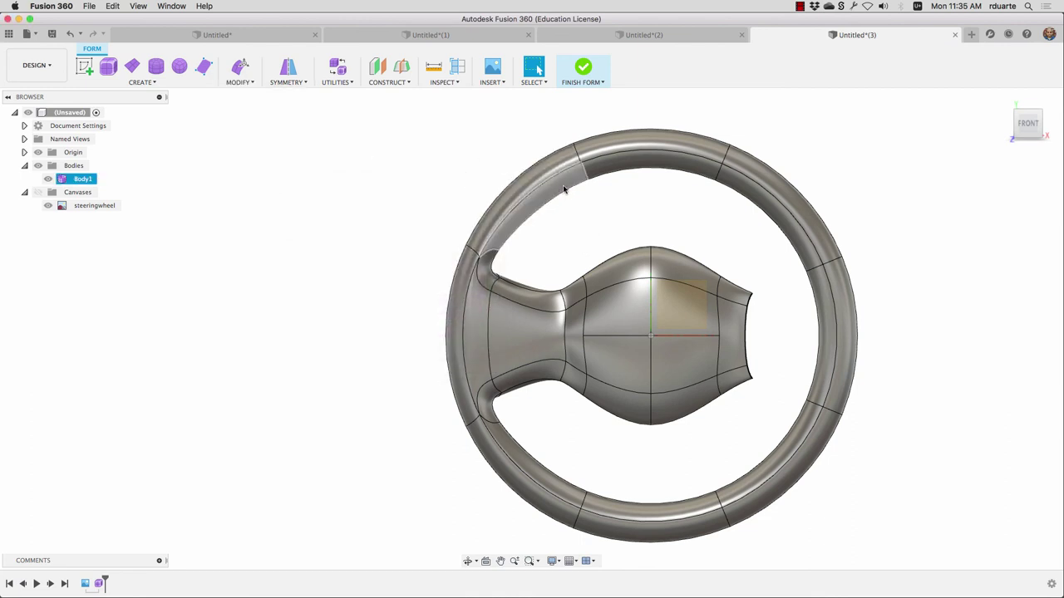